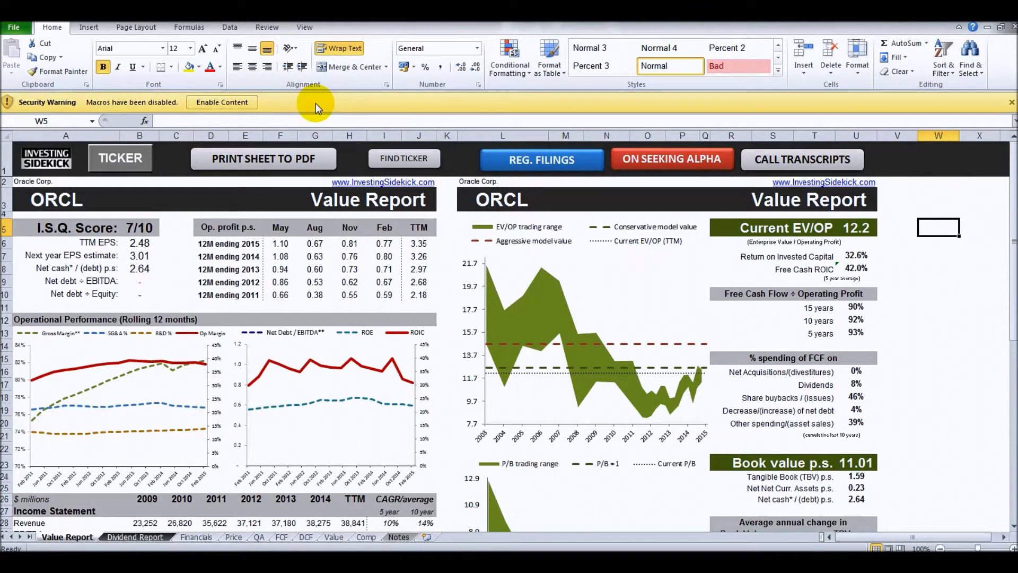
# Review the macro settings in the Trust Center, accept the options, and enable the workbook's blocked macro content.
pyautogui.click(15, 29)
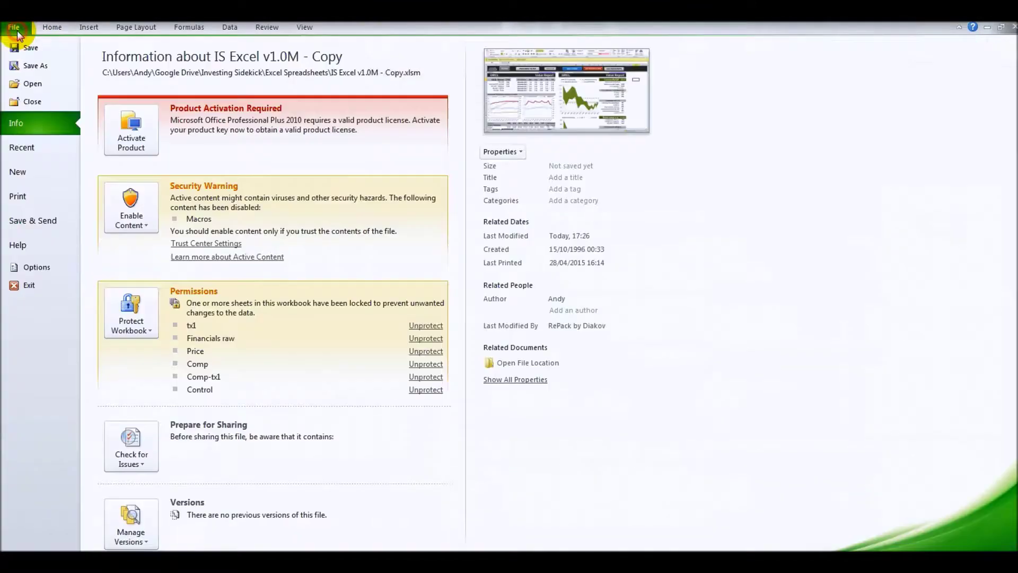
pyautogui.click(42, 267)
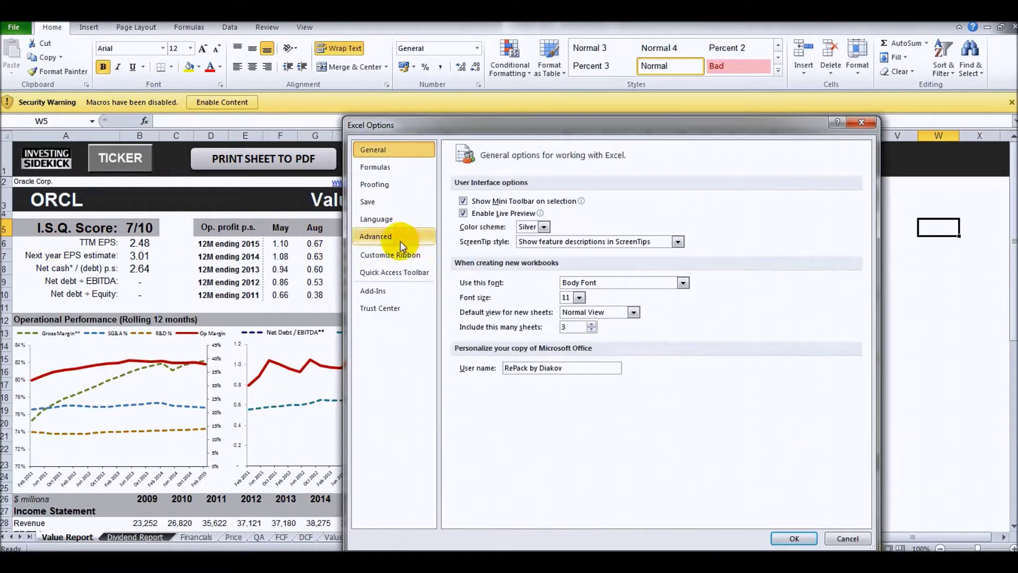
pyautogui.click(392, 311)
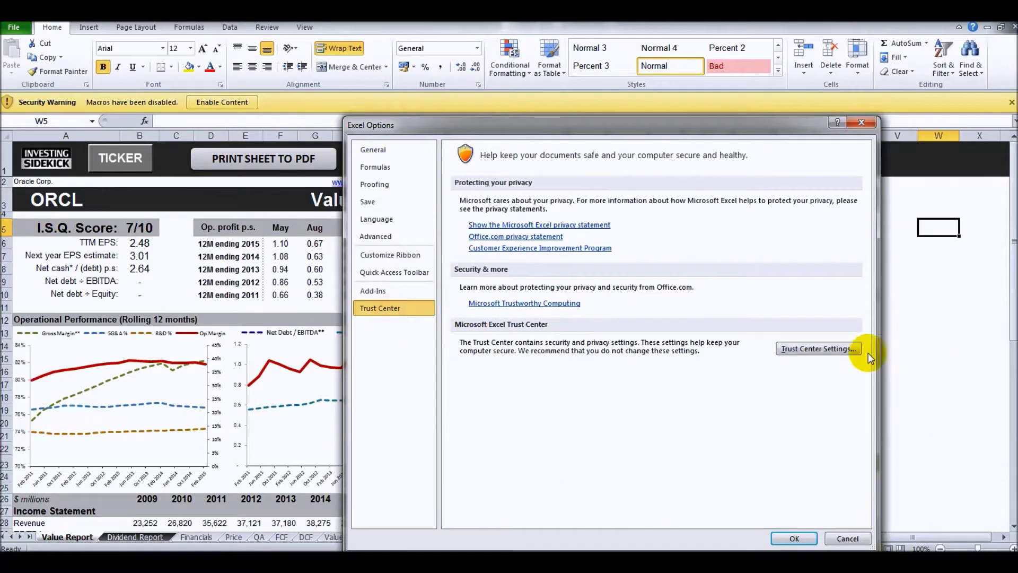
pyautogui.click(837, 350)
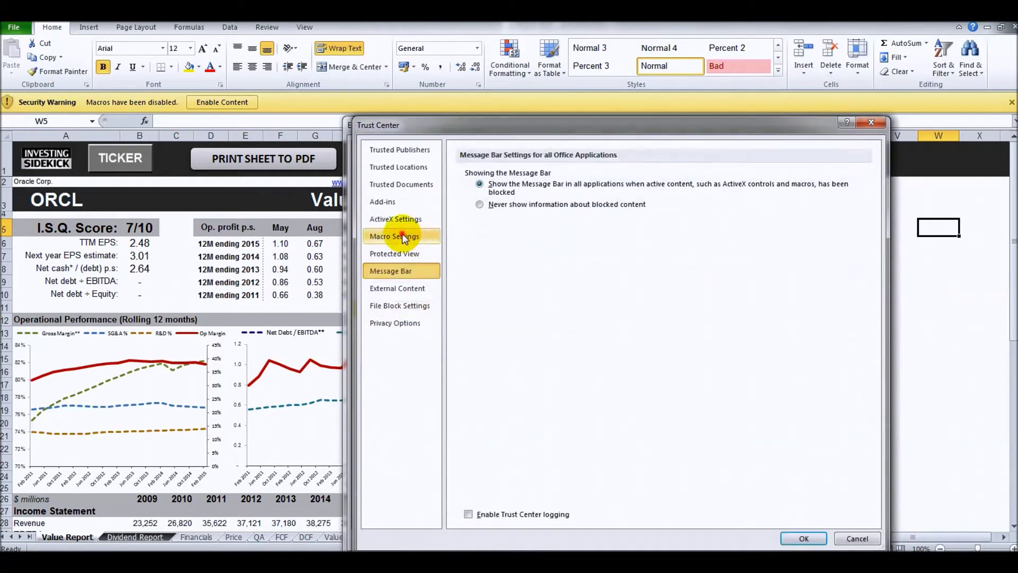
pyautogui.click(407, 237)
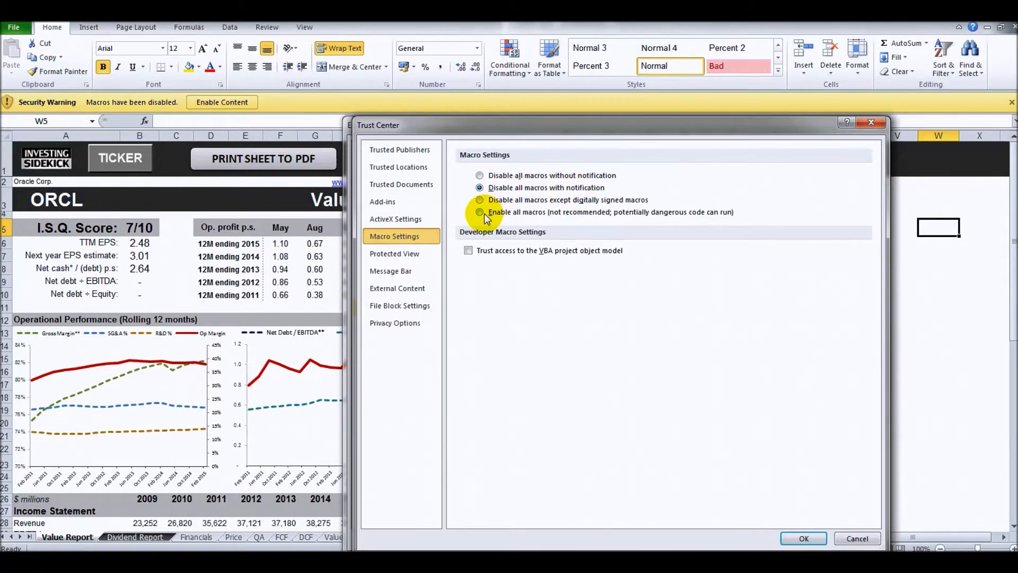
pyautogui.moveTo(654, 128); pyautogui.dragTo(621, 89)
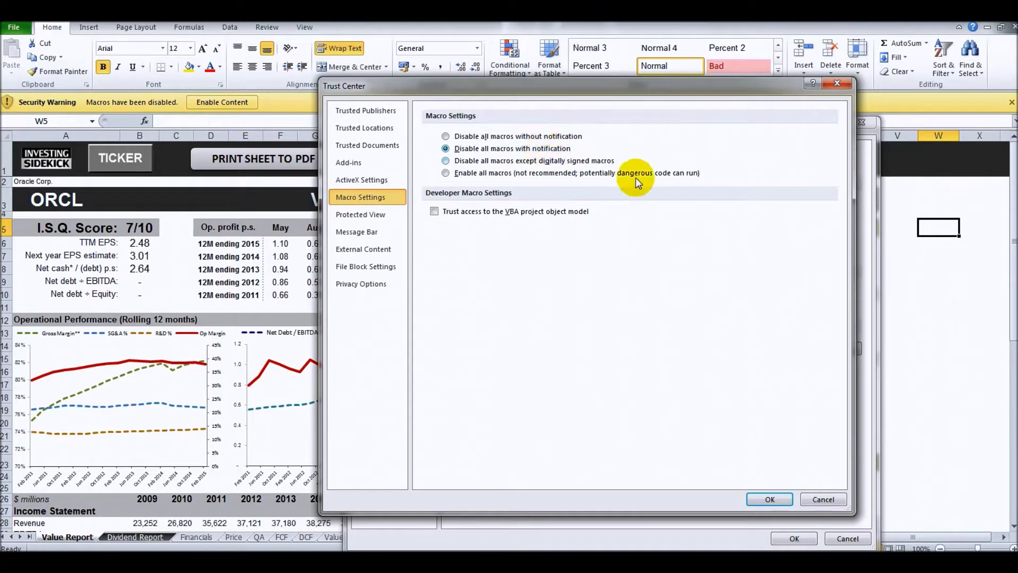
pyautogui.click(769, 499)
pyautogui.click(810, 535)
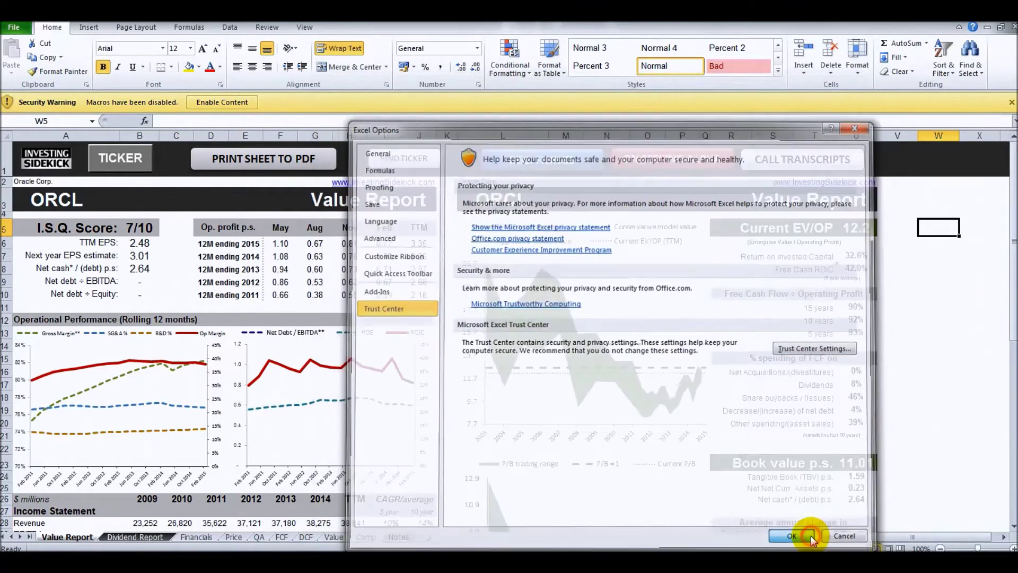
pyautogui.click(236, 105)
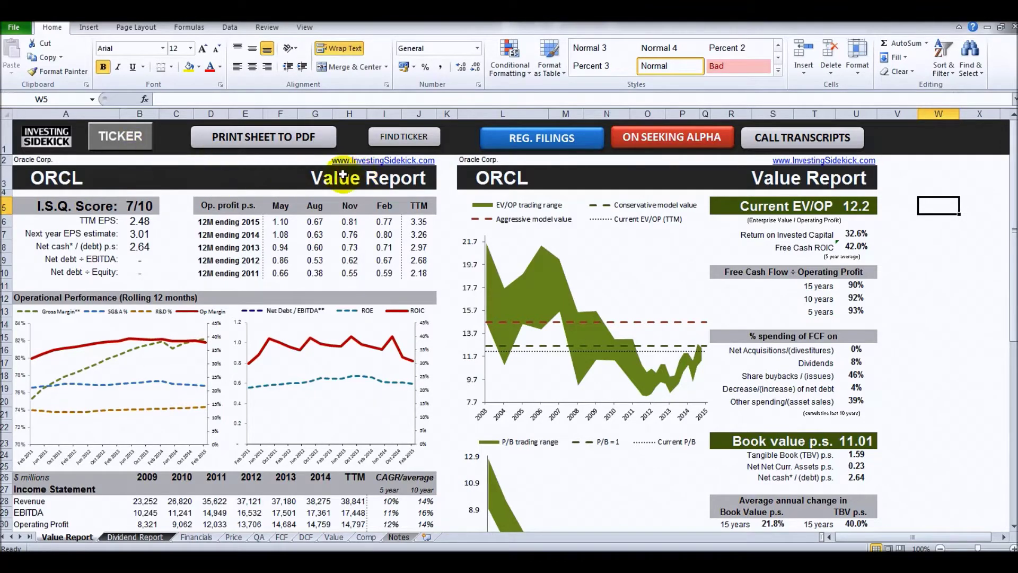
# Search for stock tickers matching the company name "apple" and dismiss the list of possible tickers.
pyautogui.click(412, 140)
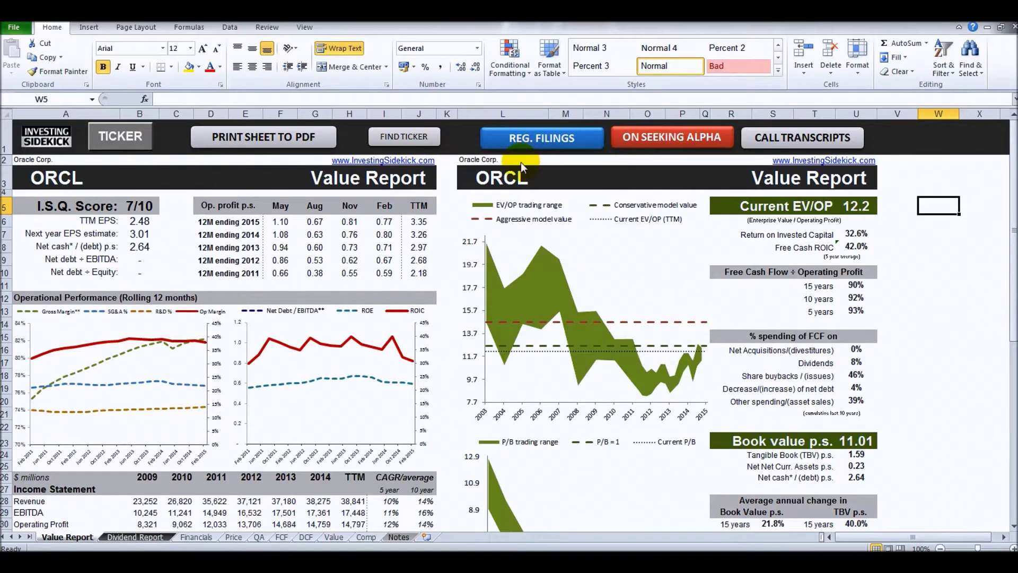
pyautogui.click(499, 240)
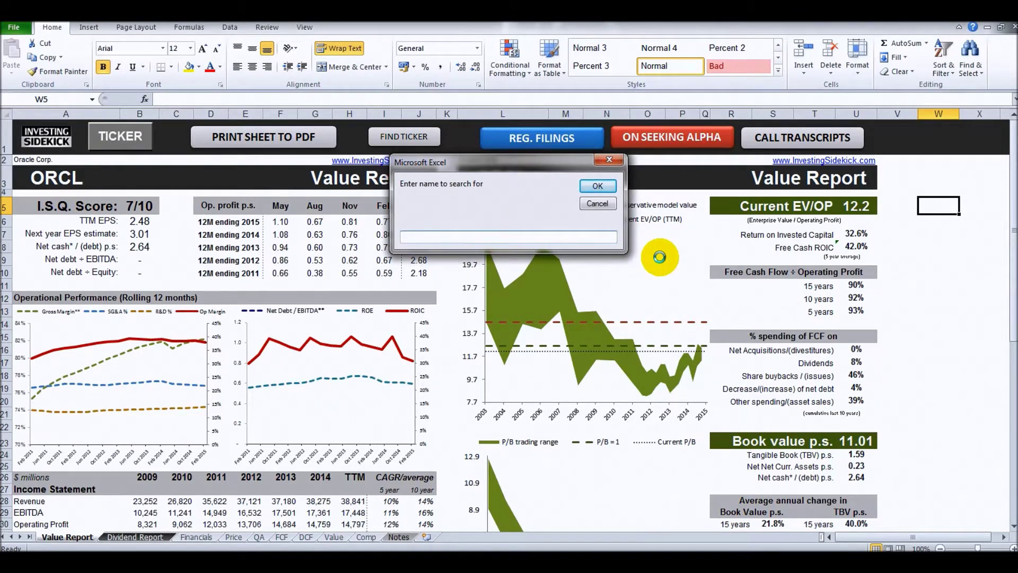
pyautogui.write('apple')
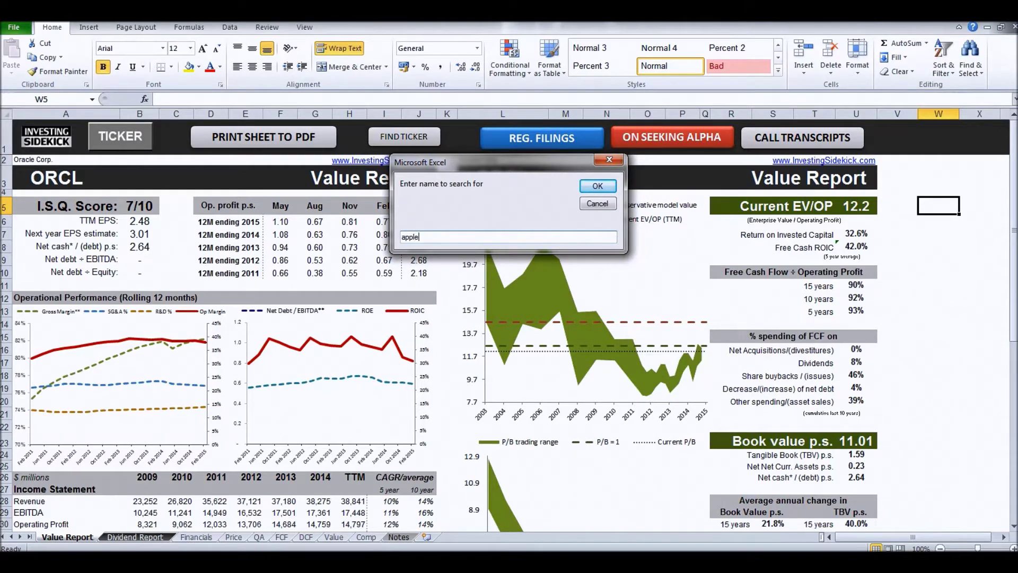
pyautogui.click(595, 184)
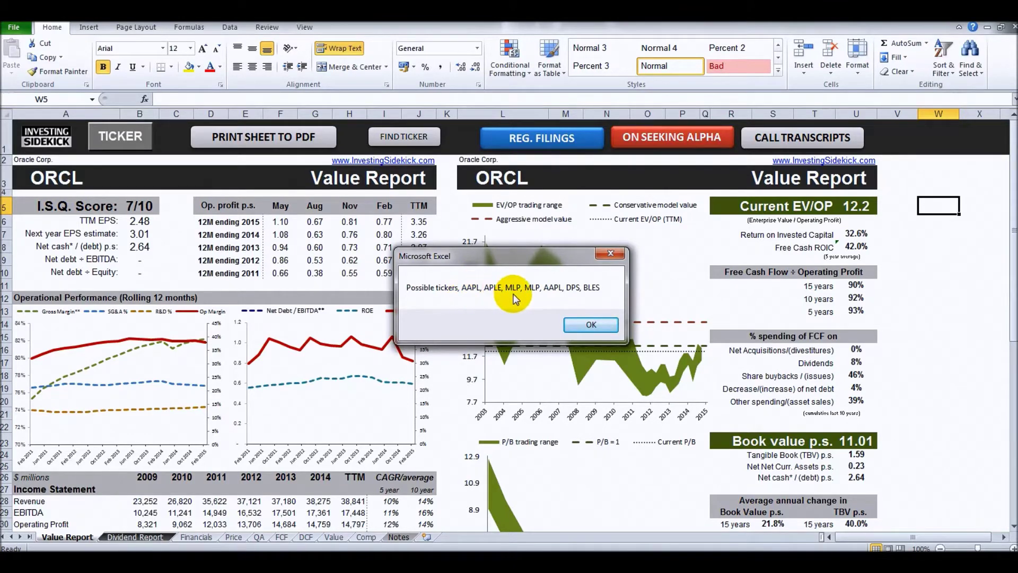
pyautogui.click(590, 324)
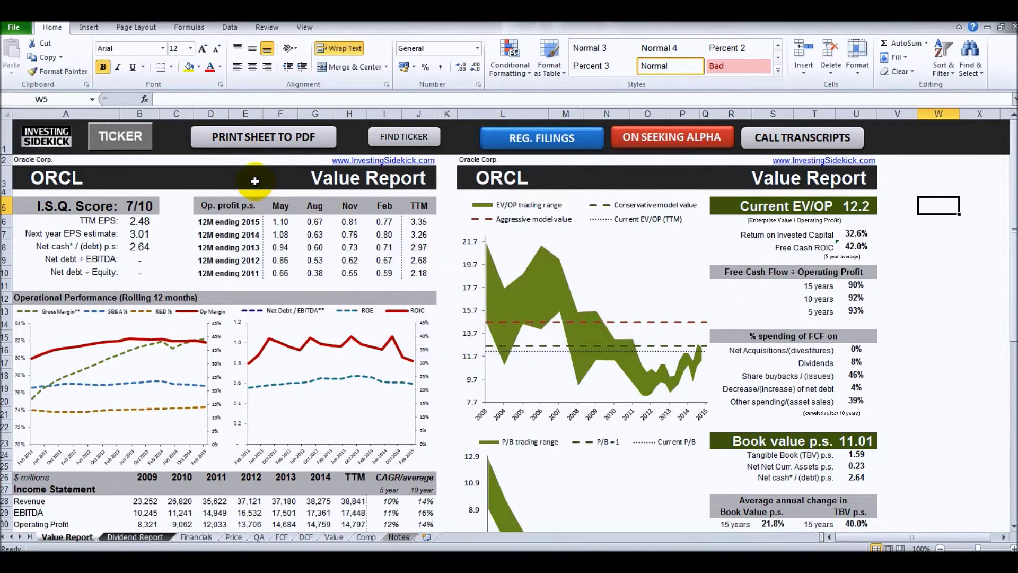
# Load the report for ticker AAPL, signing in to the members-only server with the saved credentials.
pyautogui.click(118, 138)
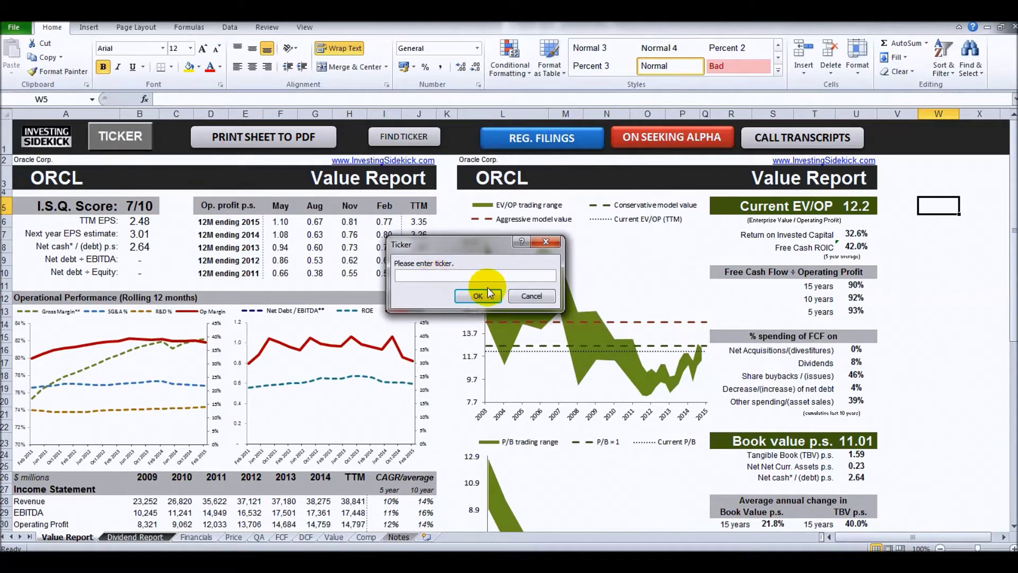
pyautogui.write('aap')
pyautogui.click(480, 295)
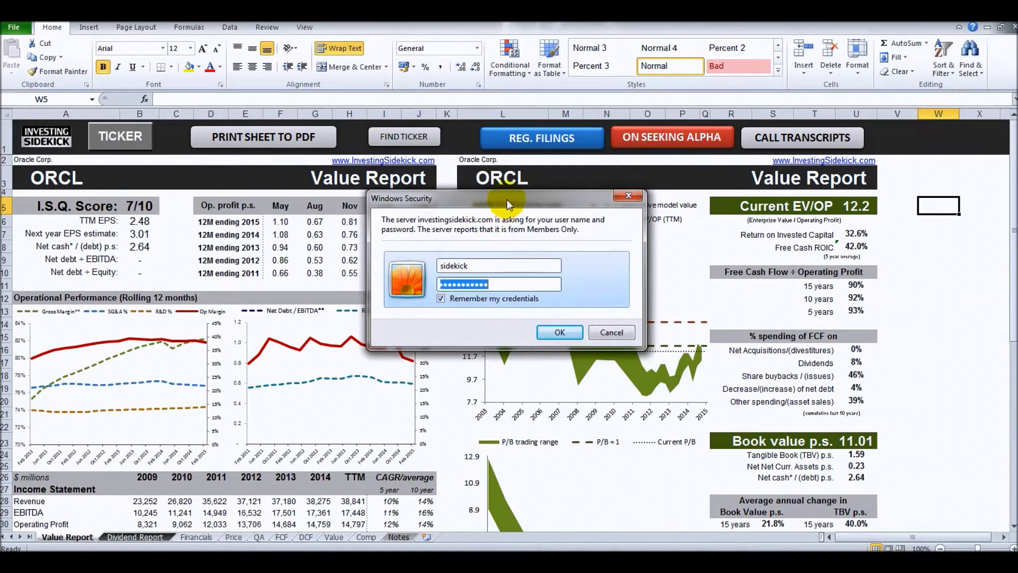
pyautogui.moveTo(506, 199); pyautogui.dragTo(506, 180)
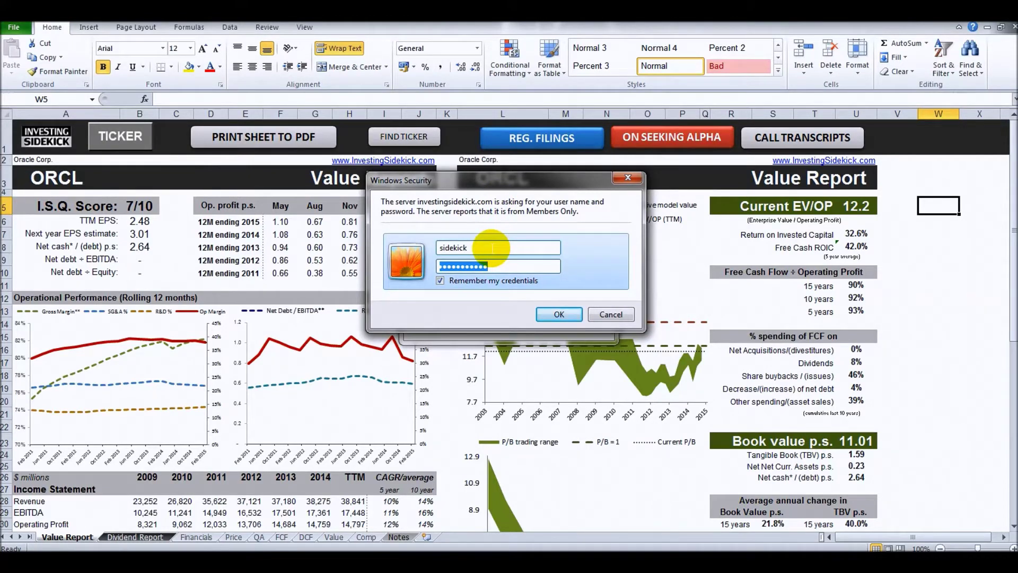
pyautogui.moveTo(492, 247); pyautogui.dragTo(439, 248)
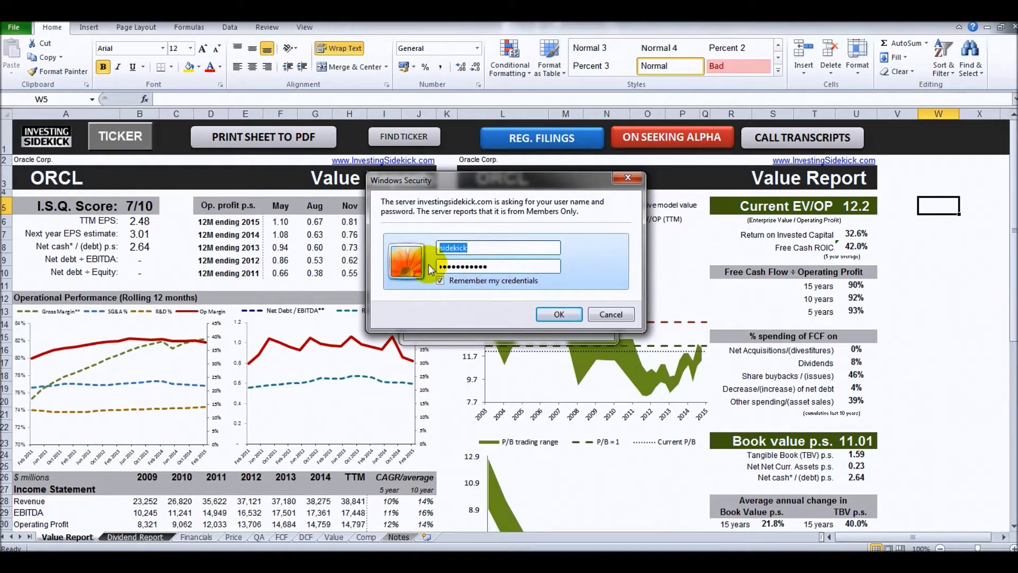
pyautogui.click(560, 314)
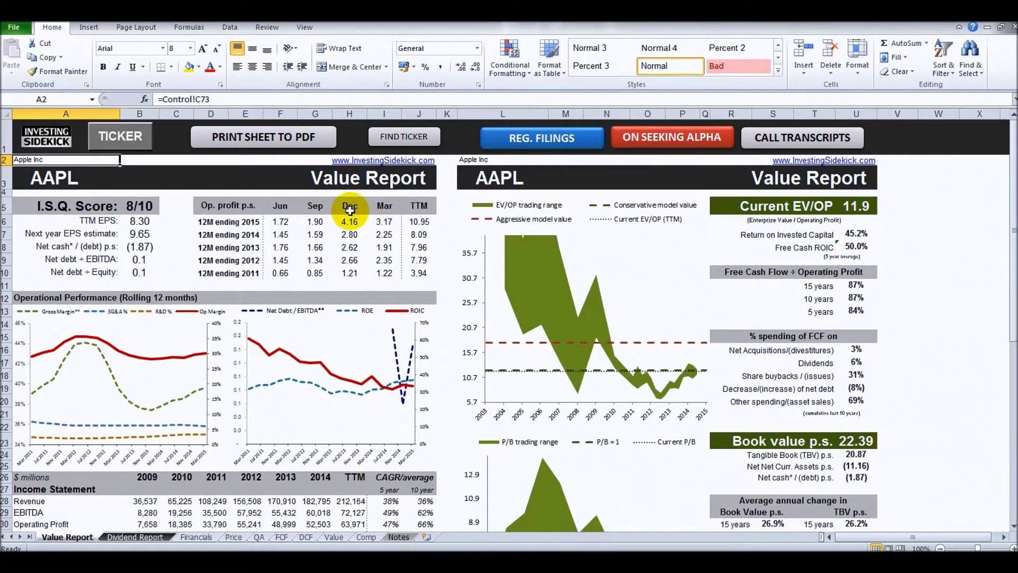
# Examine the Value Report's performance charts, financial statements and ratios, including the share price at report date and the market cap.
pyautogui.scroll(-5, 461, 260)
pyautogui.scroll(5, 459, 265)
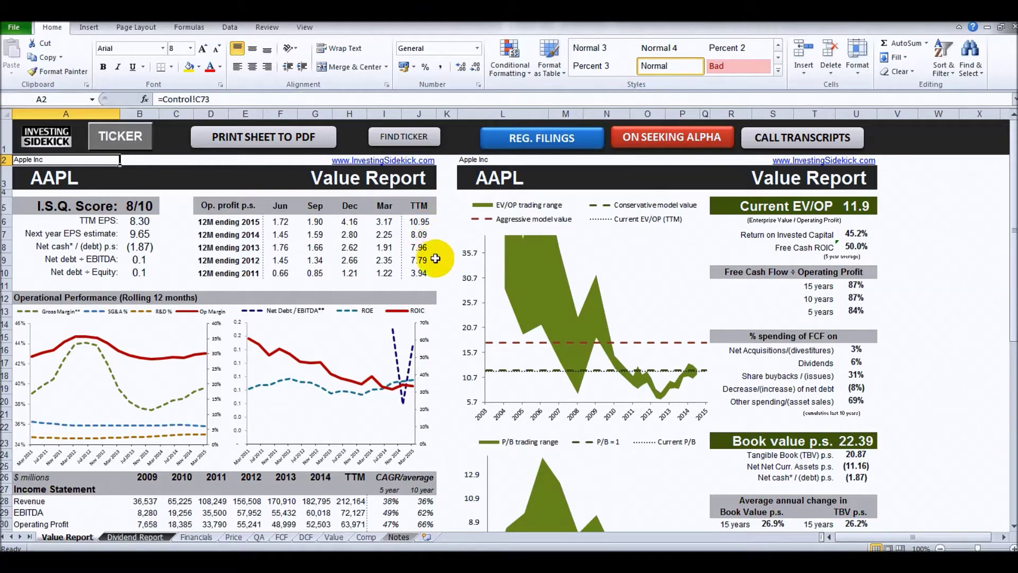
pyautogui.scroll(-3, 424, 260)
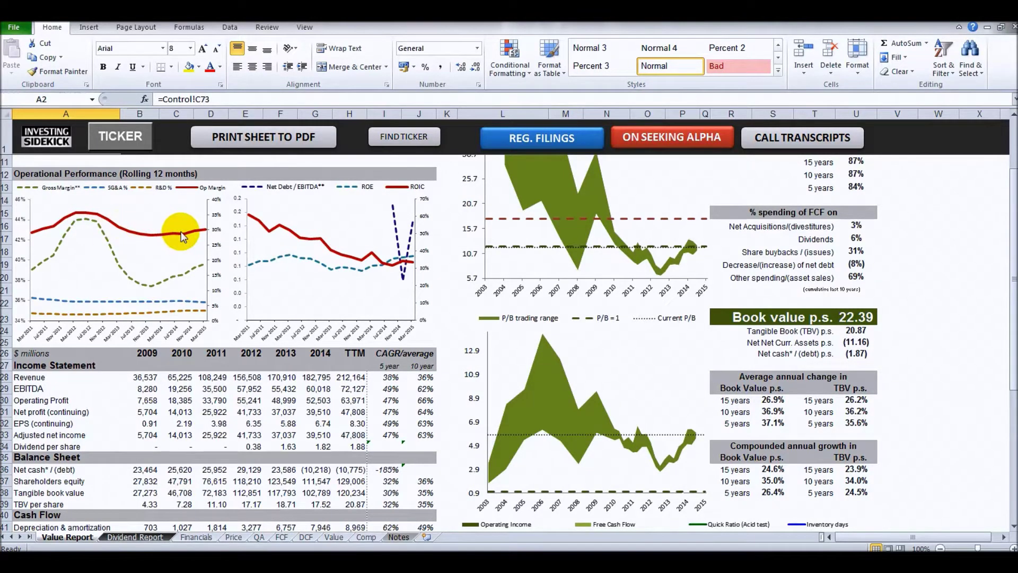
pyautogui.moveTo(180, 231)
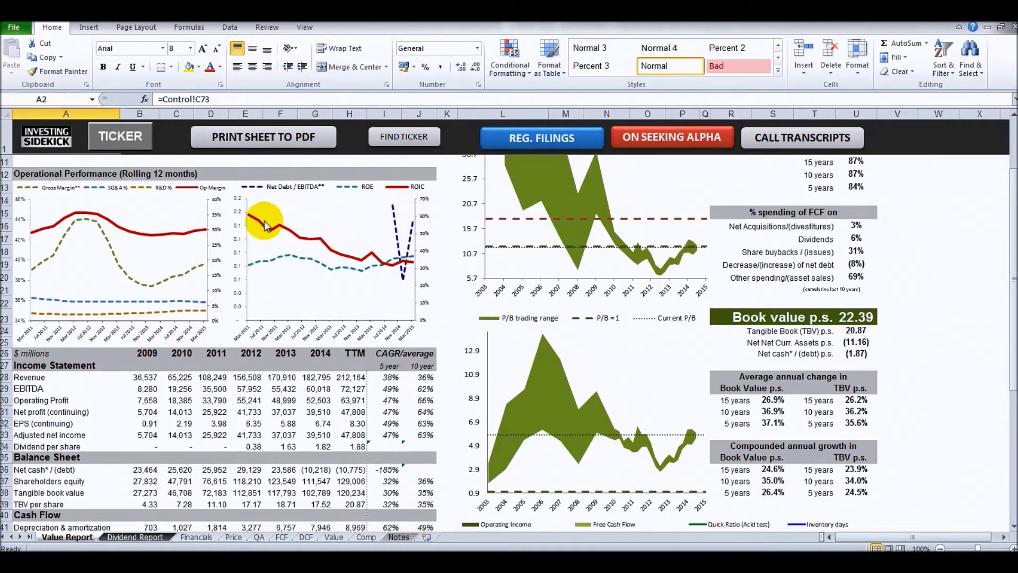
pyautogui.moveTo(401, 267)
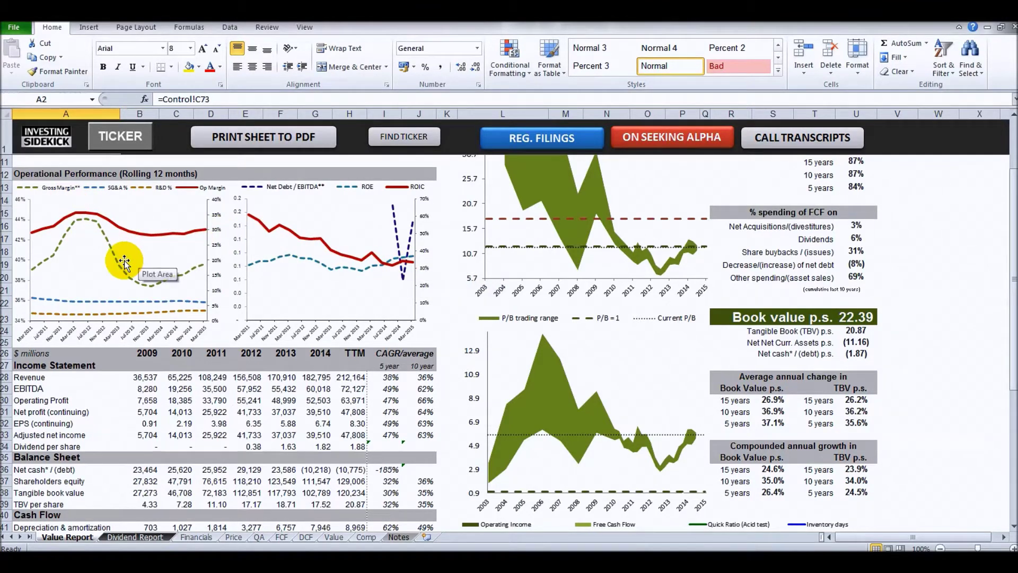
pyautogui.moveTo(160, 306)
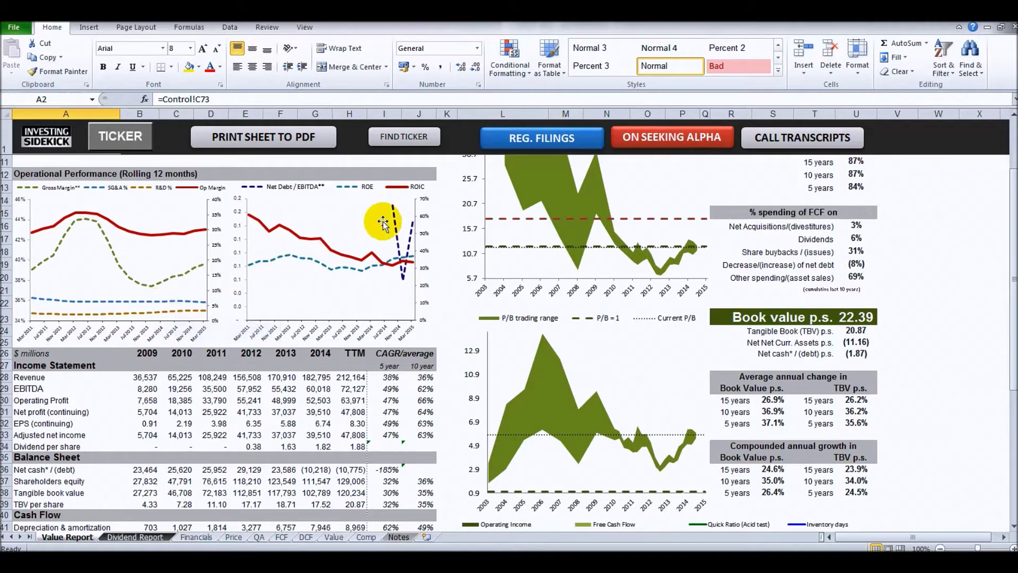
pyautogui.scroll(-1, 451, 212)
pyautogui.scroll(-3, 450, 213)
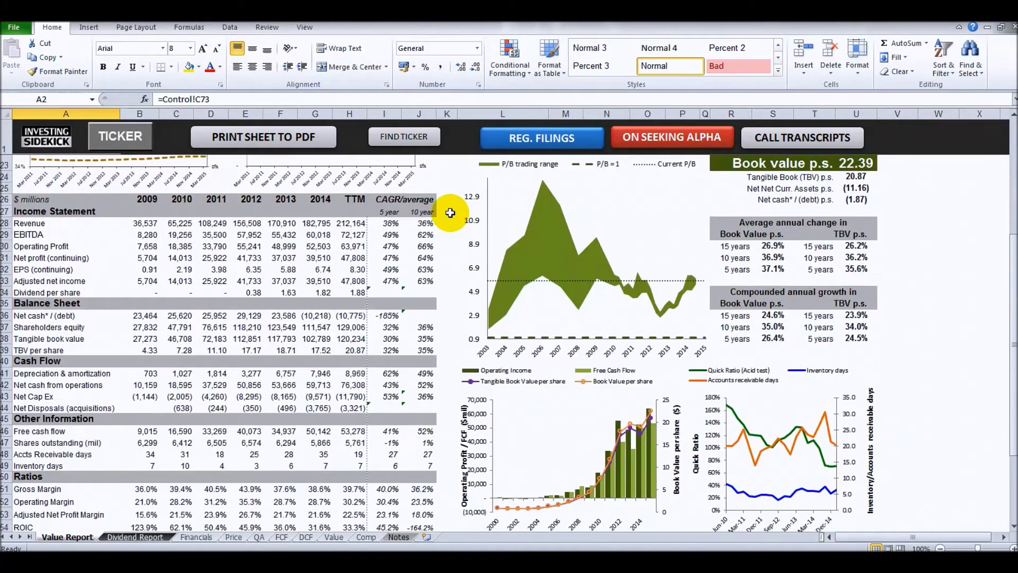
pyautogui.scroll(-1, 450, 213)
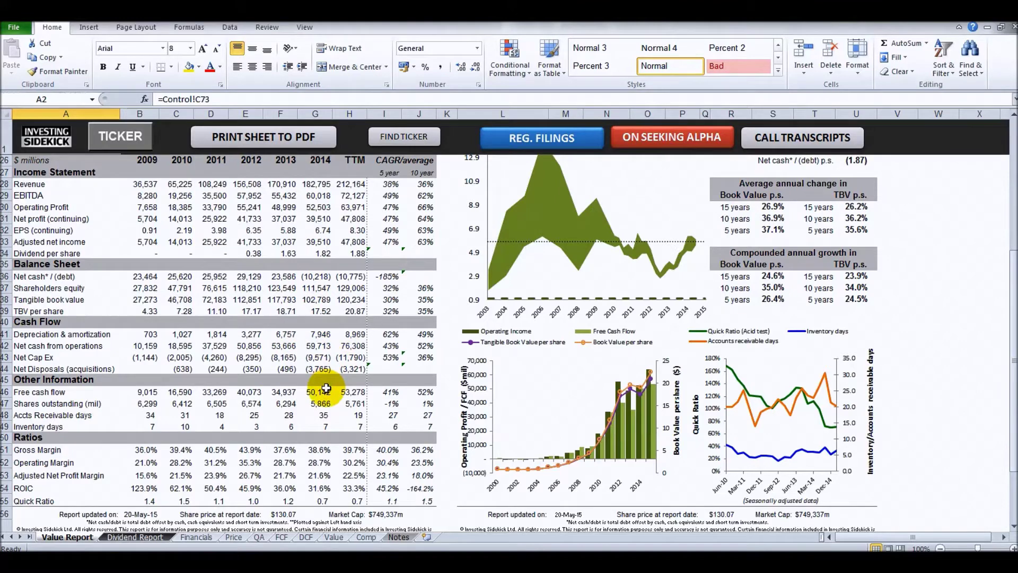
pyautogui.scroll(-1, 326, 389)
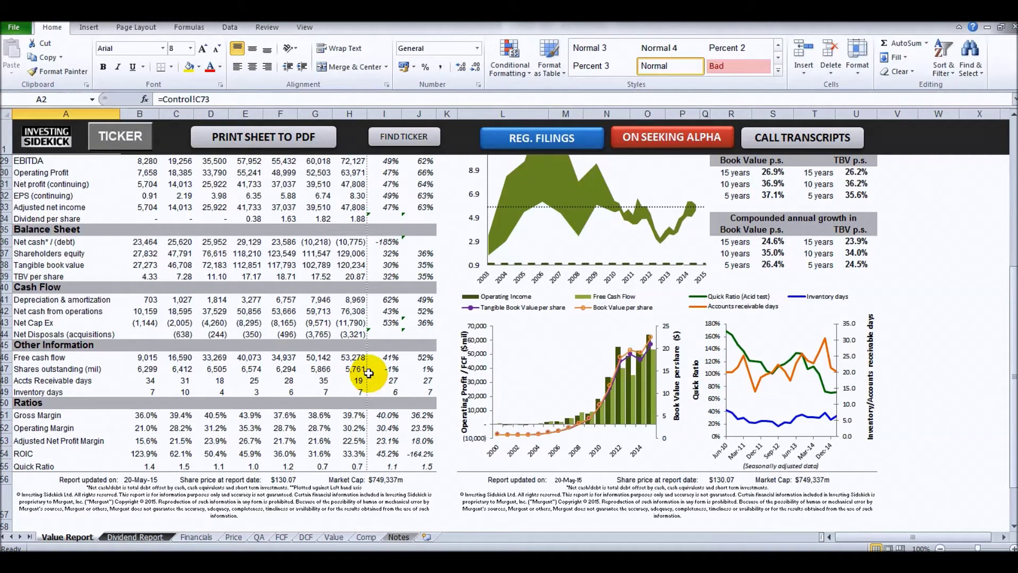
pyautogui.click(283, 478)
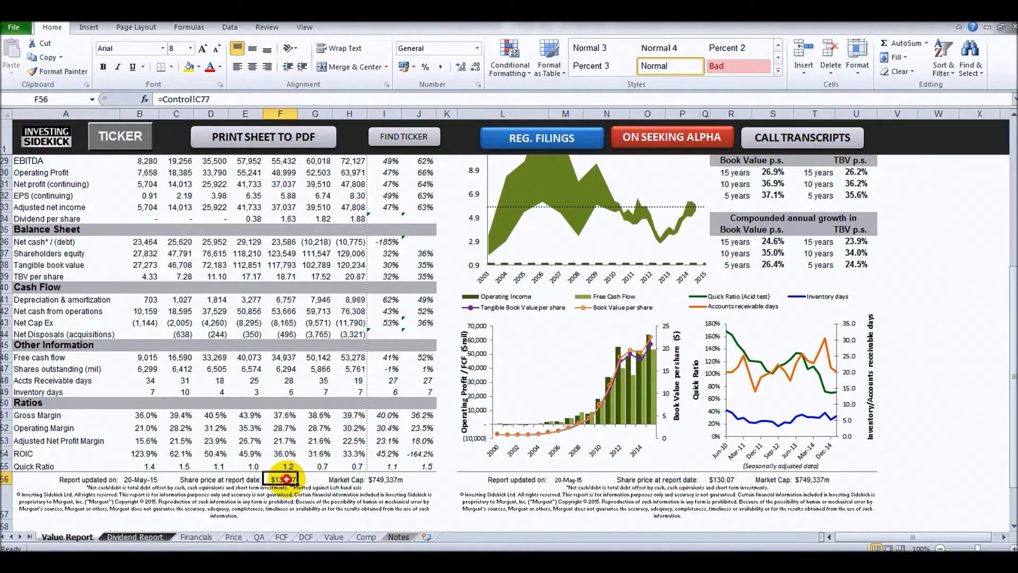
pyautogui.click(383, 477)
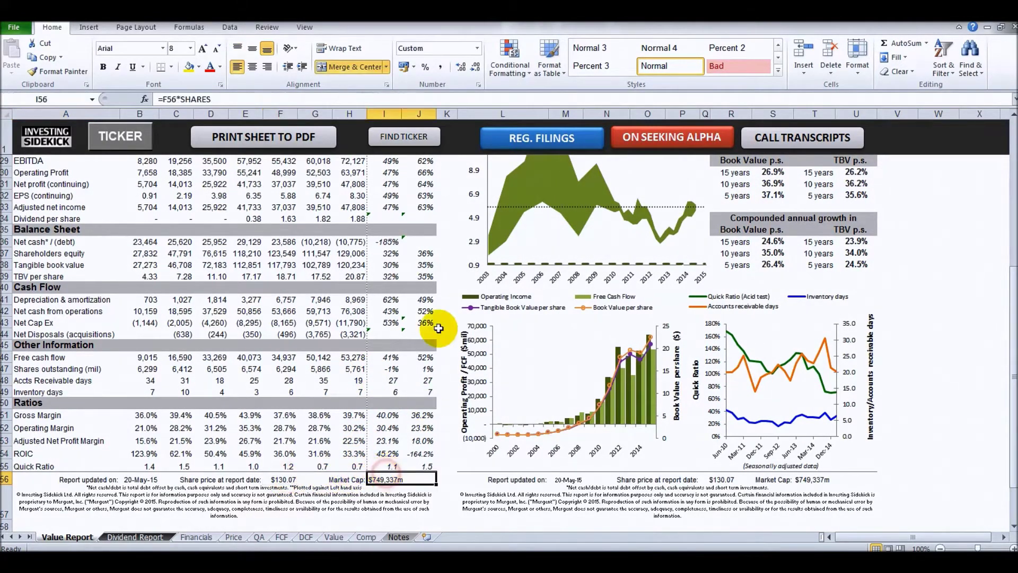
# Clear the share price at report date in cell F56 and undo the deletion.
pyautogui.click(284, 480)
pyautogui.scroll(-1, 339, 390)
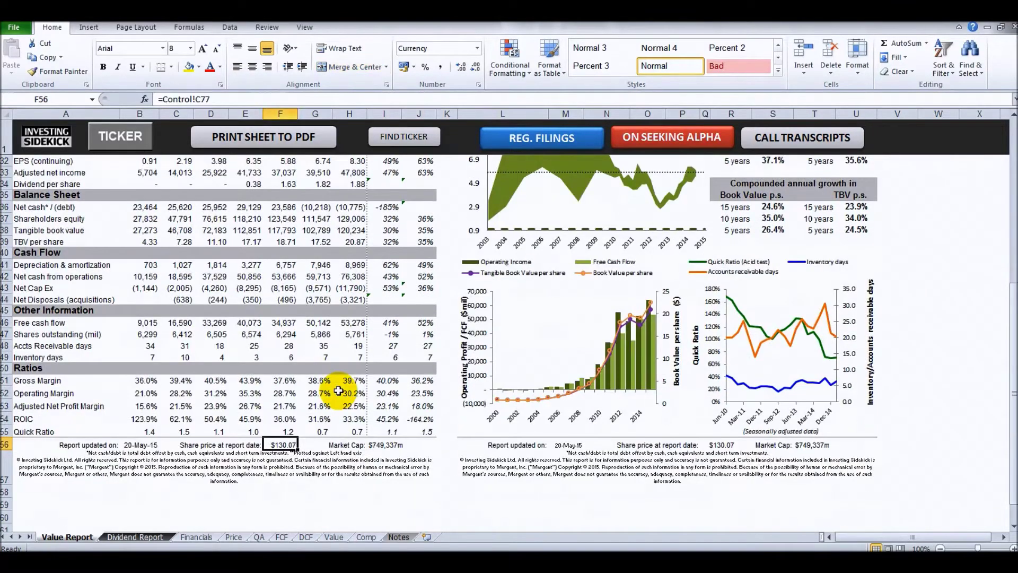
pyautogui.press('Delete')
pyautogui.hotkey('ctrl', 'z')
# Link cell C3 in the report header to the share price at report date with the formula =F56.
pyautogui.scroll(3, 318, 410)
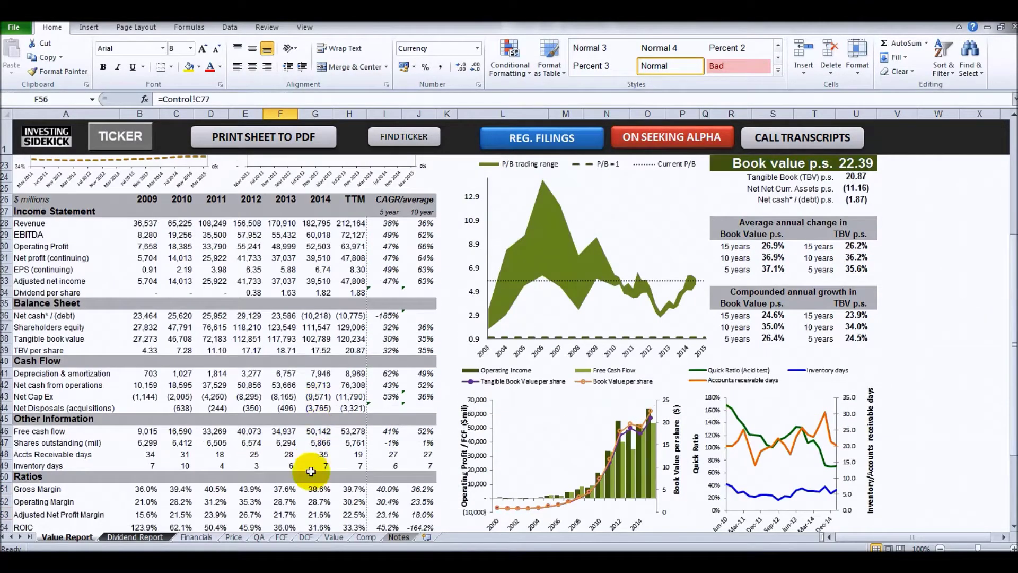
pyautogui.scroll(7, 265, 307)
pyautogui.click(146, 207)
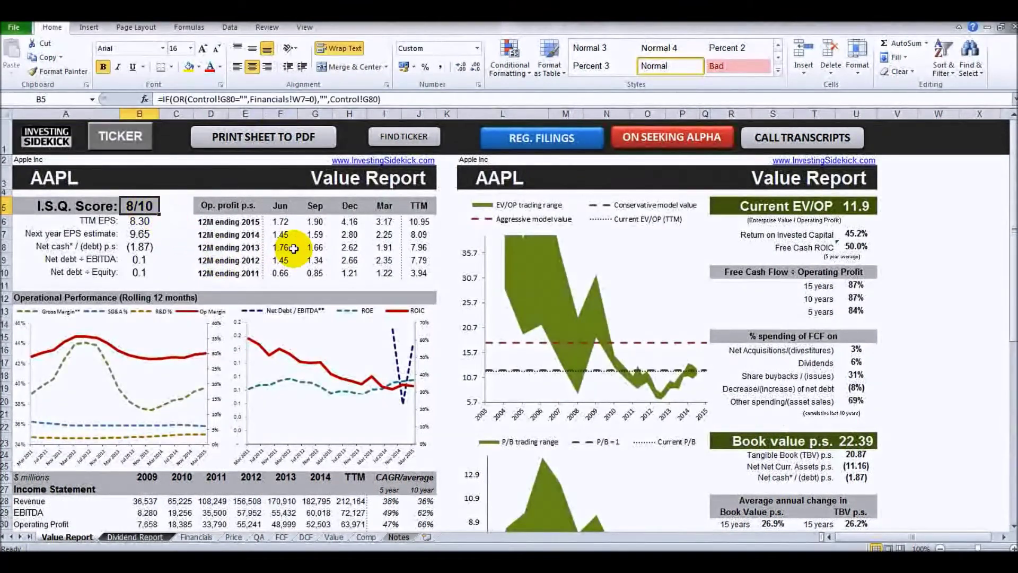
pyautogui.click(189, 175)
pyautogui.write('=')
pyautogui.scroll(-11, 266, 364)
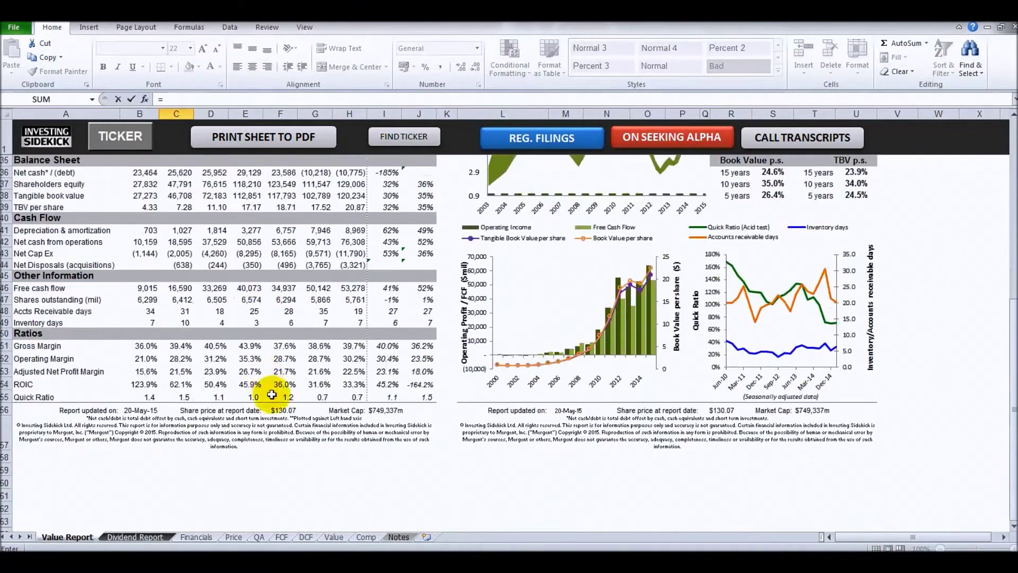
pyautogui.click(280, 410)
pyautogui.press('Return')
pyautogui.scroll(1, 379, 320)
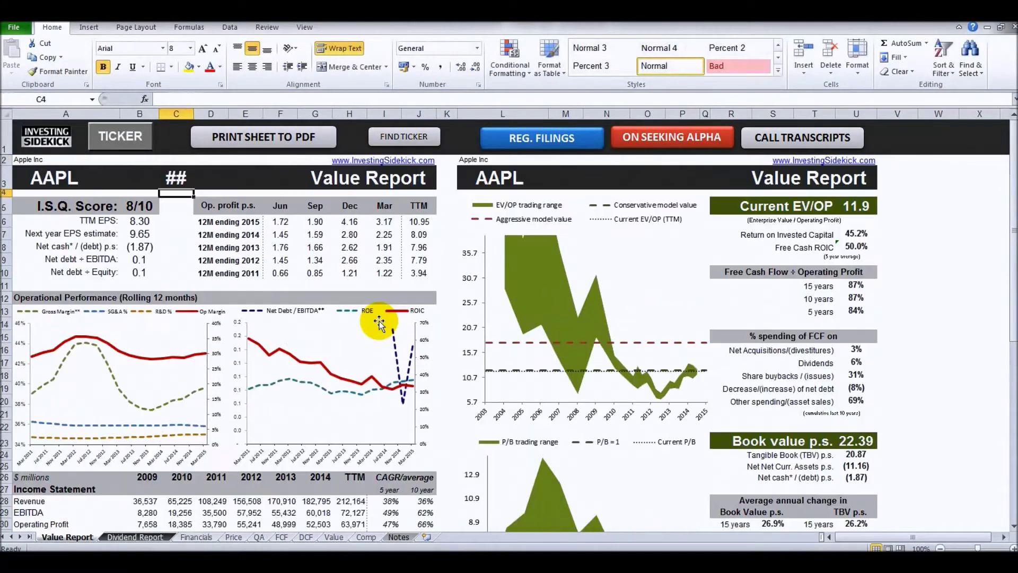
# Merge and center cells C3:D3 in the report header so the linked share price fits.
pyautogui.moveTo(183, 178); pyautogui.dragTo(212, 178)
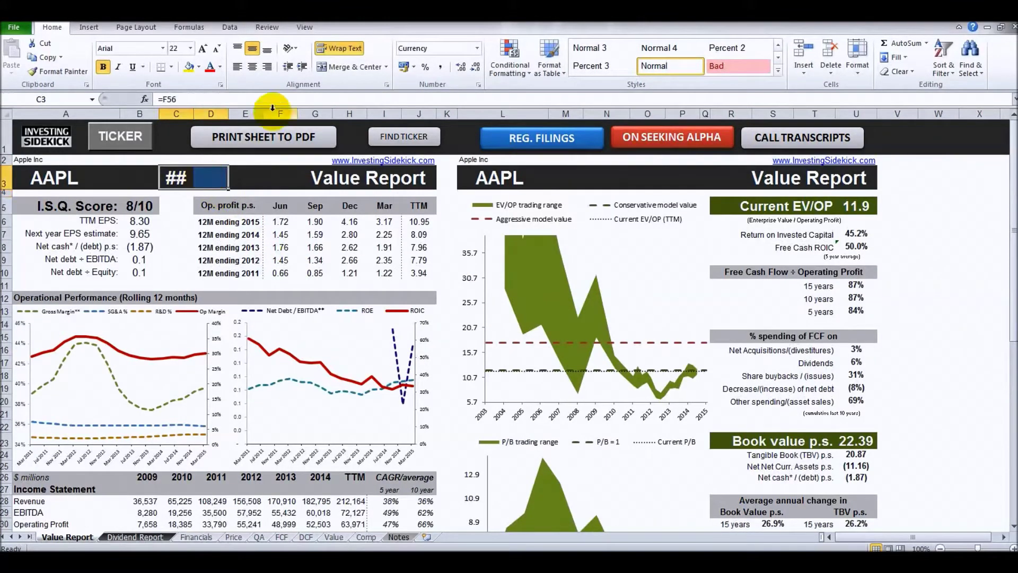
pyautogui.click(344, 67)
pyautogui.click(282, 231)
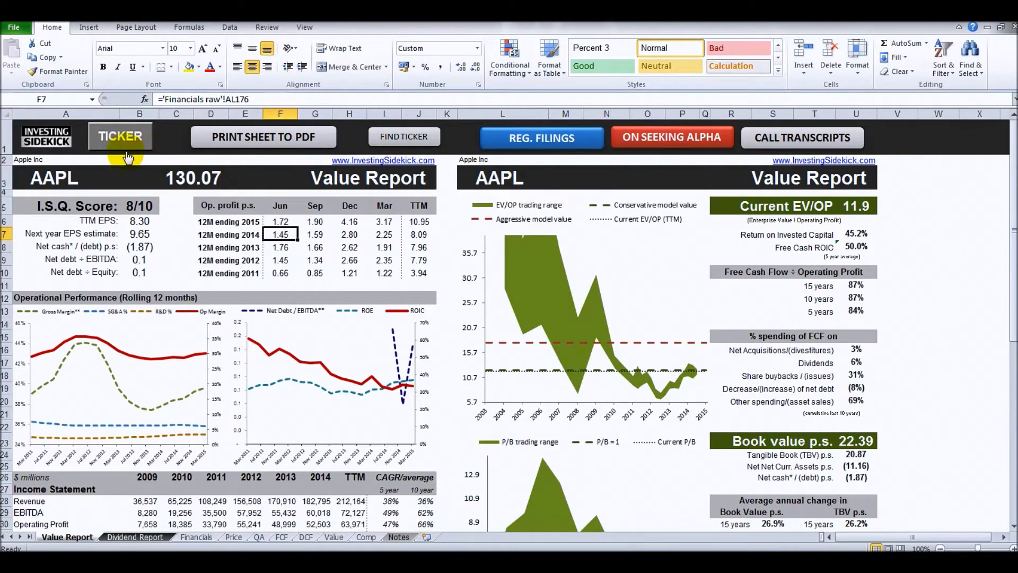
# Load the Value Report for Oracle with the ticker orcl.
pyautogui.click(118, 138)
pyautogui.write('orcl')
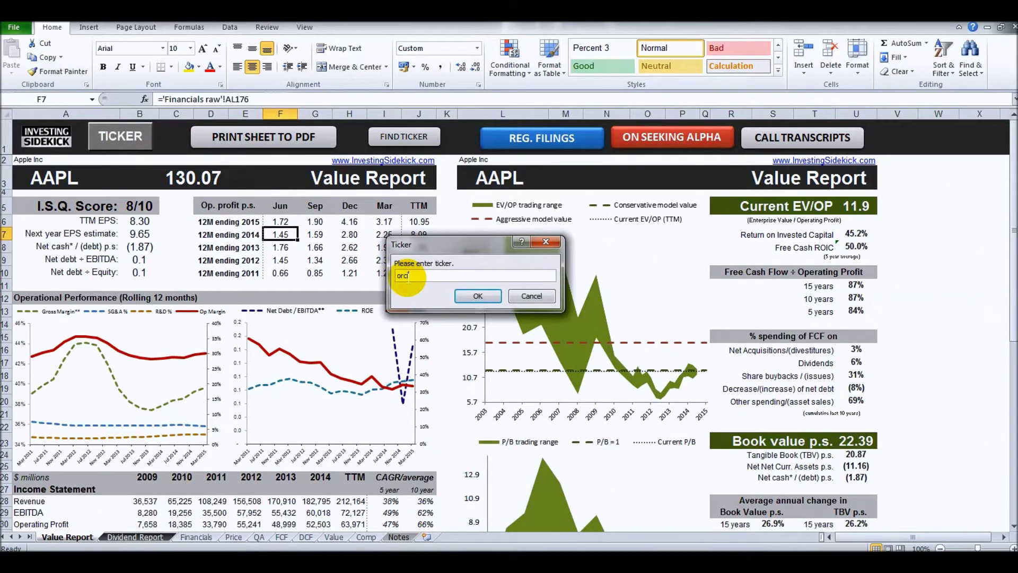
pyautogui.click(465, 292)
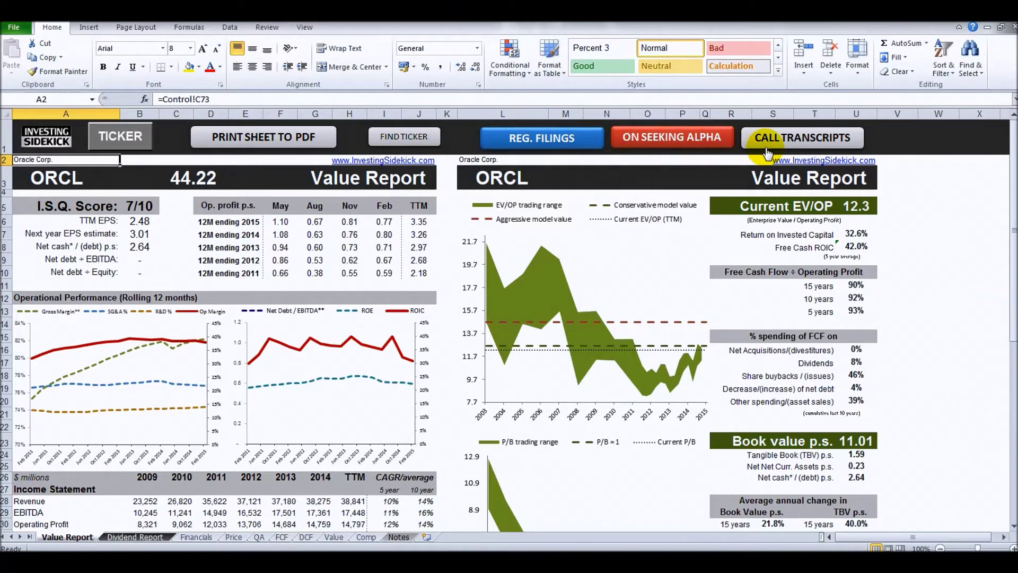
# Open Oracle's regulatory filings on SEC EDGAR, look through the filings list and return to the workbook.
pyautogui.click(591, 142)
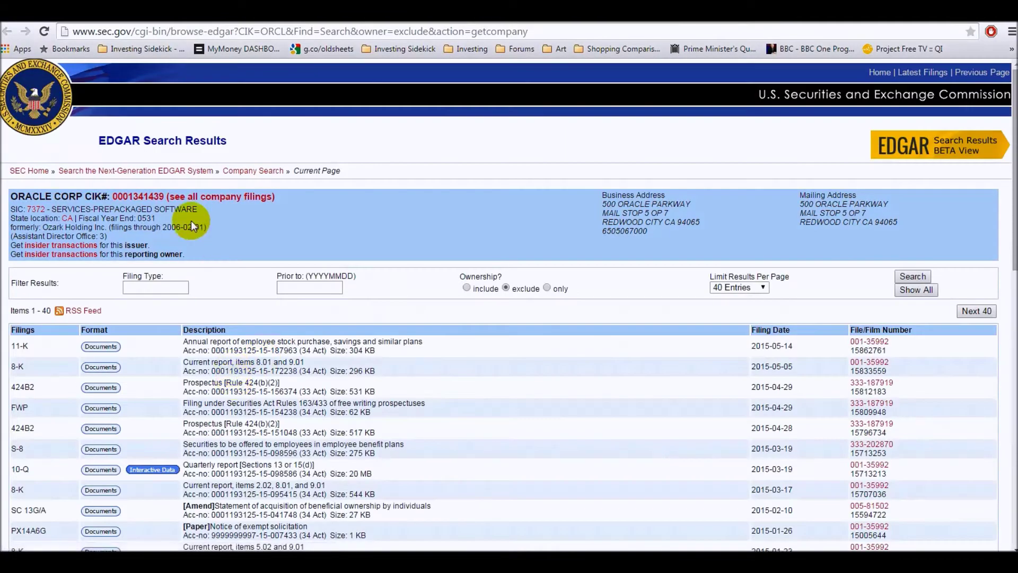
pyautogui.scroll(-3, 191, 219)
pyautogui.scroll(-1, 191, 219)
pyautogui.scroll(4, 56, 326)
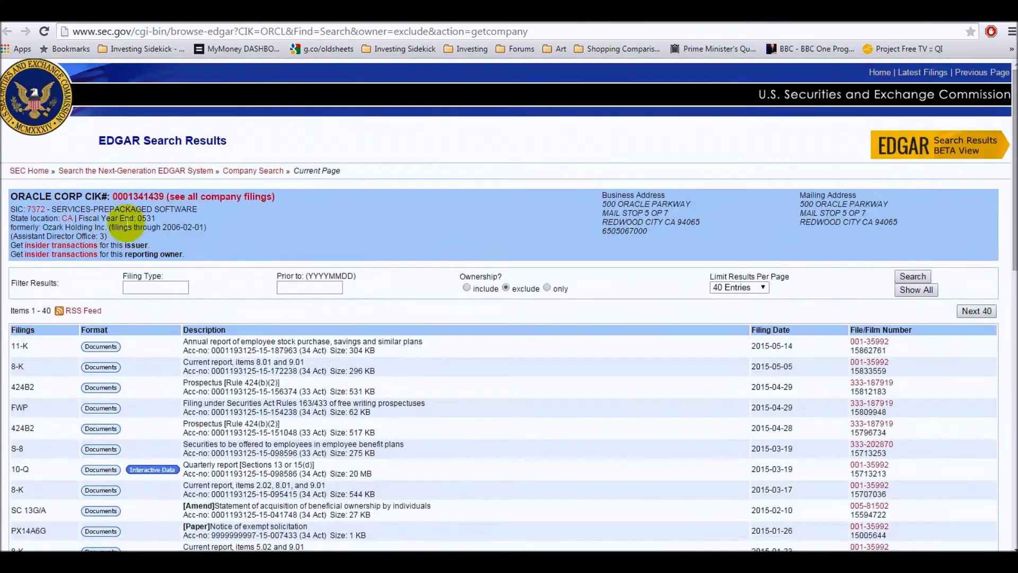
pyautogui.scroll(-5, 110, 261)
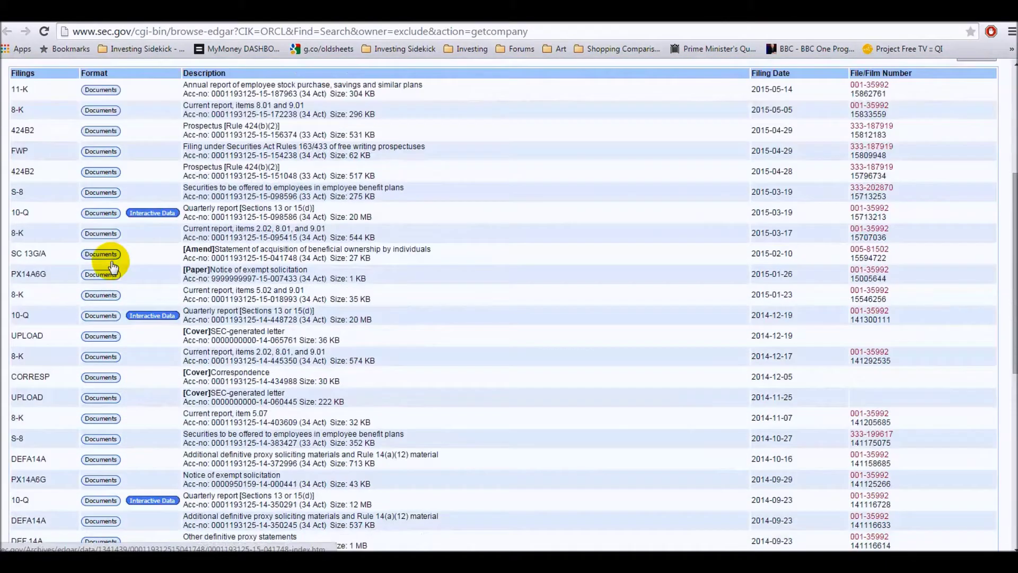
pyautogui.hotkey('alt', 'Tab')
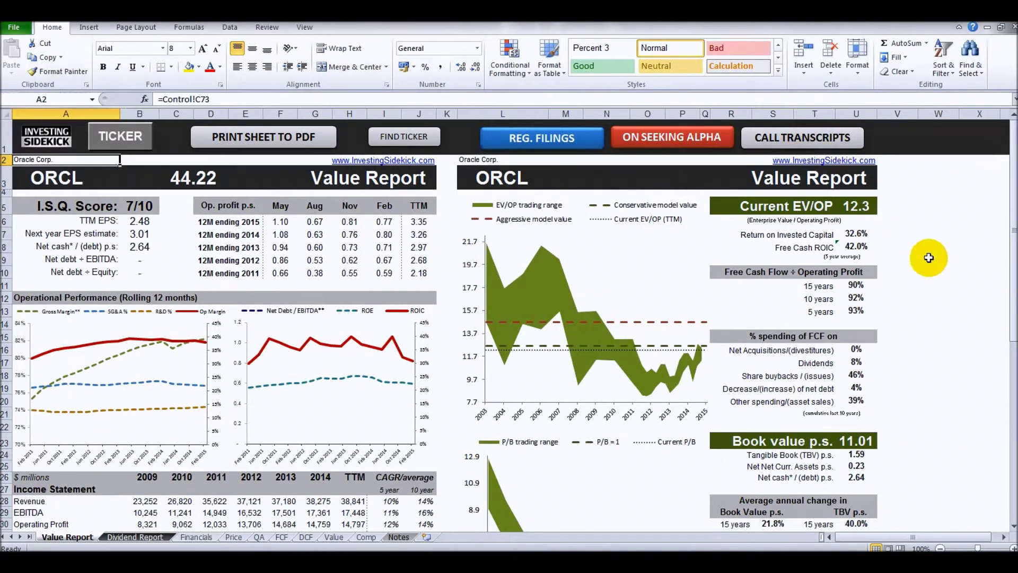
# Examine Oracle's EV/OP trading range chart, return figures, free cash flow ratios and the share buybacks percentage of FCF spending.
pyautogui.scroll(-1, 765, 210)
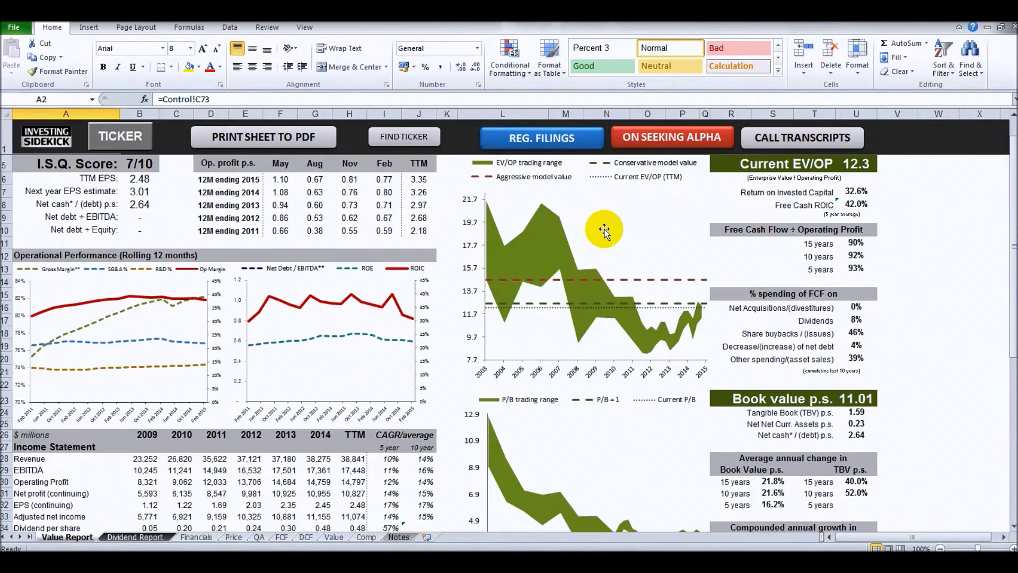
pyautogui.scroll(1, 599, 228)
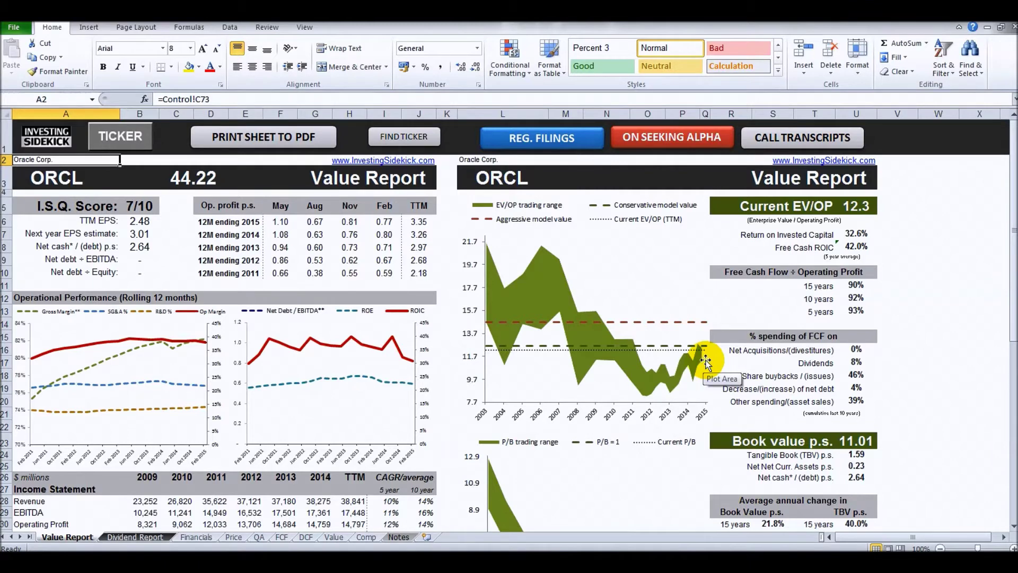
pyautogui.moveTo(699, 352)
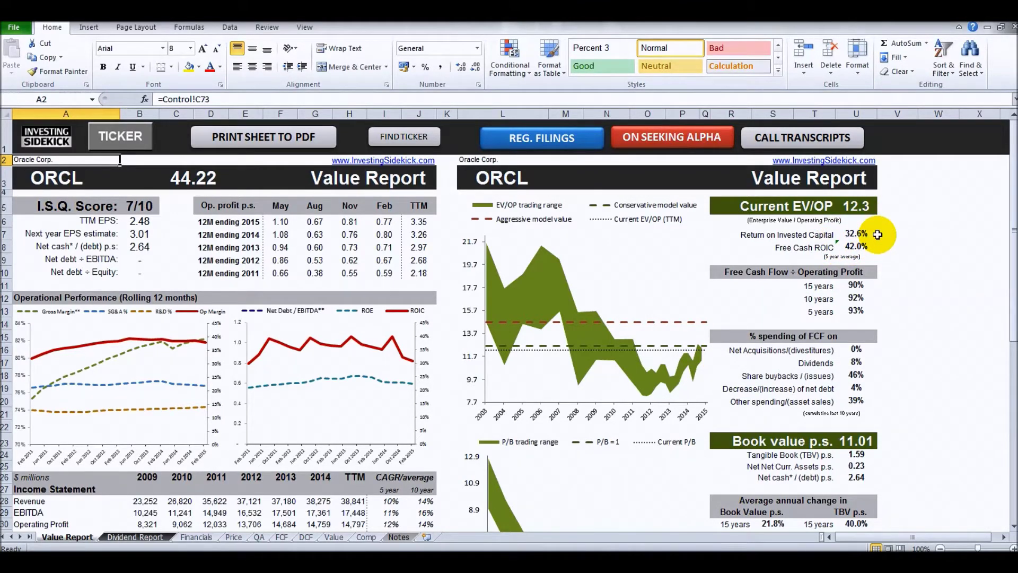
pyautogui.scroll(-1, 878, 234)
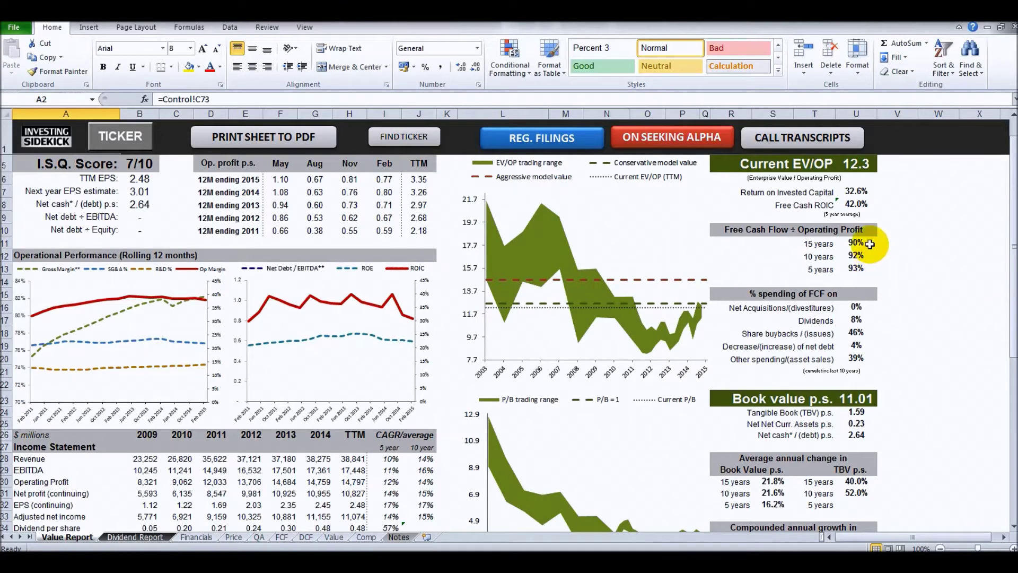
pyautogui.scroll(-2, 871, 246)
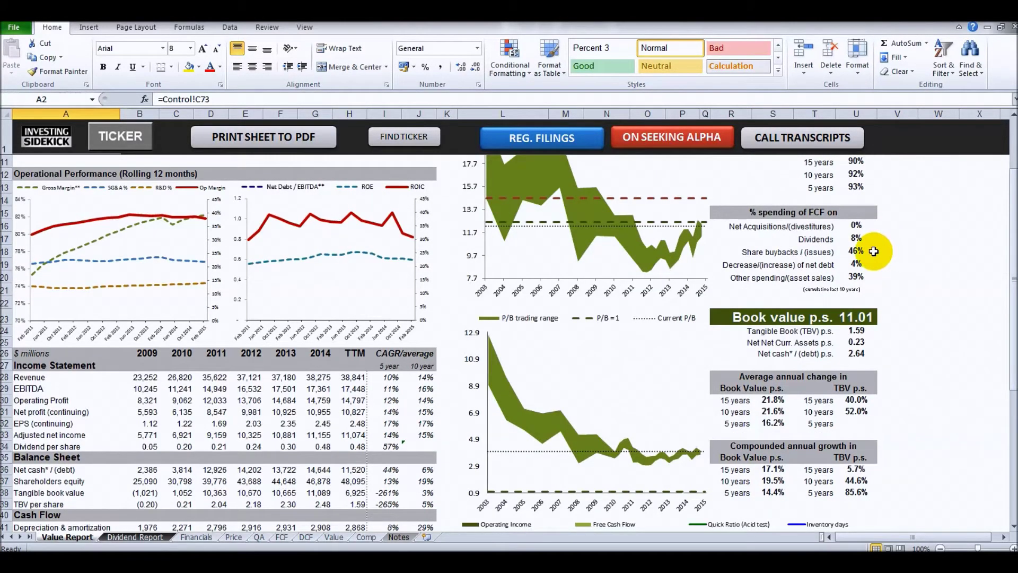
pyautogui.click(861, 253)
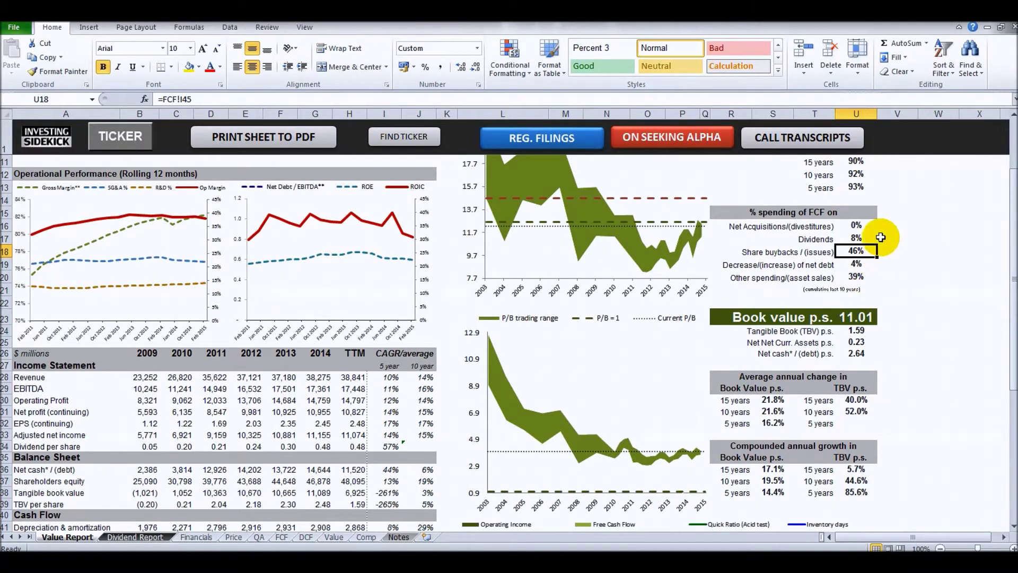
# Examine Oracle's book value per share, its annual and compounded growth, and the P/B, operating income and quick ratio charts.
pyautogui.scroll(-2, 881, 227)
pyautogui.scroll(-1, 881, 227)
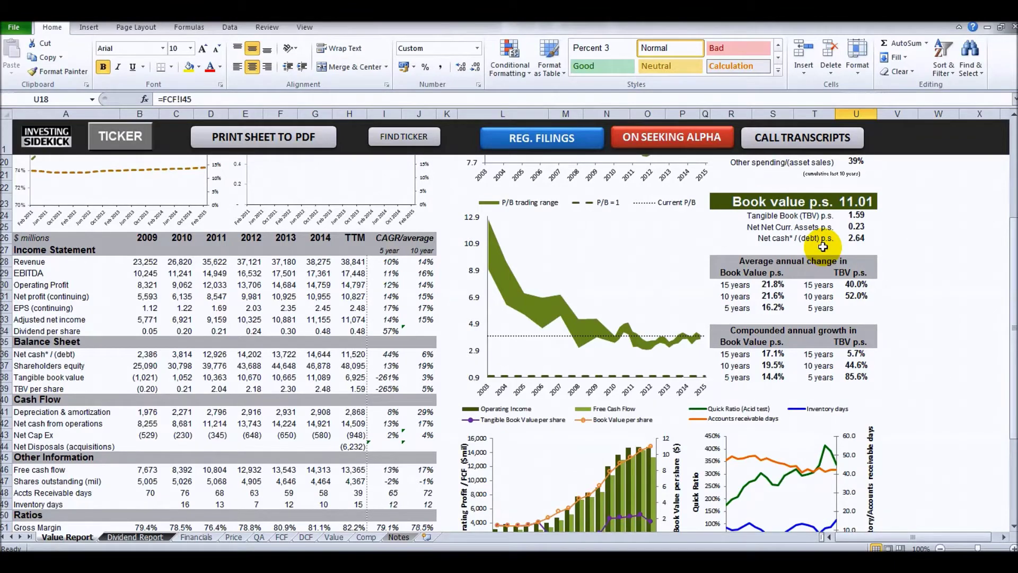
pyautogui.scroll(-1, 823, 247)
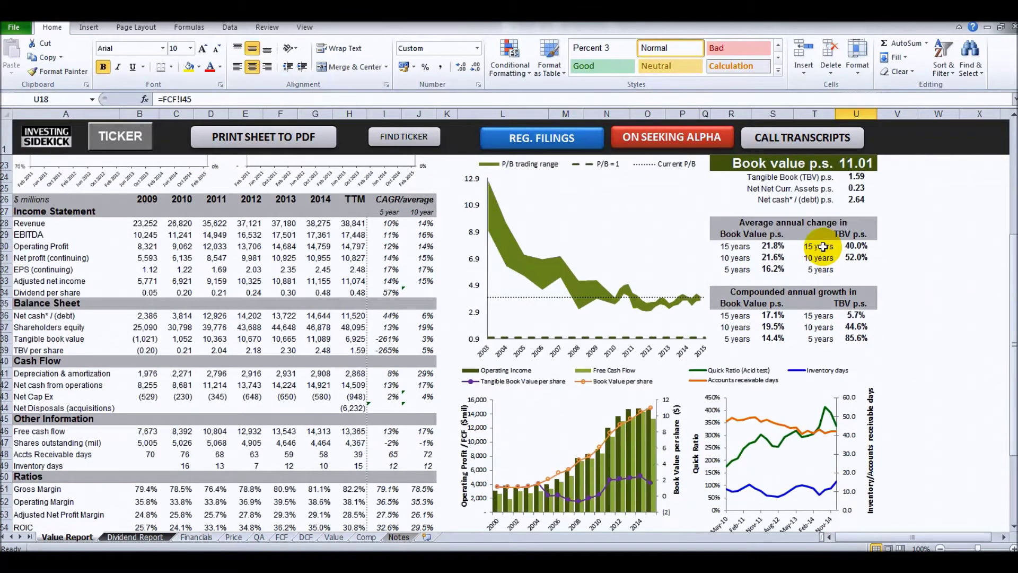
pyautogui.scroll(-2, 823, 247)
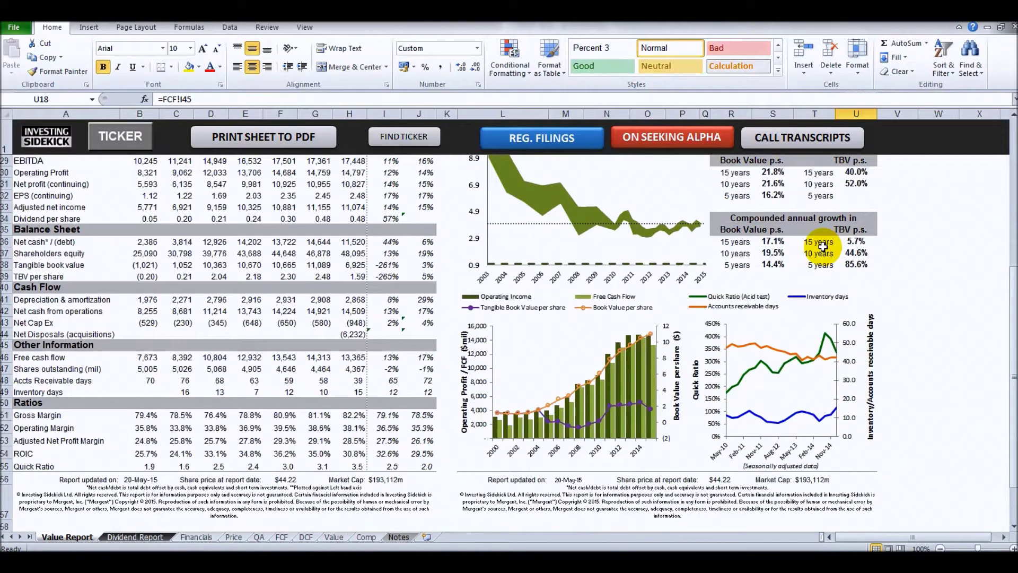
pyautogui.scroll(2, 823, 247)
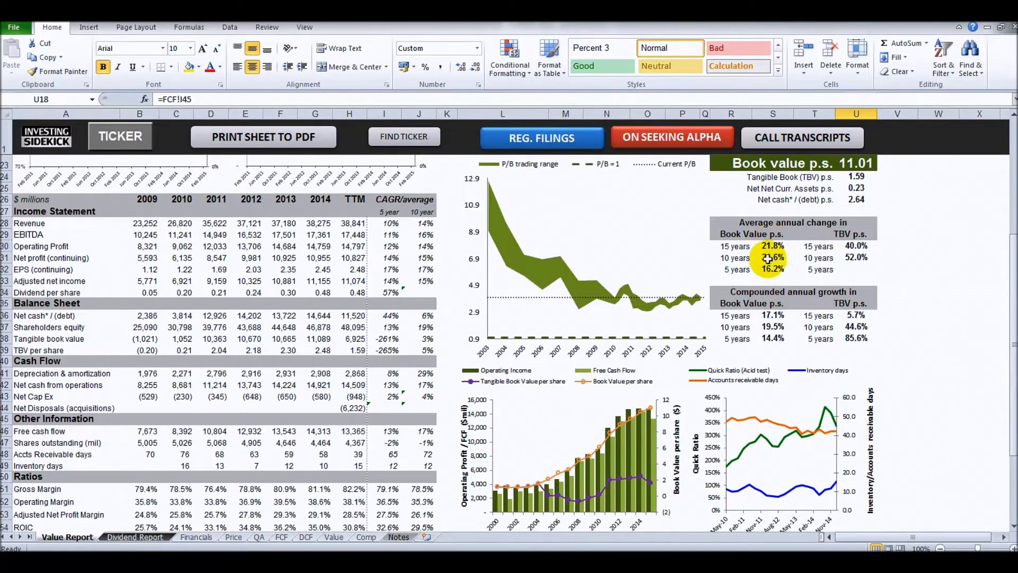
pyautogui.scroll(-2, 731, 288)
pyautogui.scroll(-1, 730, 288)
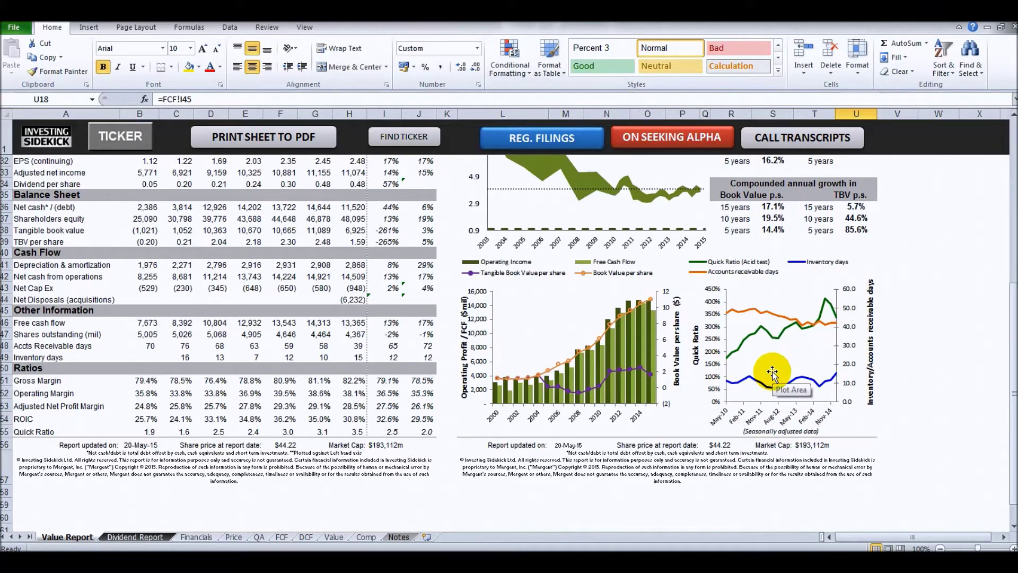
pyautogui.scroll(1, 773, 373)
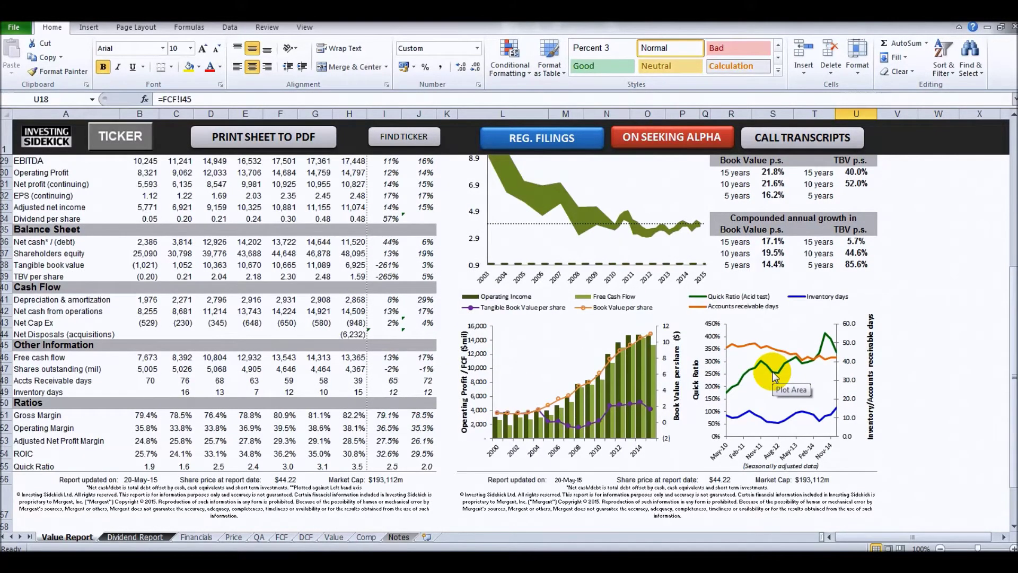
pyautogui.scroll(9, 773, 376)
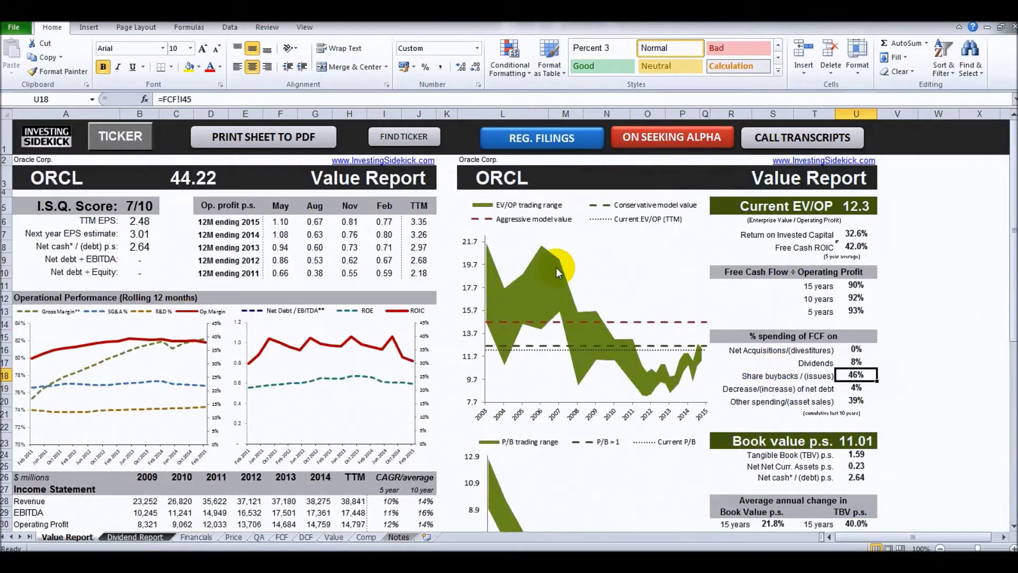
# Open the Dividend Report sheet and examine the trailing dividend yield chart, quarterly dividend history and 15 year payout history.
pyautogui.click(153, 536)
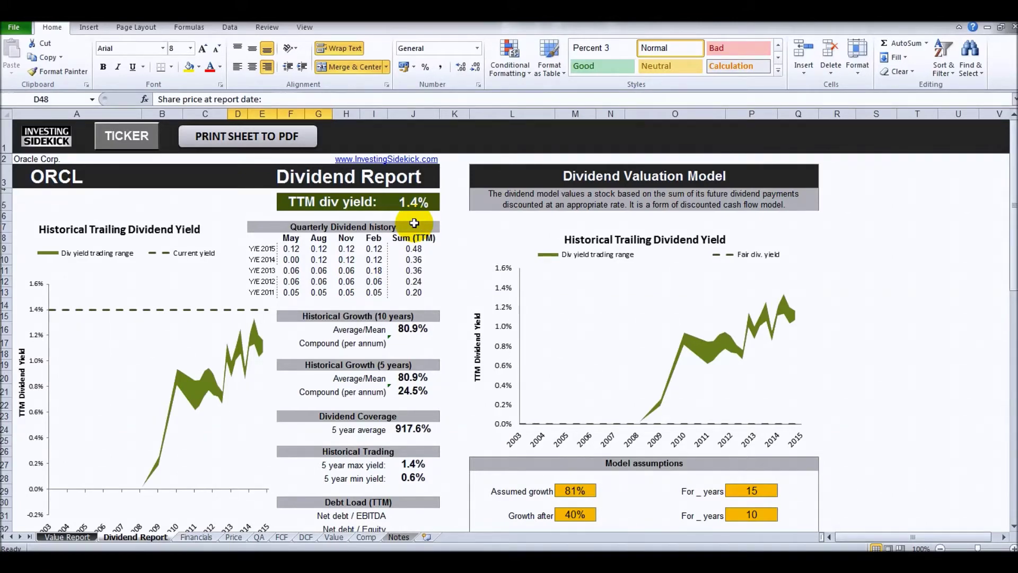
pyautogui.scroll(-1, 414, 222)
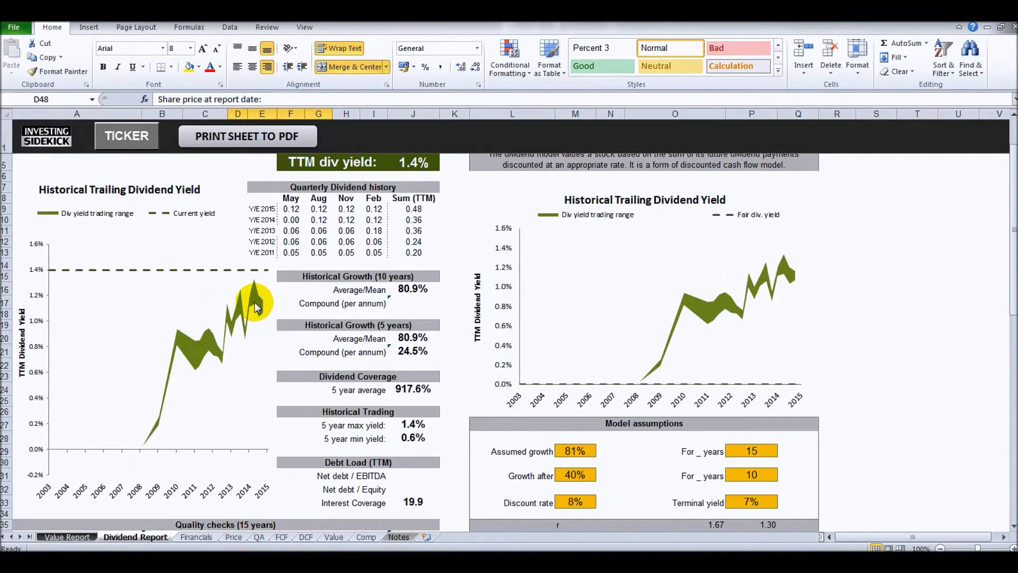
pyautogui.scroll(-1, 254, 301)
pyautogui.scroll(-1, 254, 302)
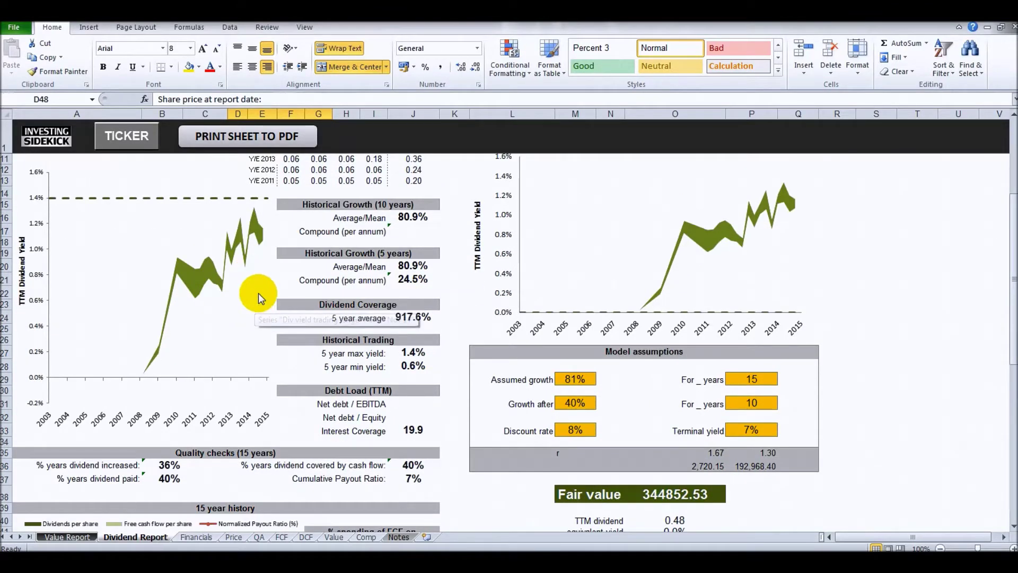
pyautogui.scroll(-1, 259, 292)
pyautogui.scroll(4, 259, 293)
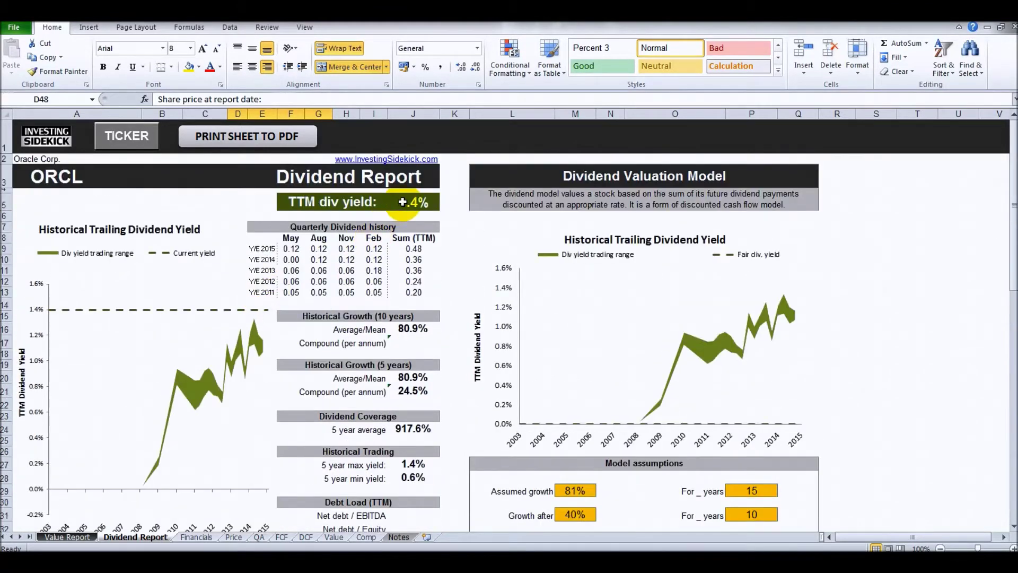
pyautogui.scroll(-2, 270, 297)
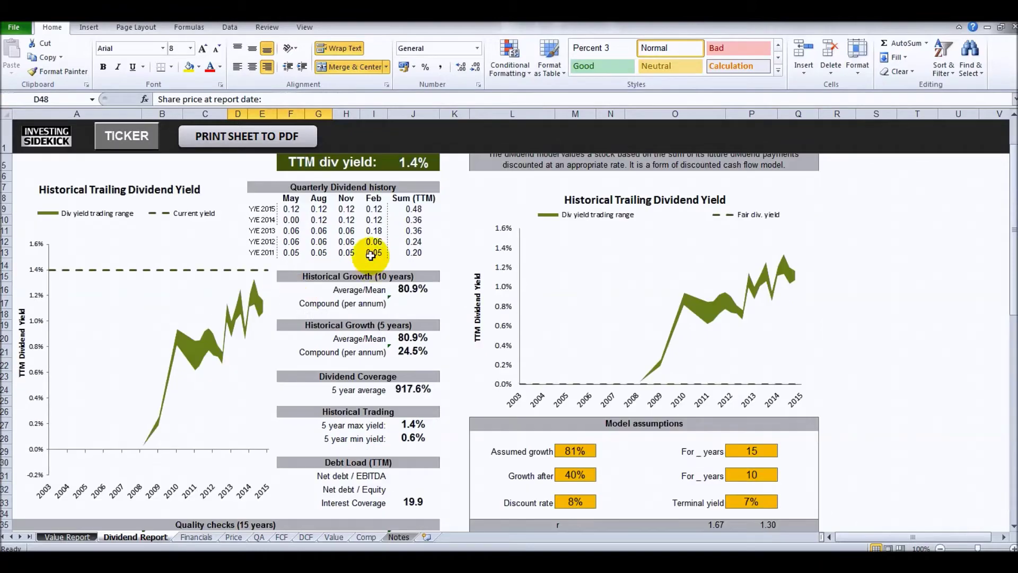
pyautogui.scroll(-7, 428, 258)
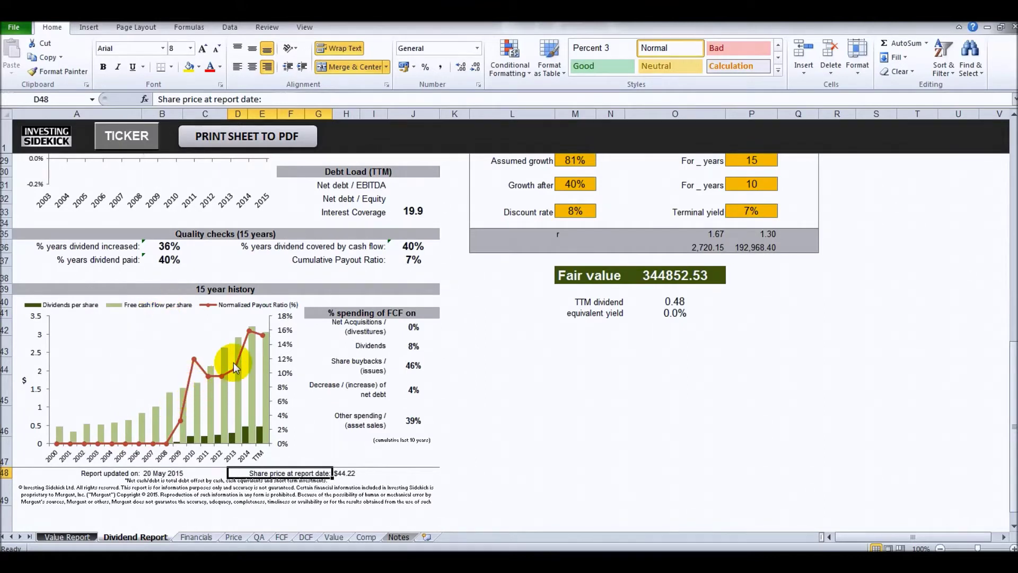
pyautogui.moveTo(237, 344)
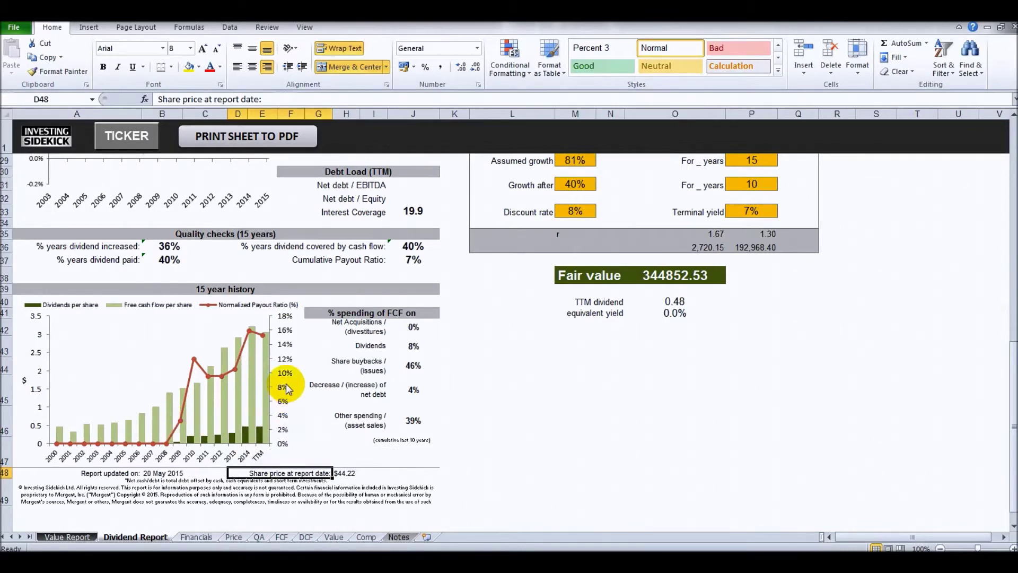
pyautogui.scroll(8, 285, 383)
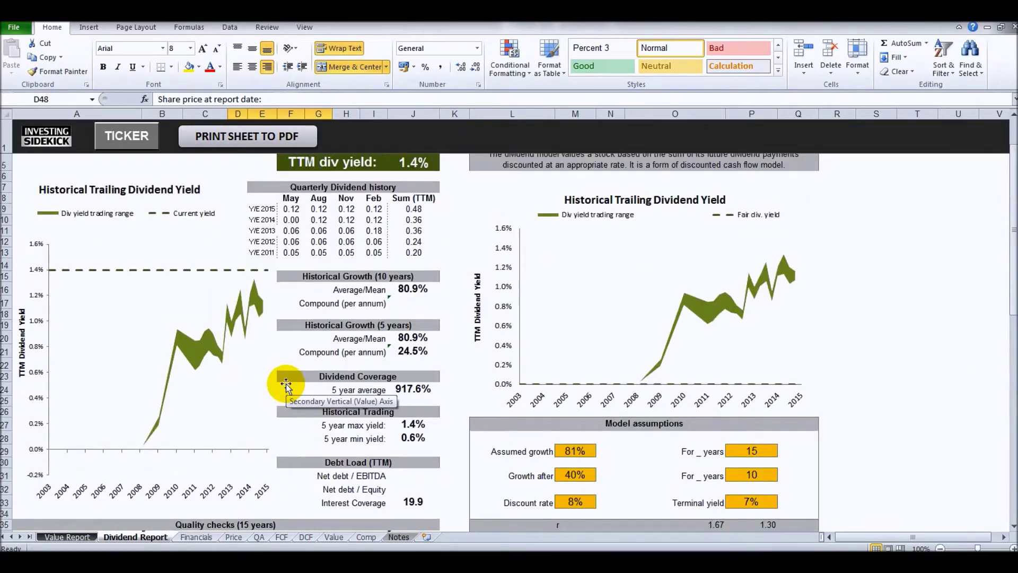
pyautogui.scroll(-7, 257, 318)
pyautogui.scroll(-1, 258, 350)
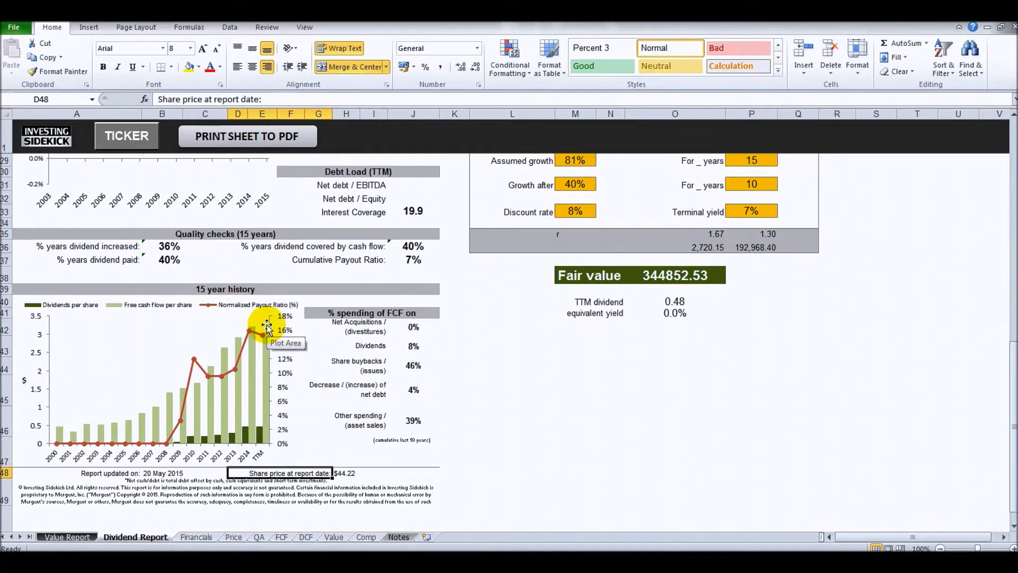
# Inspect the 5 year average dividend coverage in J24, the interest coverage in J33 and the 15 year quality checks.
pyautogui.scroll(6, 267, 327)
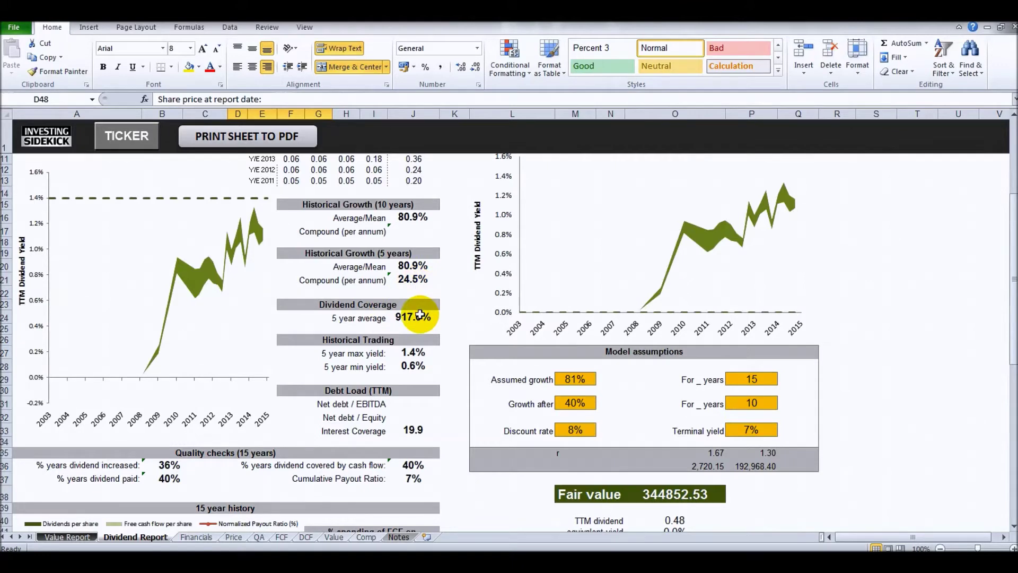
pyautogui.click(420, 315)
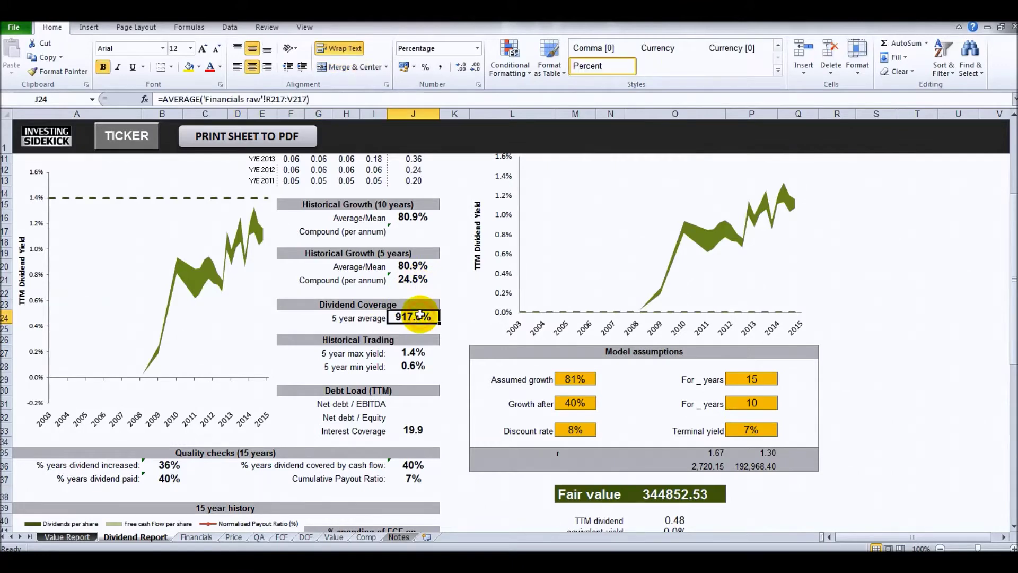
pyautogui.click(406, 428)
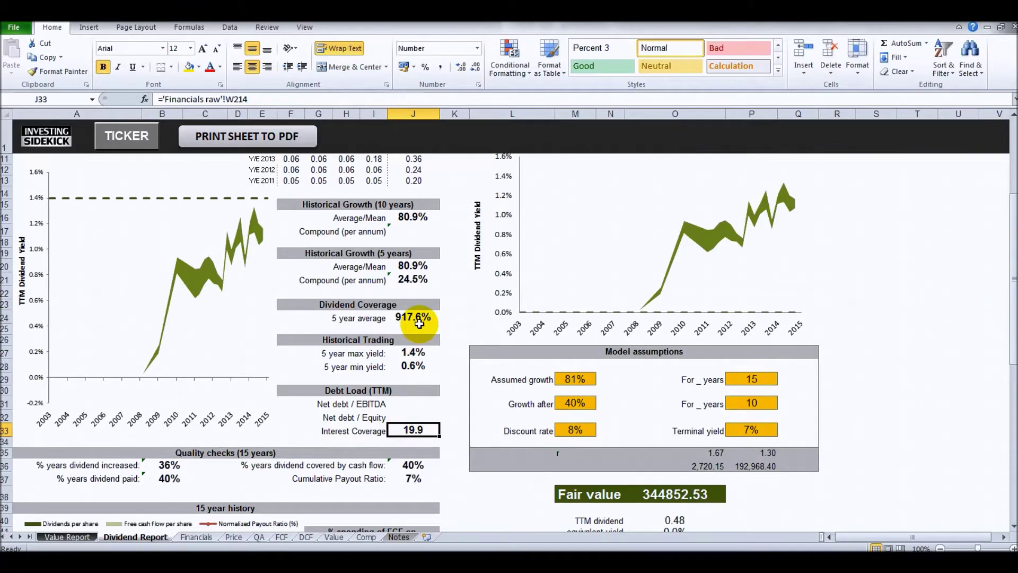
pyautogui.scroll(-2, 419, 324)
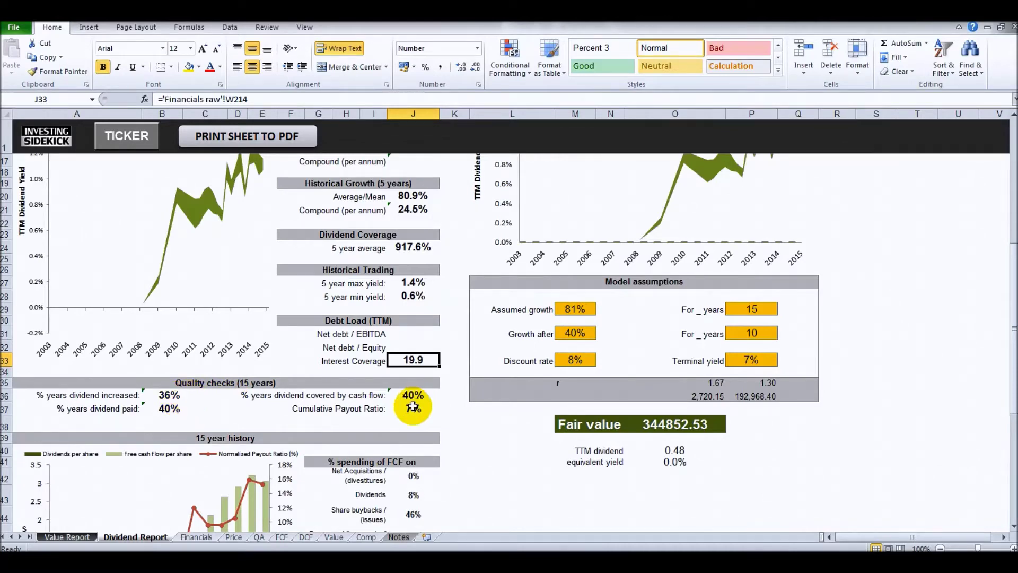
# Review the Dividend Valuation Model's assumptions and inspect the formula behind the Growth after rate in M31.
pyautogui.scroll(5, 345, 315)
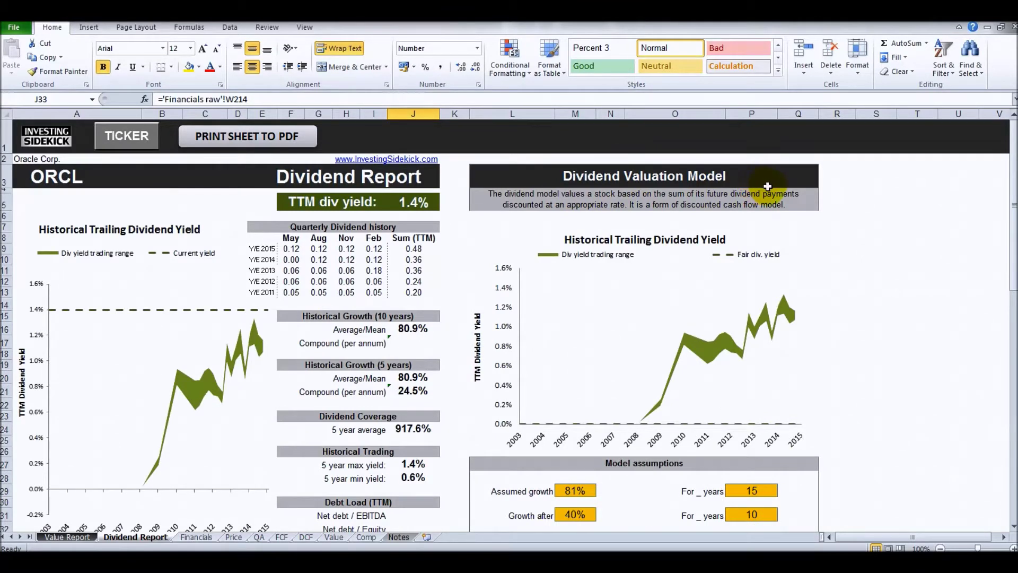
pyautogui.scroll(-4, 767, 186)
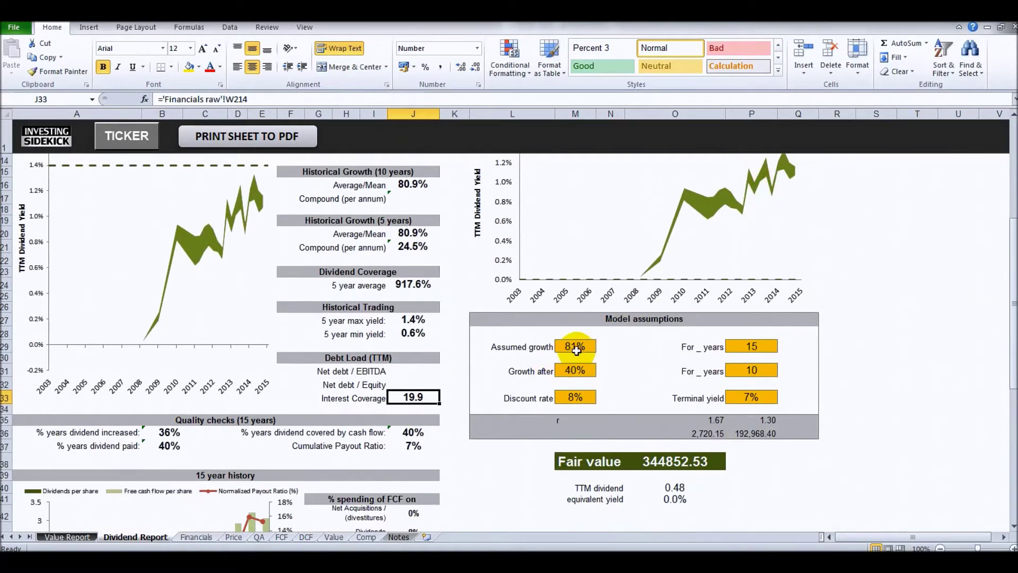
pyautogui.click(575, 370)
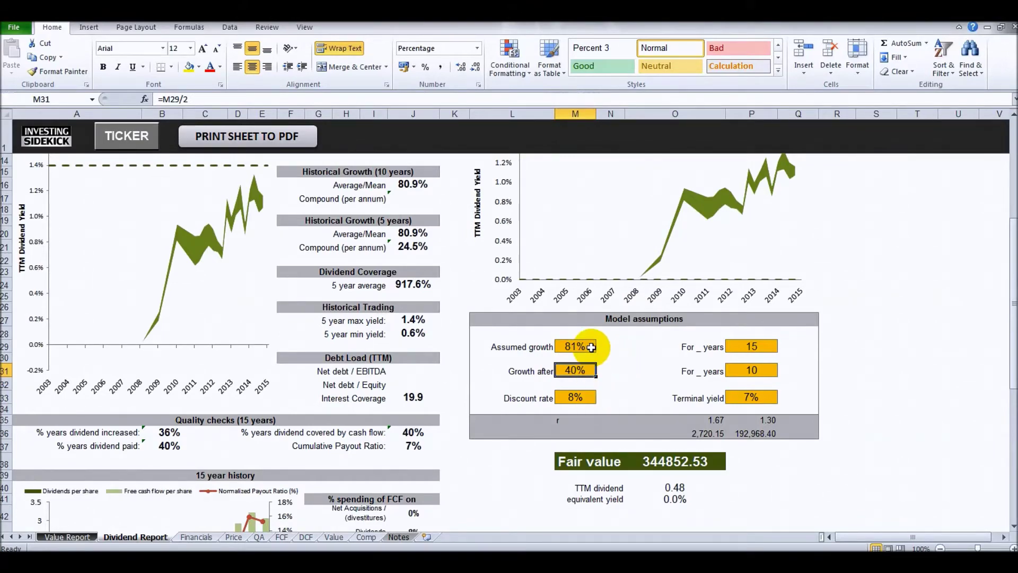
# Review the Dividend Valuation Model's yield chart and assumptions alongside Oracle's quarterly dividend history and historical growth.
pyautogui.scroll(-2, 575, 395)
pyautogui.scroll(6, 646, 335)
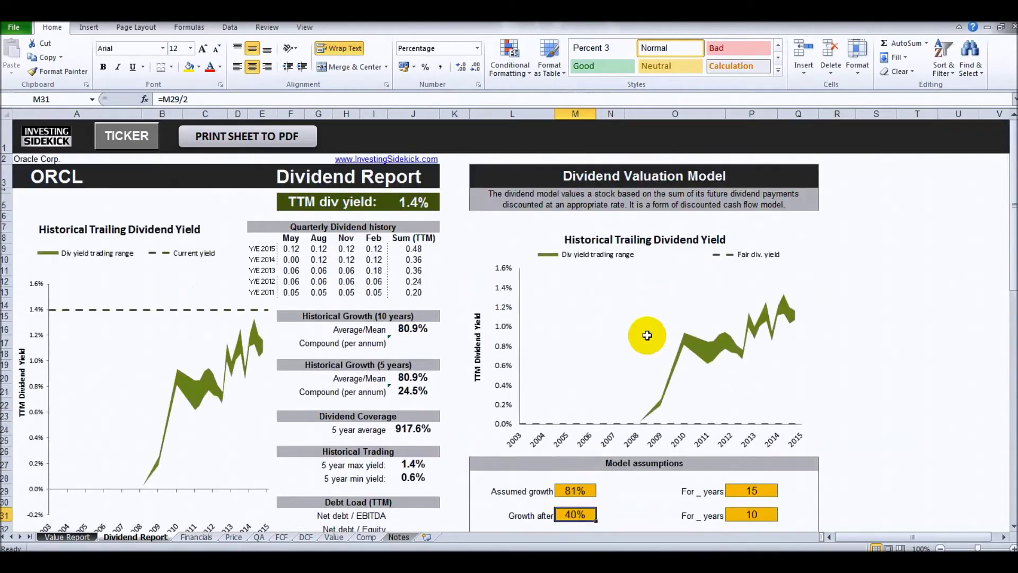
pyautogui.scroll(-1, 424, 259)
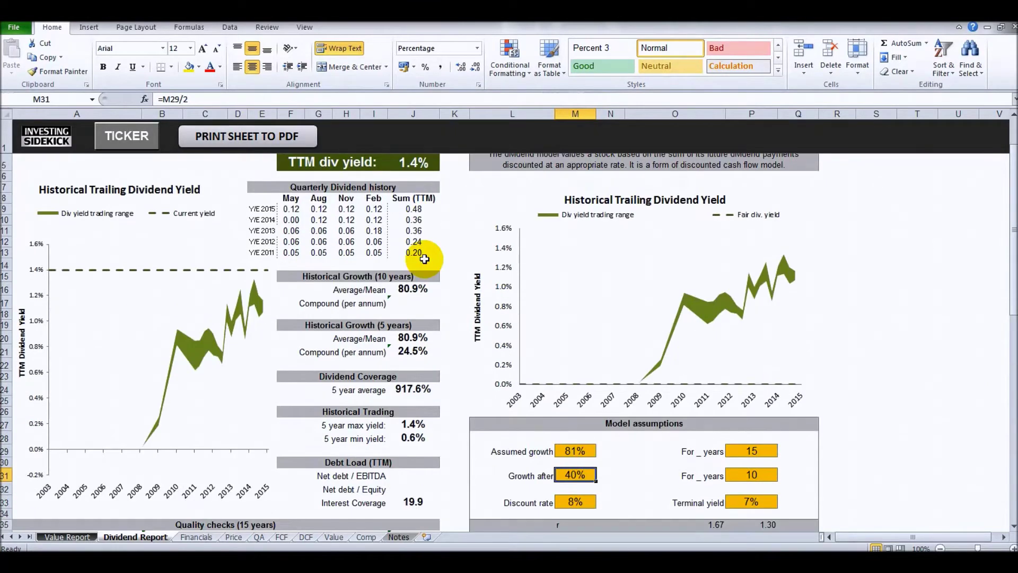
pyautogui.scroll(1, 424, 259)
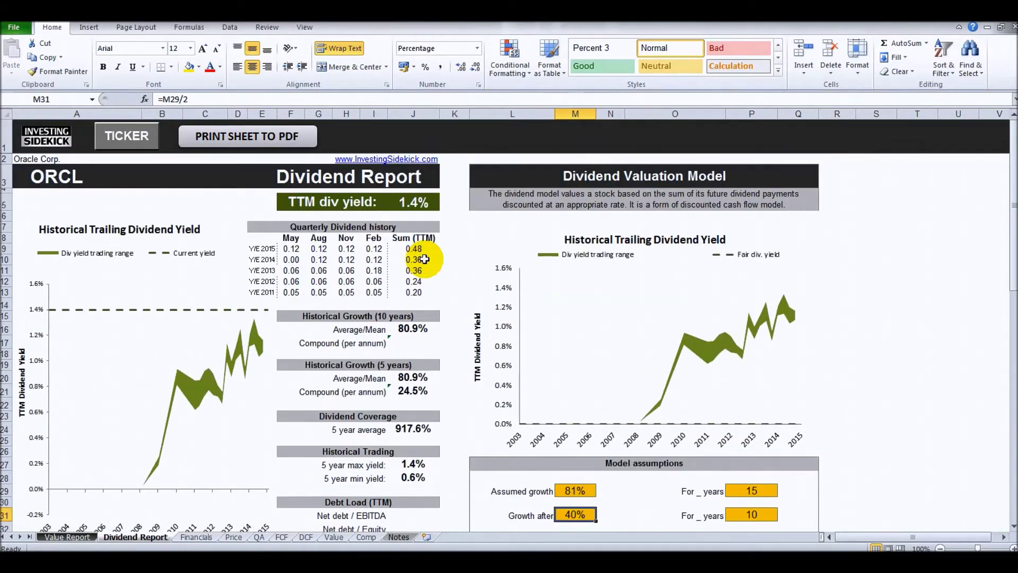
# Open the Financials sheet and view Oracle's annual income statement from the TTM column back to May-95.
pyautogui.click(196, 537)
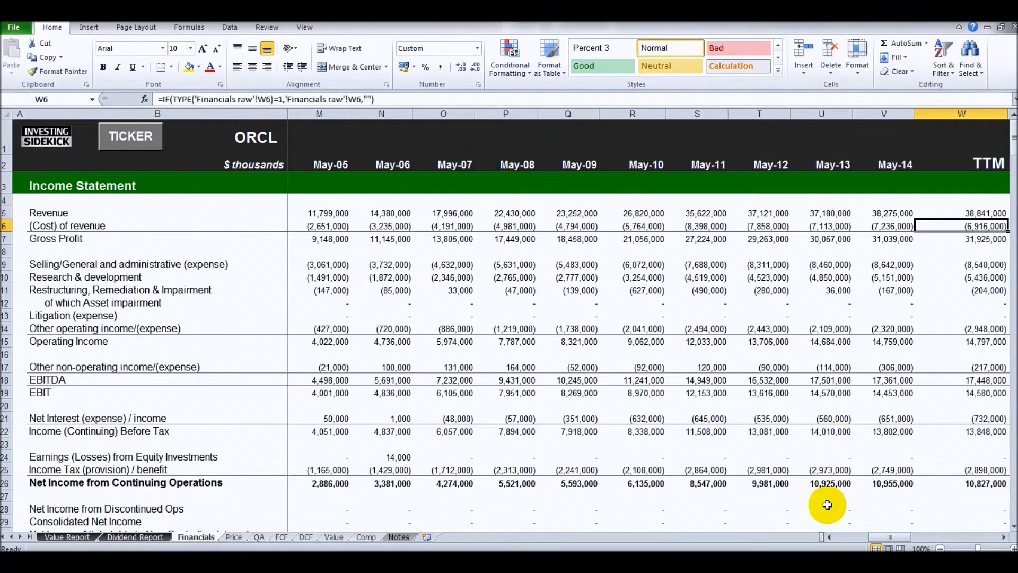
pyautogui.click(860, 538)
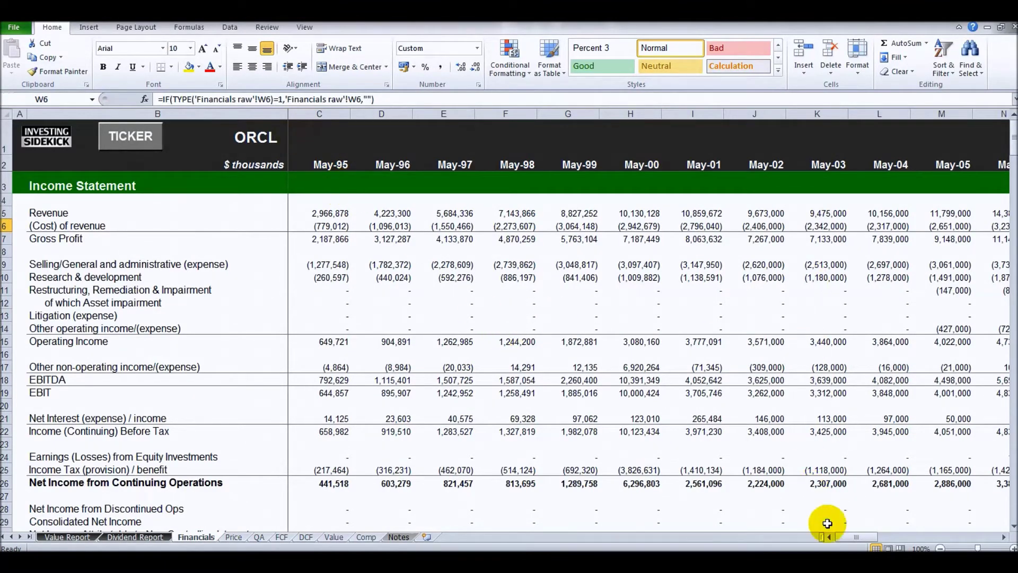
pyautogui.moveTo(860, 539)
pyautogui.mouseDown()
pyautogui.moveTo(975, 528)
pyautogui.moveTo(848, 536)
pyautogui.mouseUp()
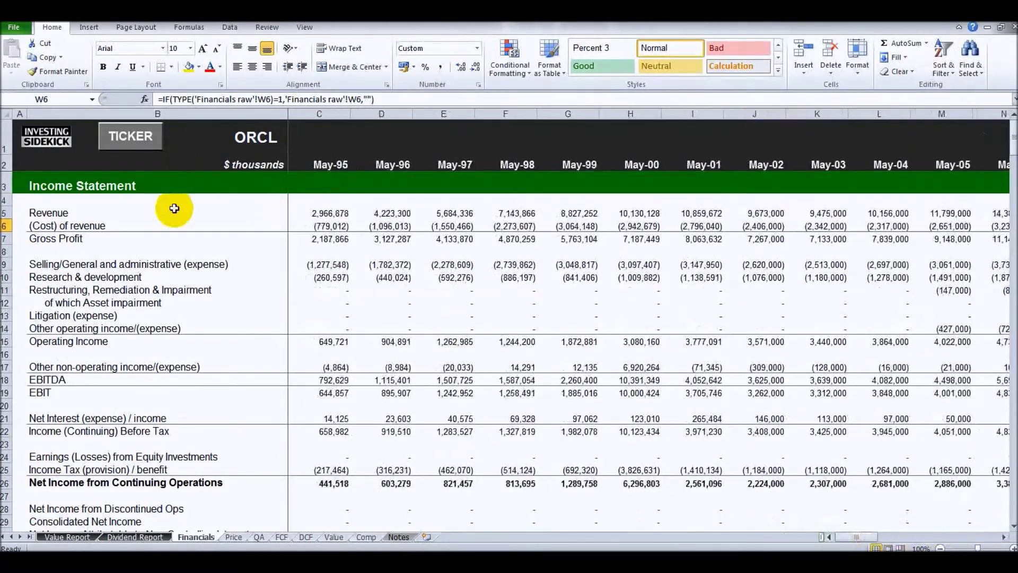
# Examine the annual balance sheet, cash flow statement, per share values and derived measures down to the Trailing 12 month measures.
pyautogui.scroll(-10, 250, 290)
pyautogui.scroll(-20, 253, 292)
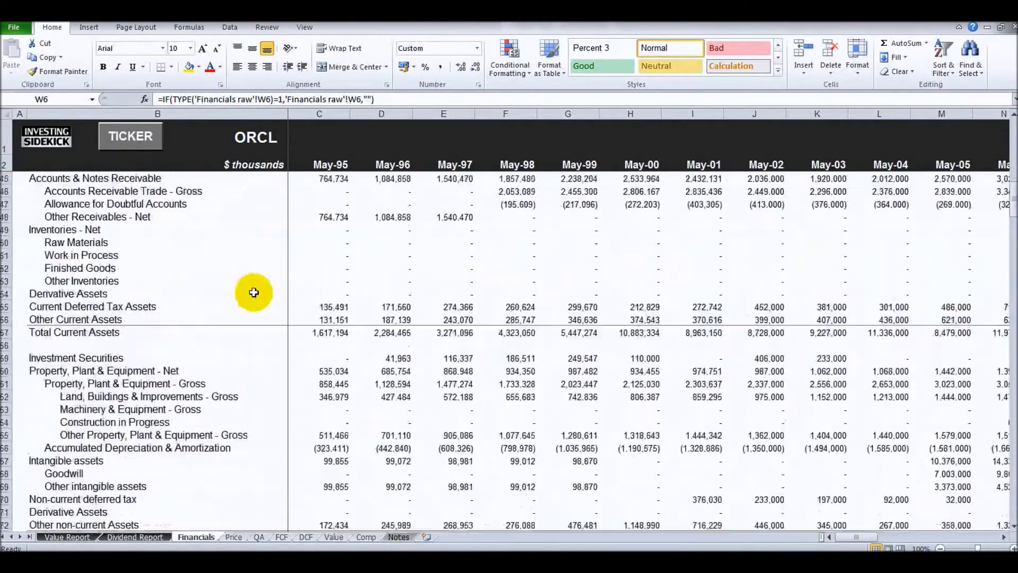
pyautogui.scroll(-17, 253, 292)
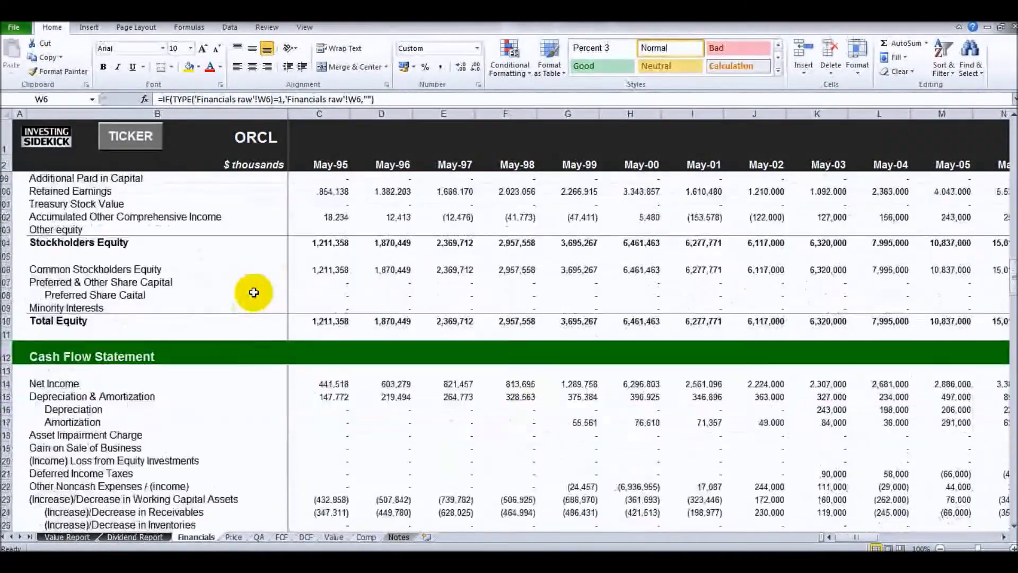
pyautogui.scroll(-3, 254, 293)
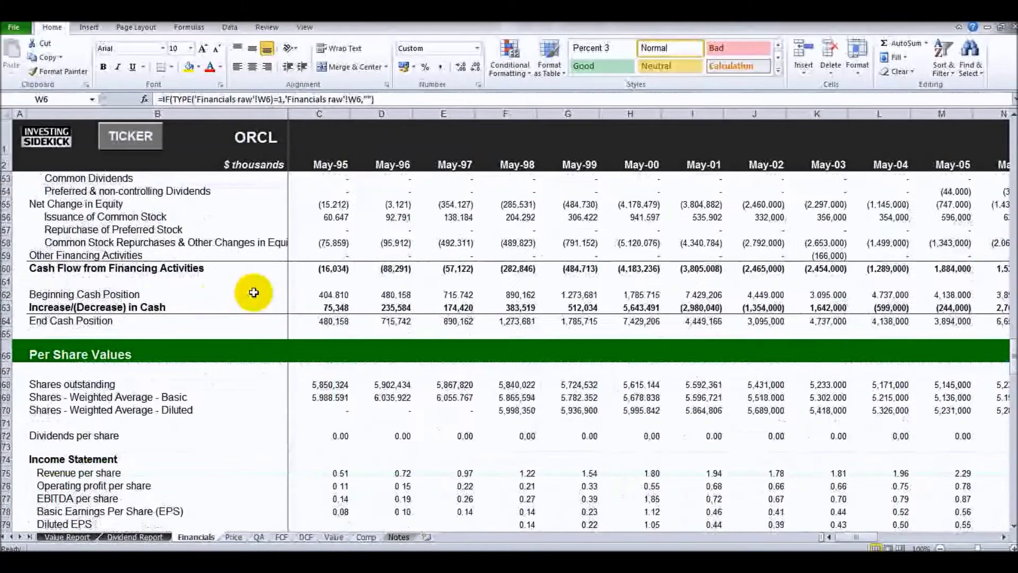
pyautogui.scroll(-6, 254, 399)
pyautogui.scroll(-18, 243, 403)
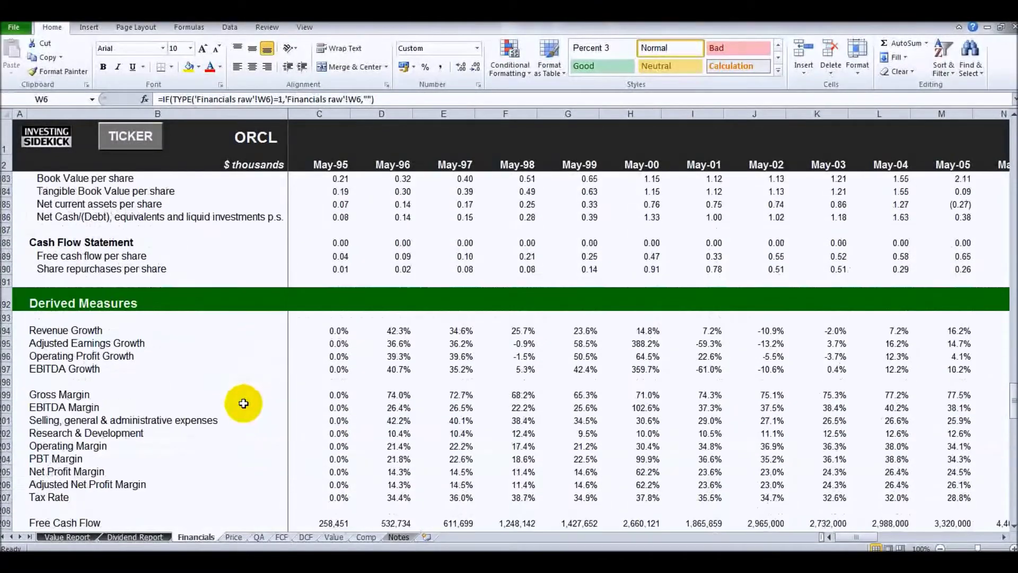
pyautogui.scroll(-6, 242, 381)
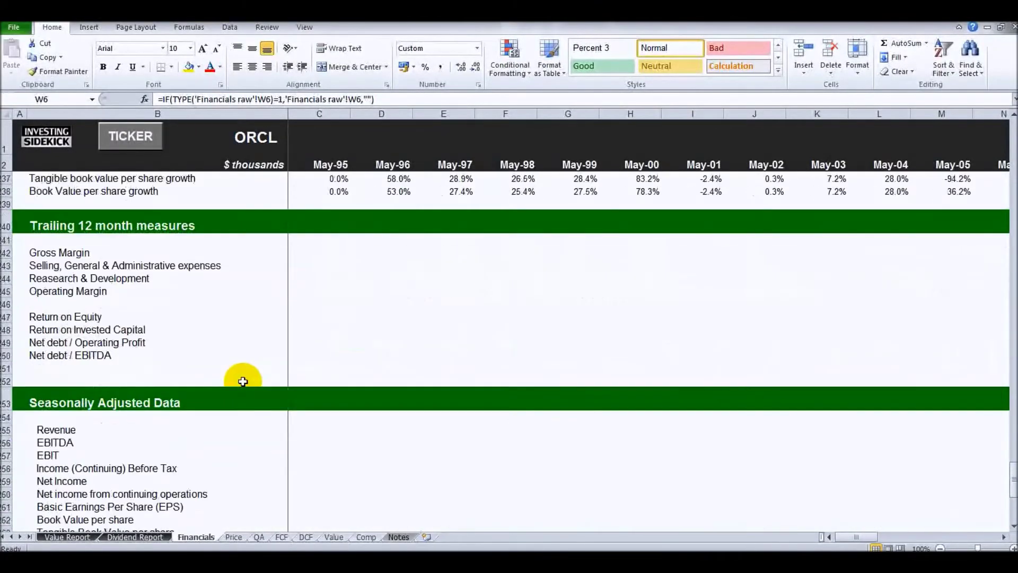
# Examine the quarterly Seasonally Adjusted Data and Share price information, and return to the start of the annual Income Statement.
pyautogui.moveTo(854, 537); pyautogui.dragTo(931, 534)
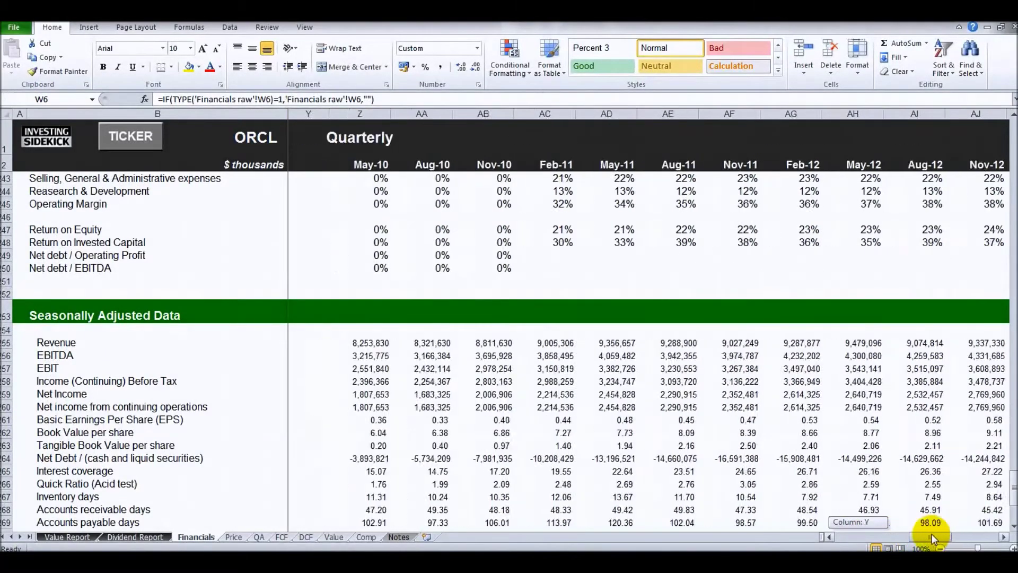
pyautogui.scroll(-2, 572, 395)
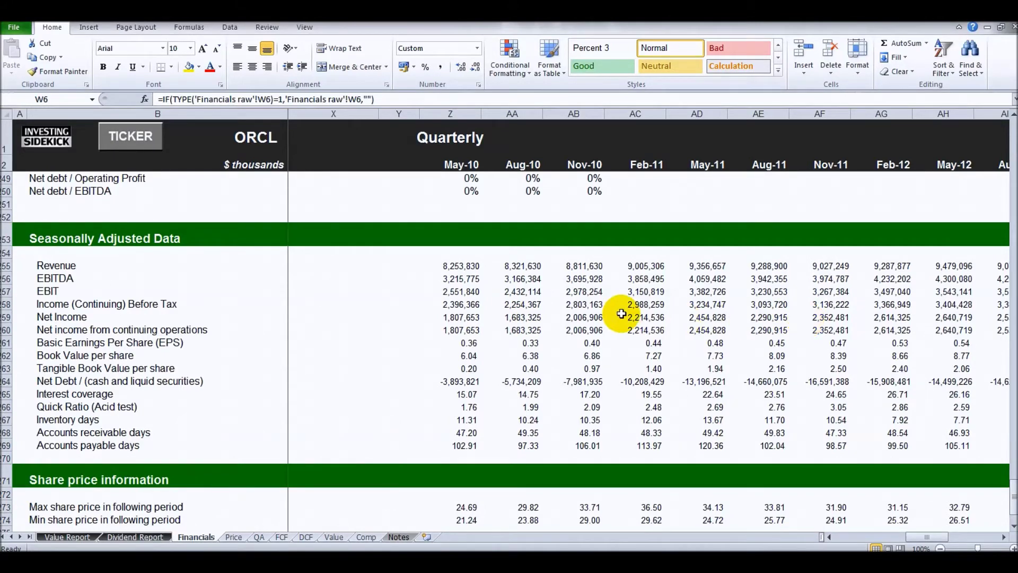
pyautogui.scroll(-2, 742, 305)
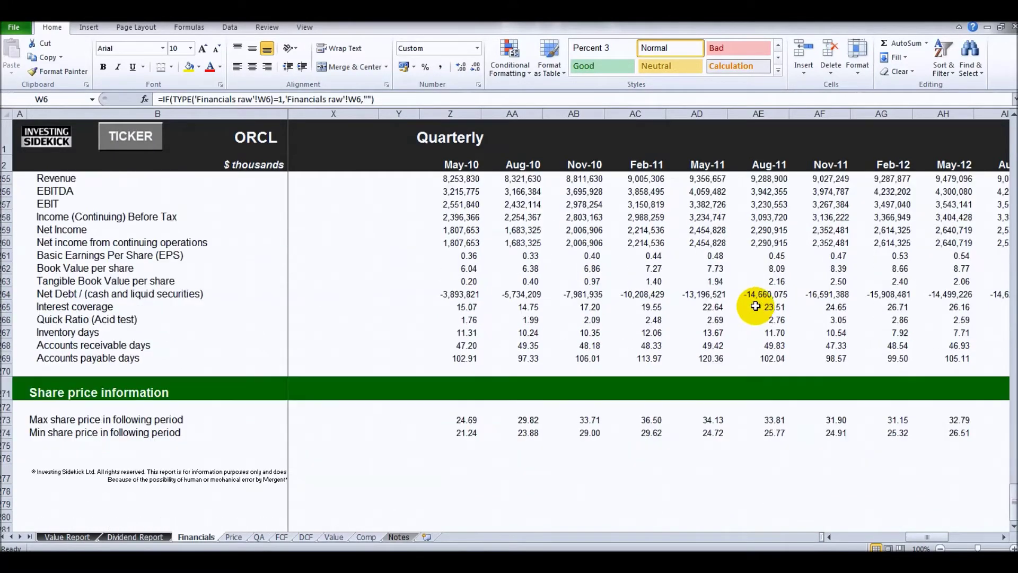
pyautogui.click(864, 540)
pyautogui.moveTo(871, 538)
pyautogui.mouseDown()
pyautogui.moveTo(950, 532)
pyautogui.moveTo(864, 534)
pyautogui.mouseUp()
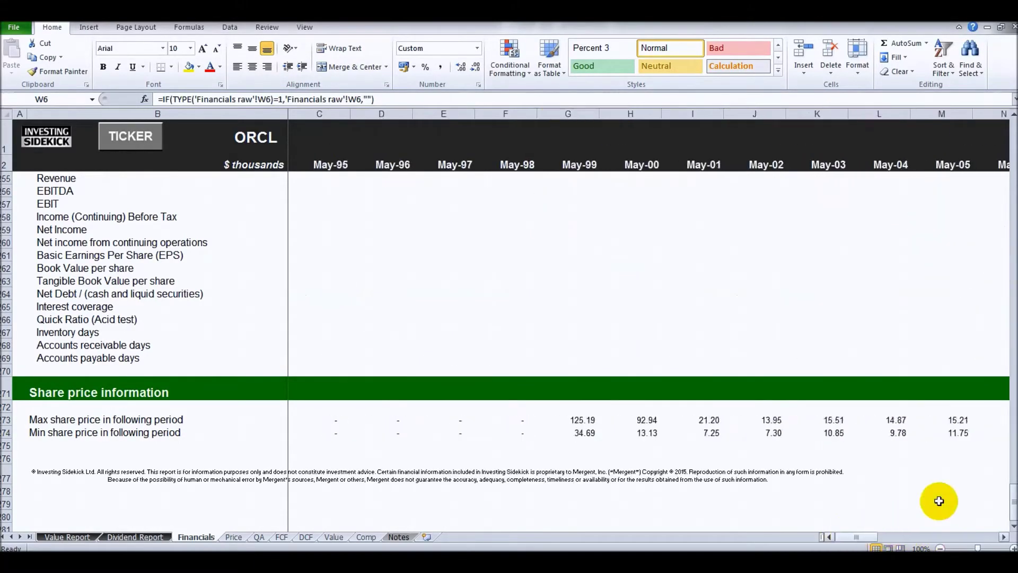
pyautogui.moveTo(1014, 498); pyautogui.dragTo(1013, 139)
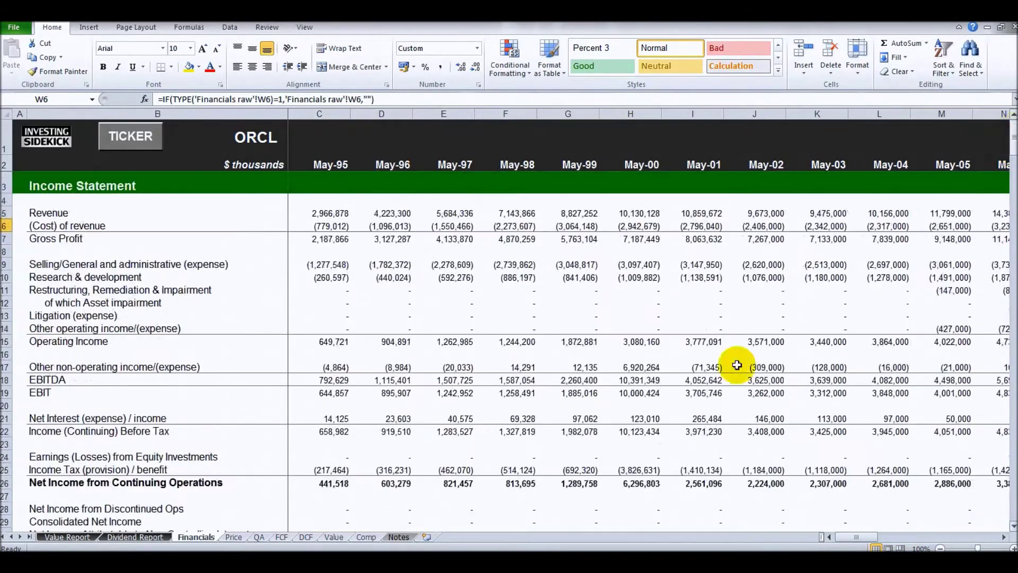
# Open the Price sheet and examine the 15 year price chart, 52 week range and daily price data.
pyautogui.click(233, 537)
pyautogui.scroll(-3, 598, 302)
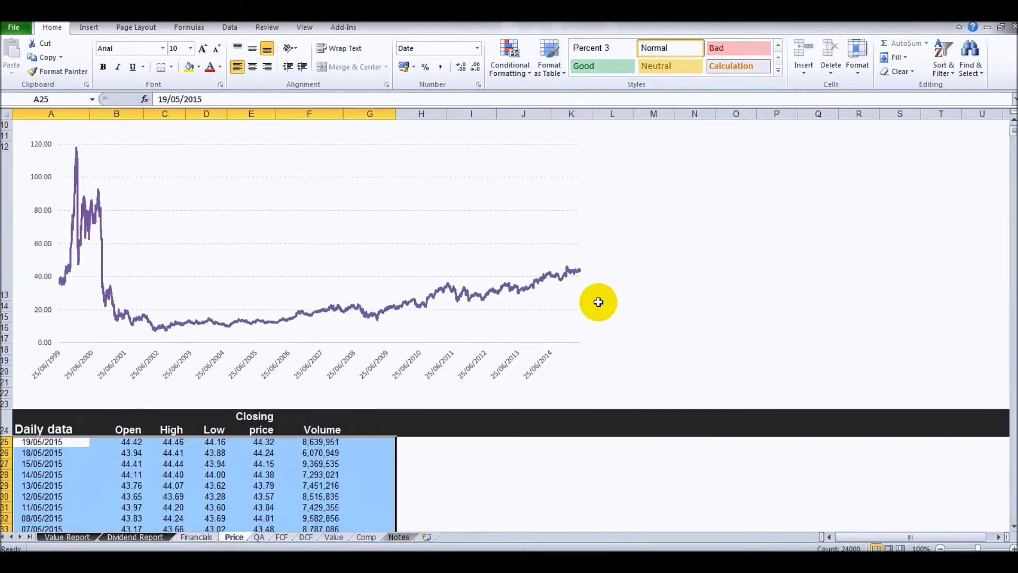
pyautogui.scroll(3, 598, 301)
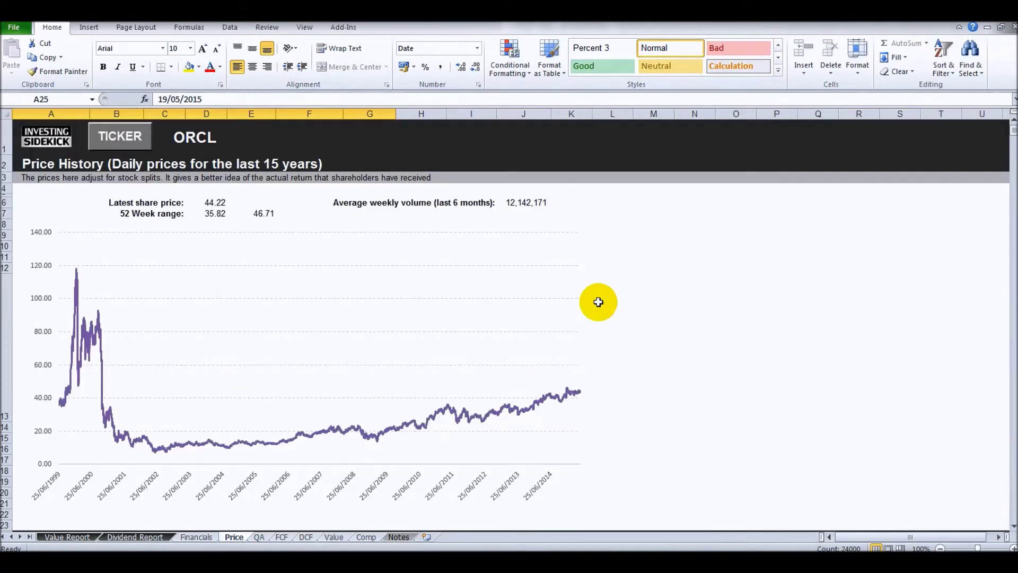
pyautogui.scroll(-7, 598, 302)
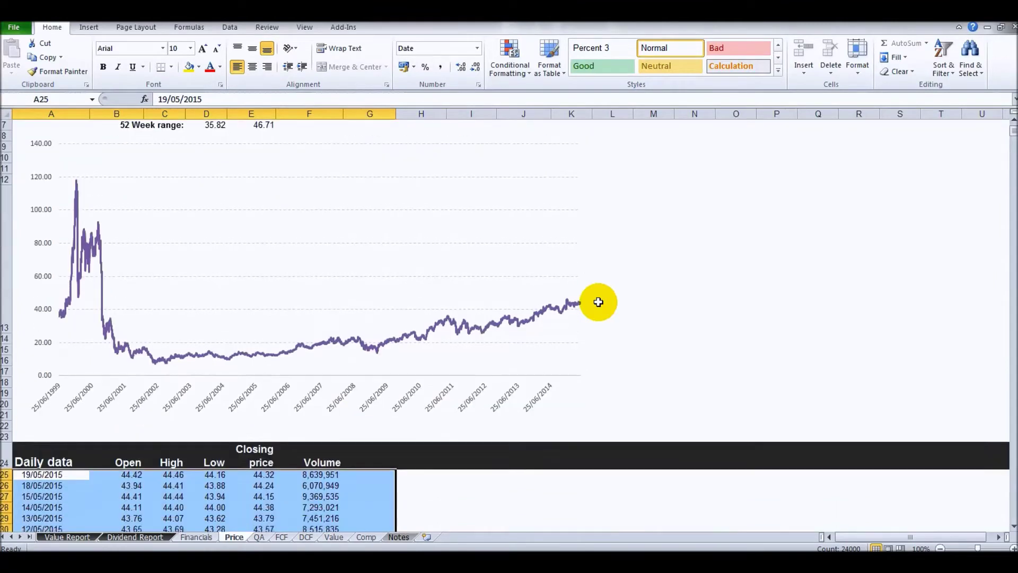
pyautogui.scroll(7, 598, 302)
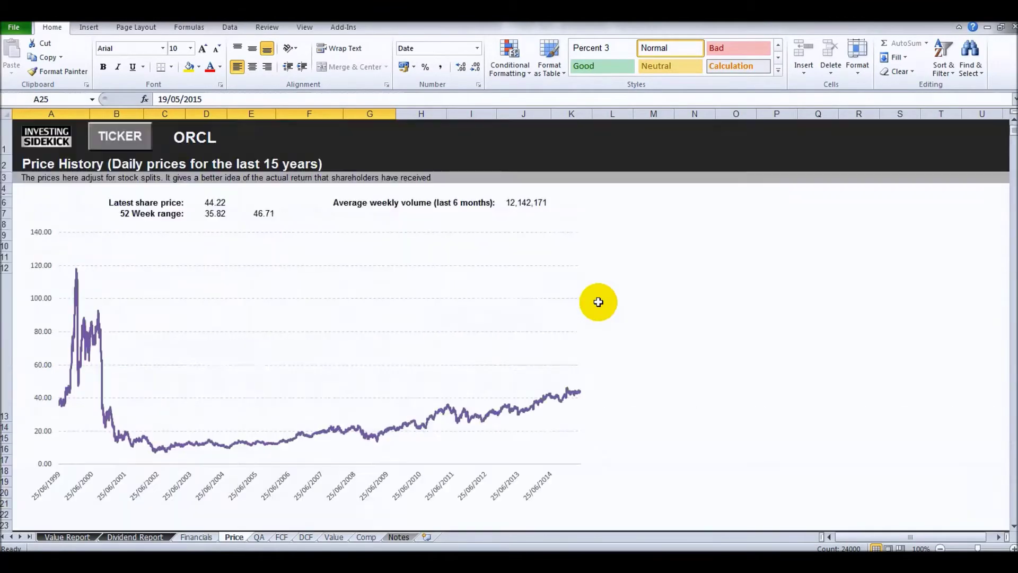
# Compare the QA sheet's quick ratio, inventory days and receivable days chart with its counterpart on the Value Report sheet.
pyautogui.click(258, 537)
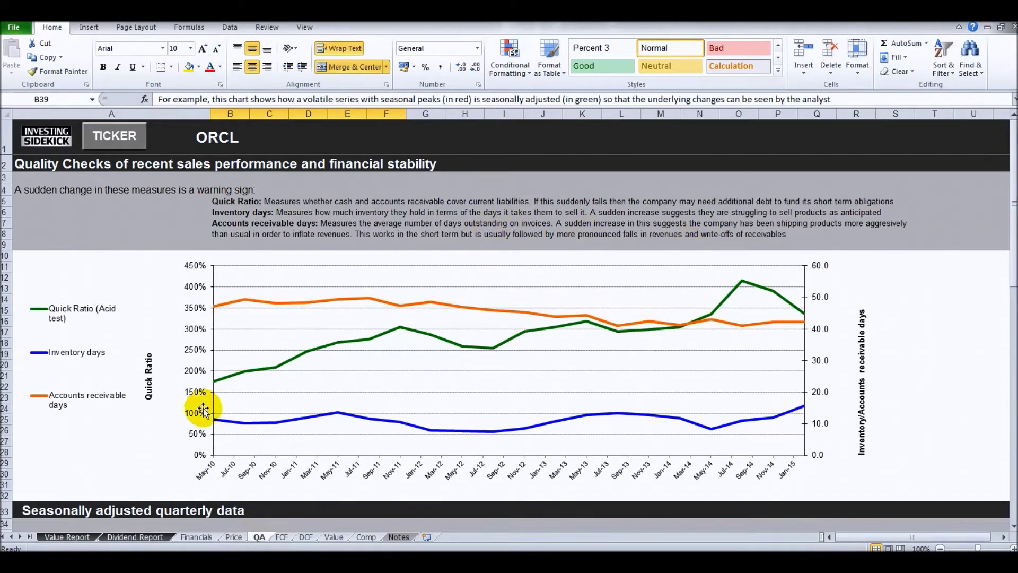
pyautogui.click(71, 537)
pyautogui.scroll(-6, 859, 350)
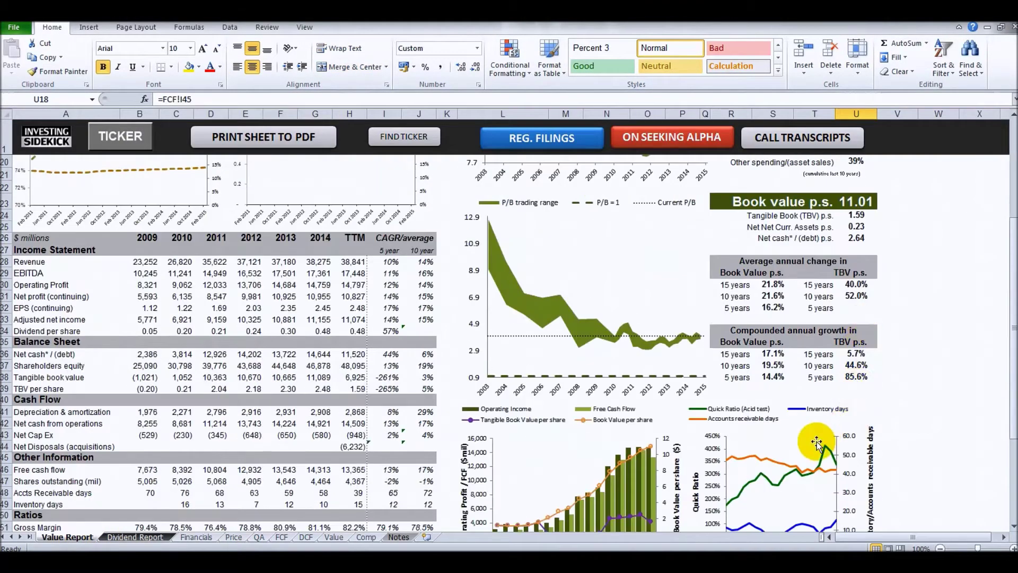
pyautogui.click(259, 538)
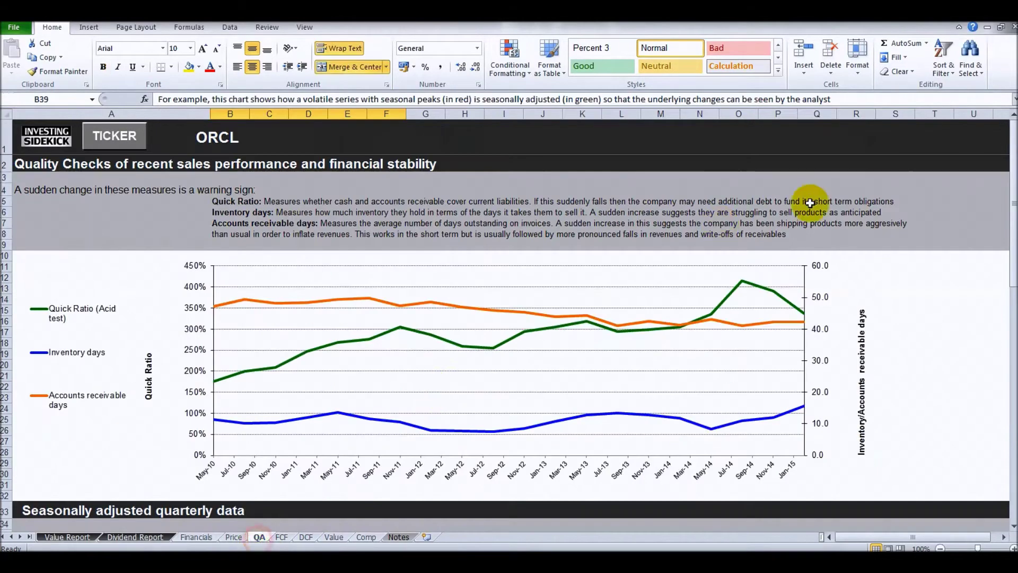
pyautogui.scroll(-1, 836, 265)
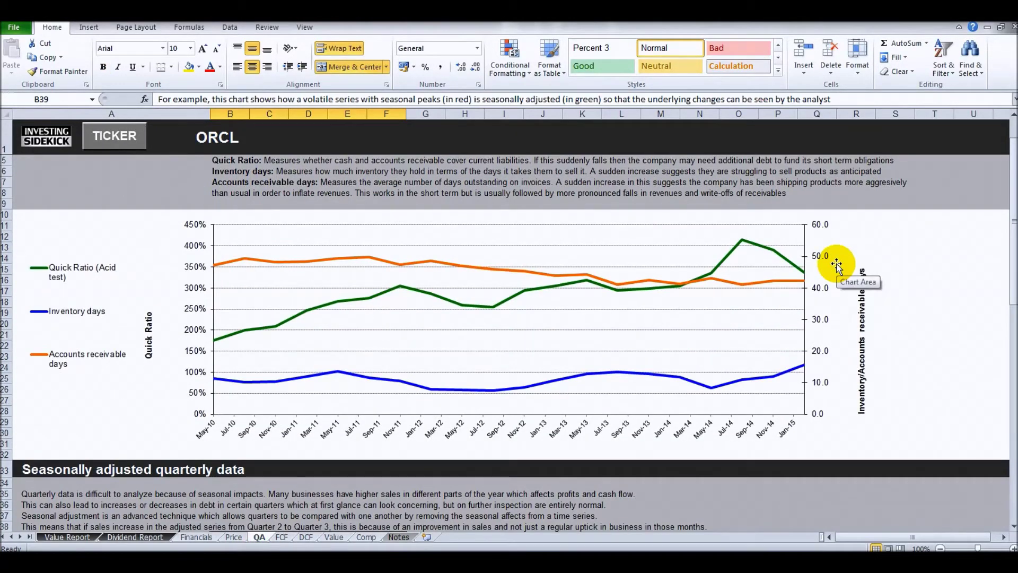
pyautogui.scroll(1, 837, 266)
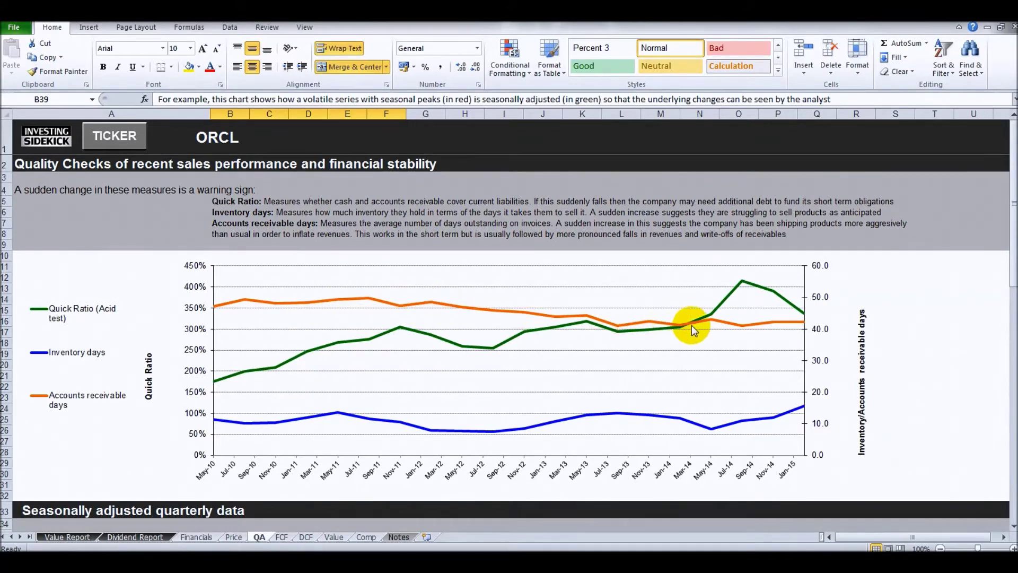
pyautogui.moveTo(788, 320)
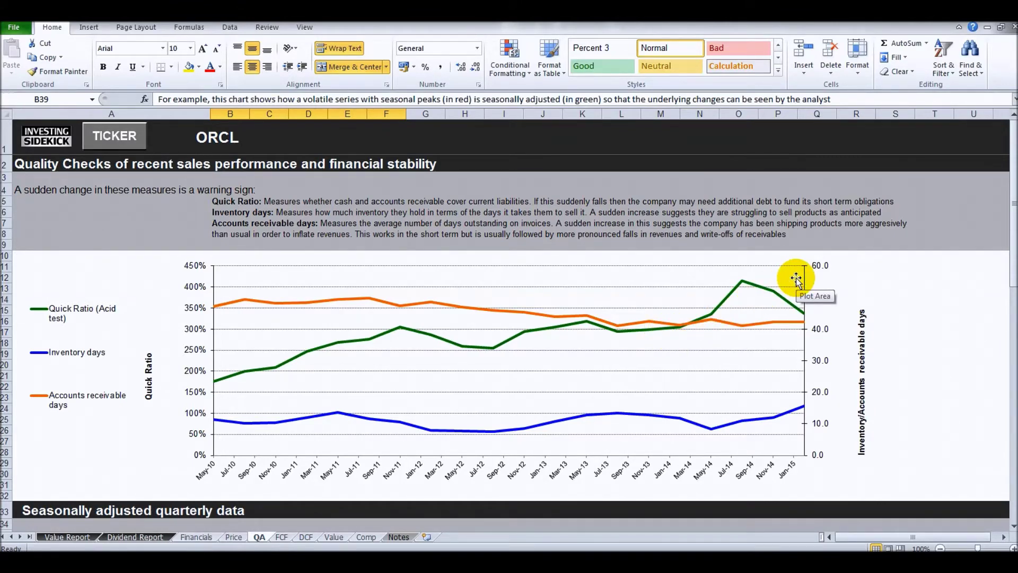
# Read the QA sheet's seasonal adjustment explanation and examine the seasonally adjusted quarterly figures from May-10 to Feb-15.
pyautogui.scroll(-3, 797, 278)
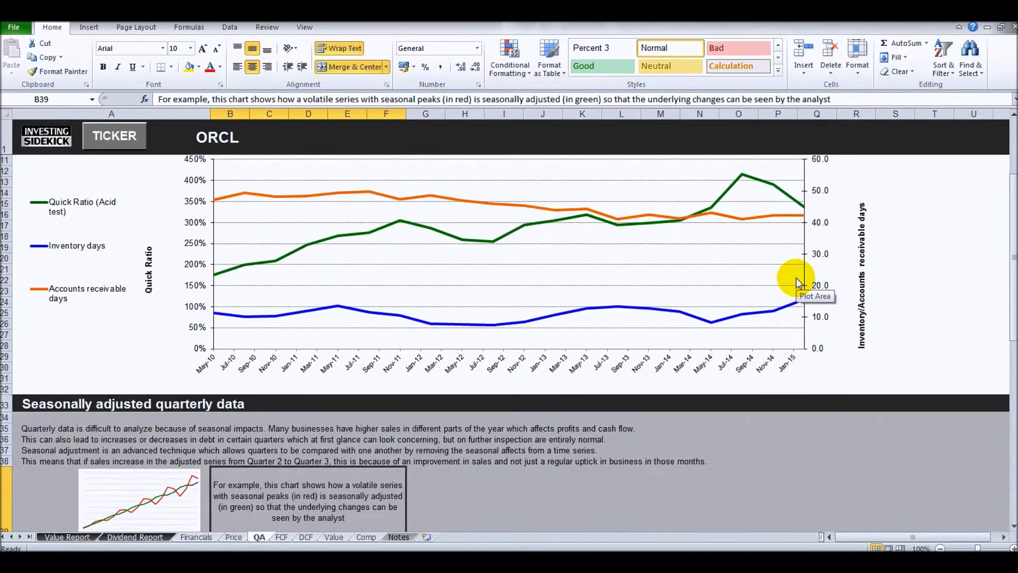
pyautogui.scroll(-5, 796, 278)
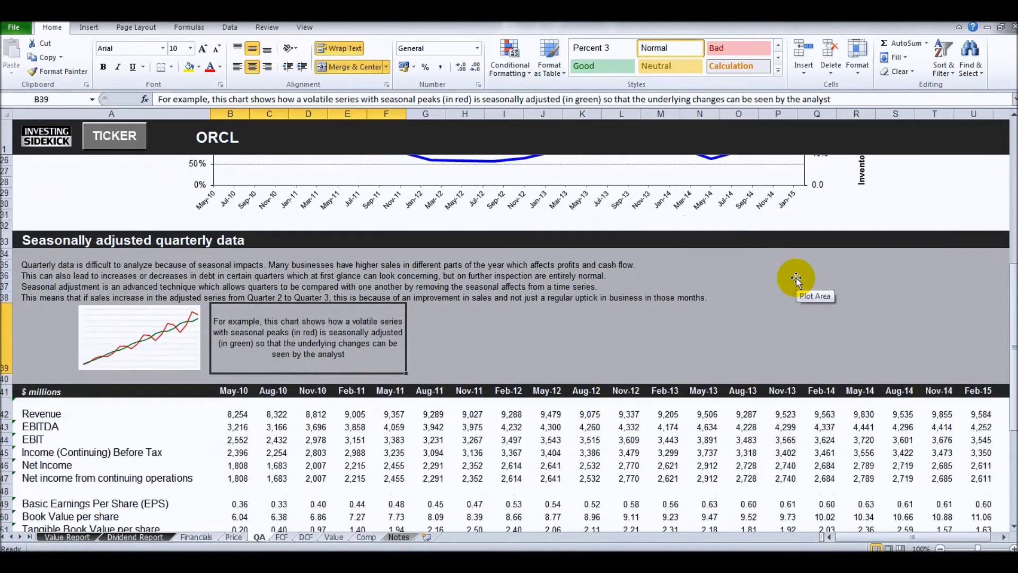
pyautogui.scroll(-4, 796, 278)
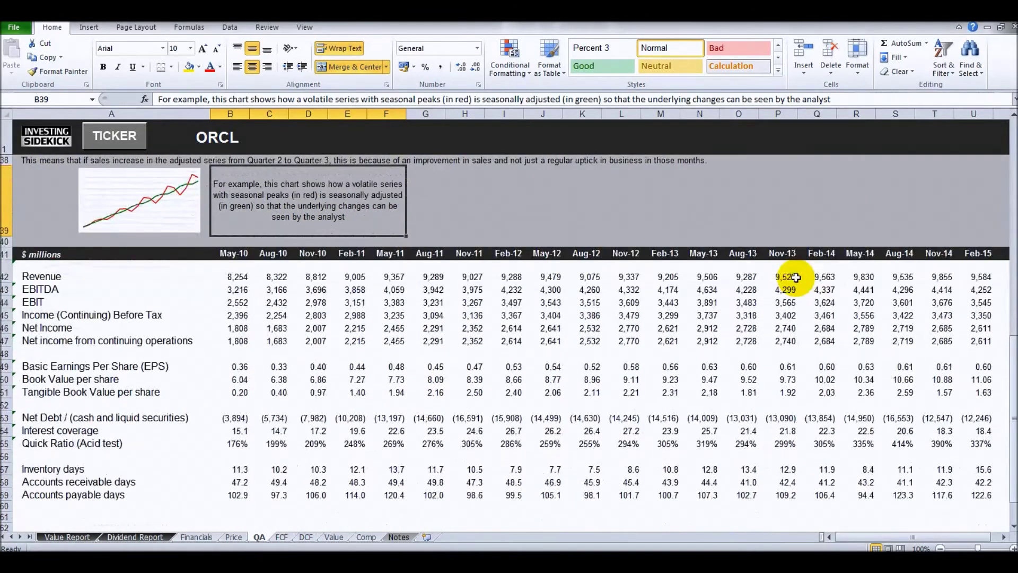
pyautogui.scroll(-1, 796, 277)
pyautogui.scroll(13, 796, 276)
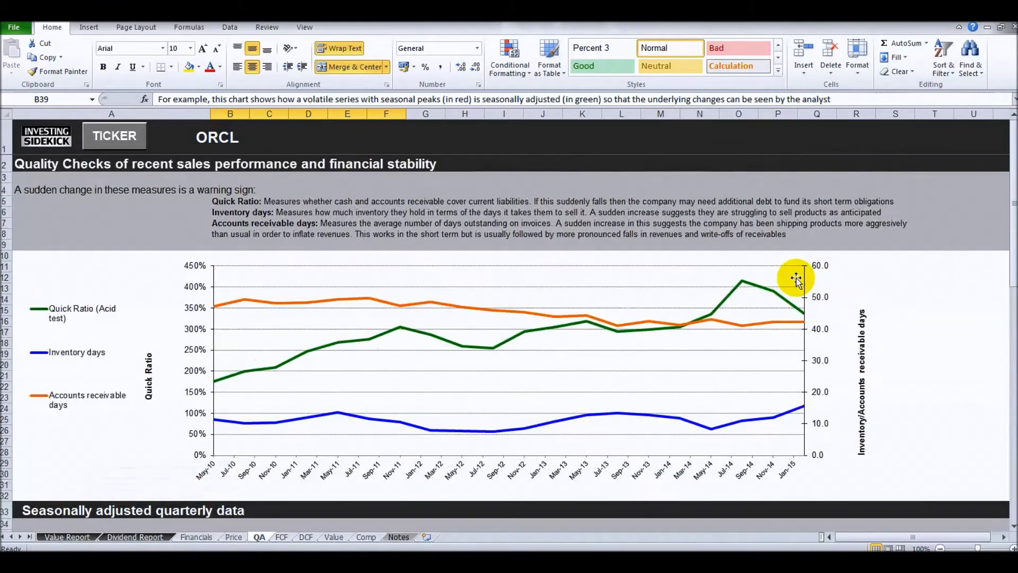
# Open the FCF sheet and examine the net income to free cash flow reconciliation and the 10 year free cash flow spending chart.
pyautogui.click(282, 537)
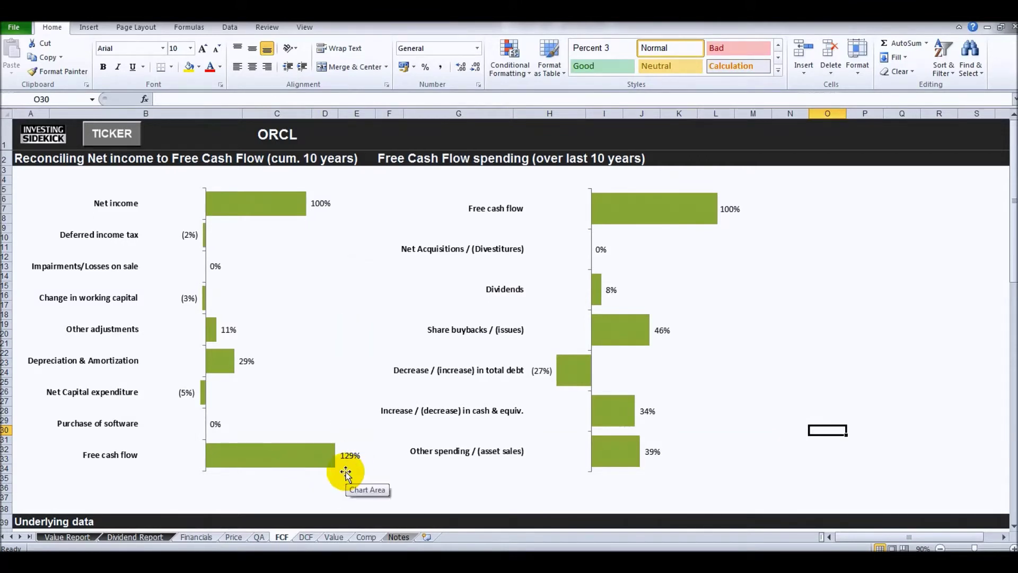
pyautogui.moveTo(279, 208)
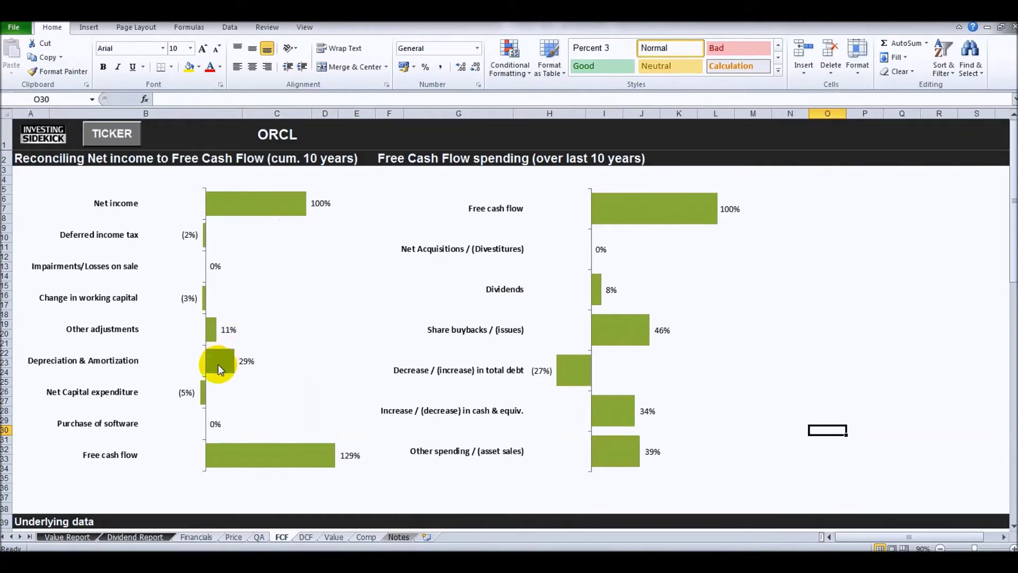
pyautogui.moveTo(220, 368)
pyautogui.moveTo(648, 217)
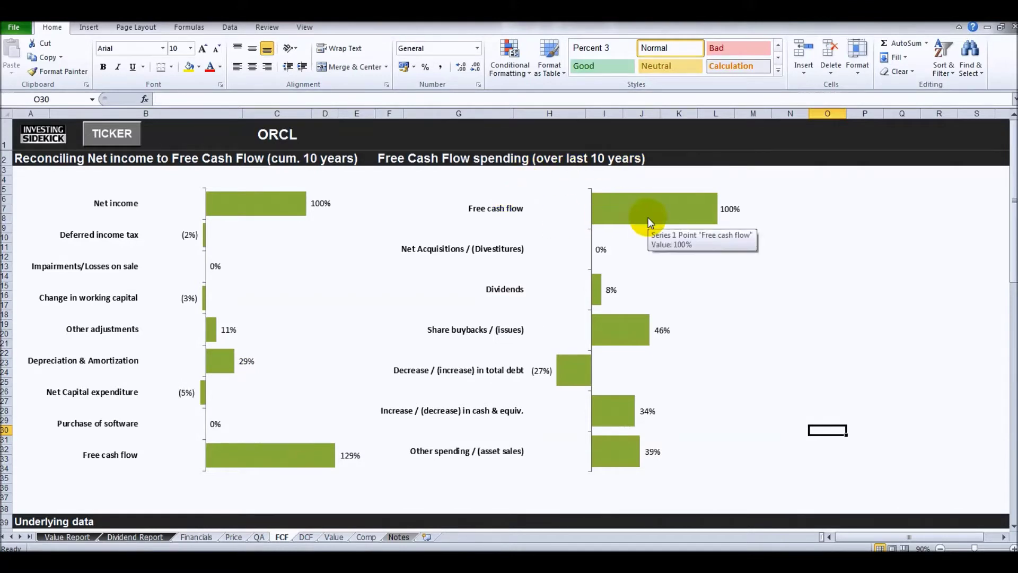
pyautogui.moveTo(636, 335)
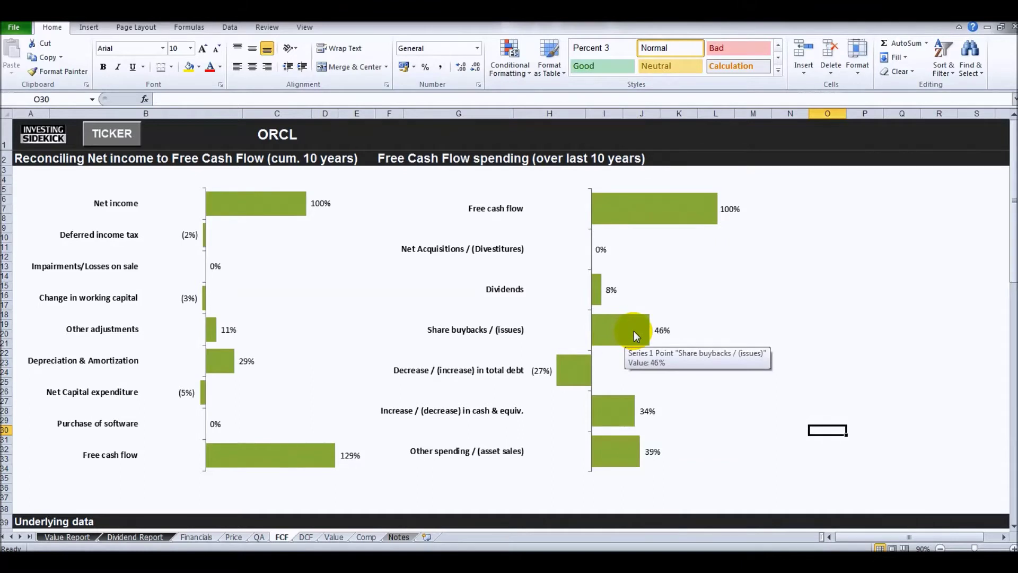
pyautogui.moveTo(592, 377)
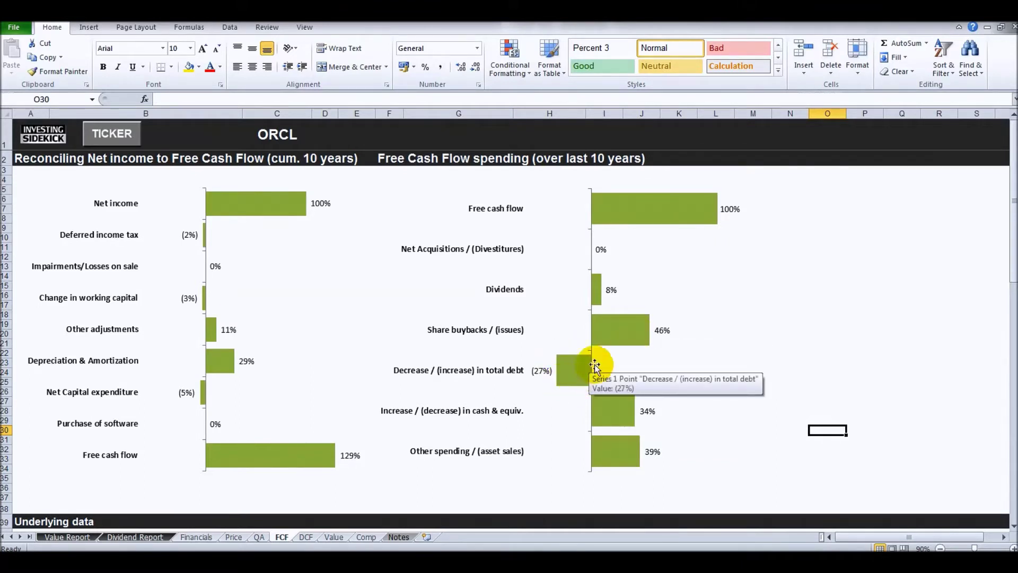
# Examine the debt, cash and other spending bars in the free cash flow spending chart, and open the DCF sheet.
pyautogui.moveTo(628, 414)
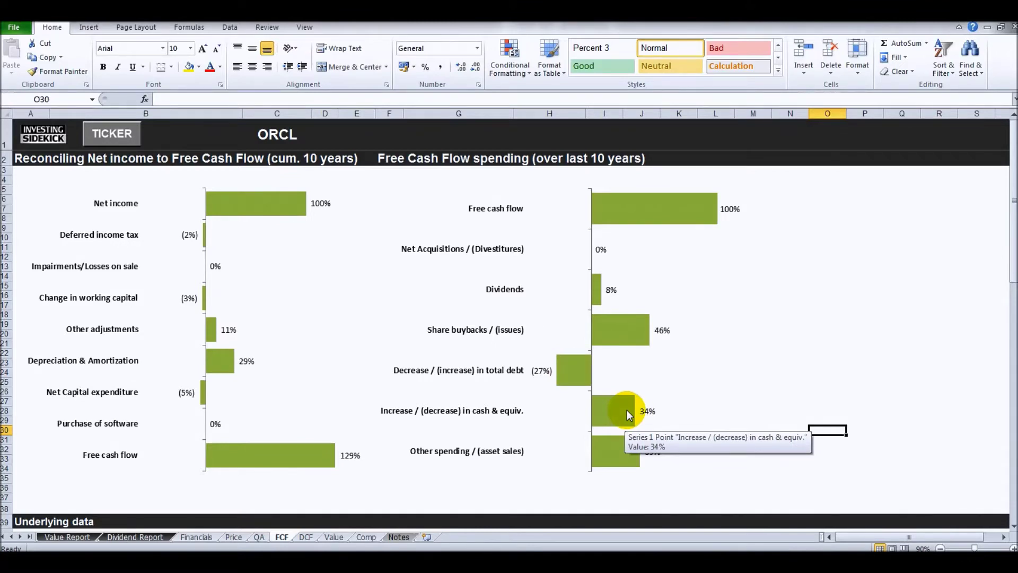
pyautogui.scroll(-2, 708, 395)
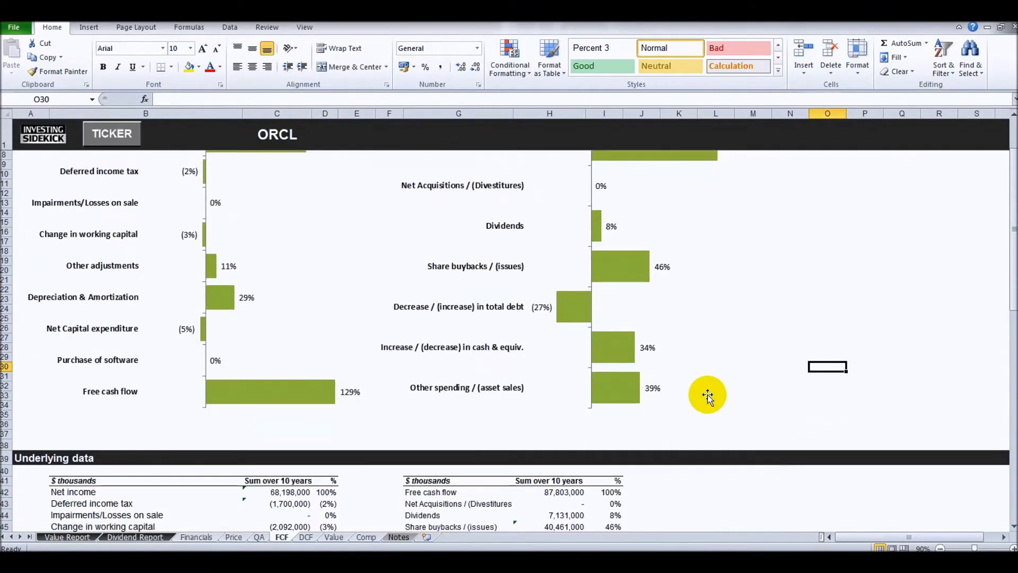
pyautogui.scroll(2, 708, 395)
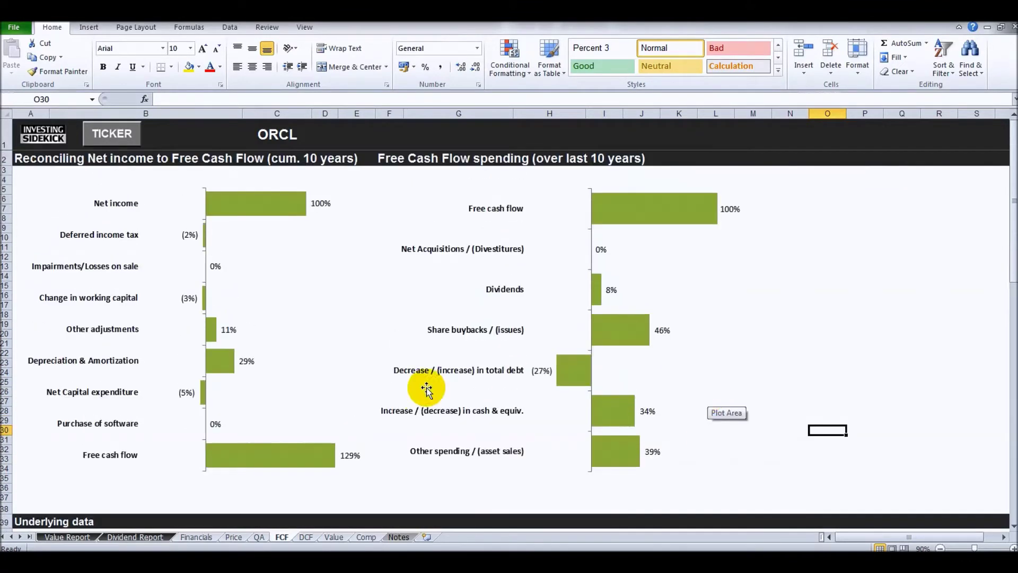
pyautogui.click(305, 537)
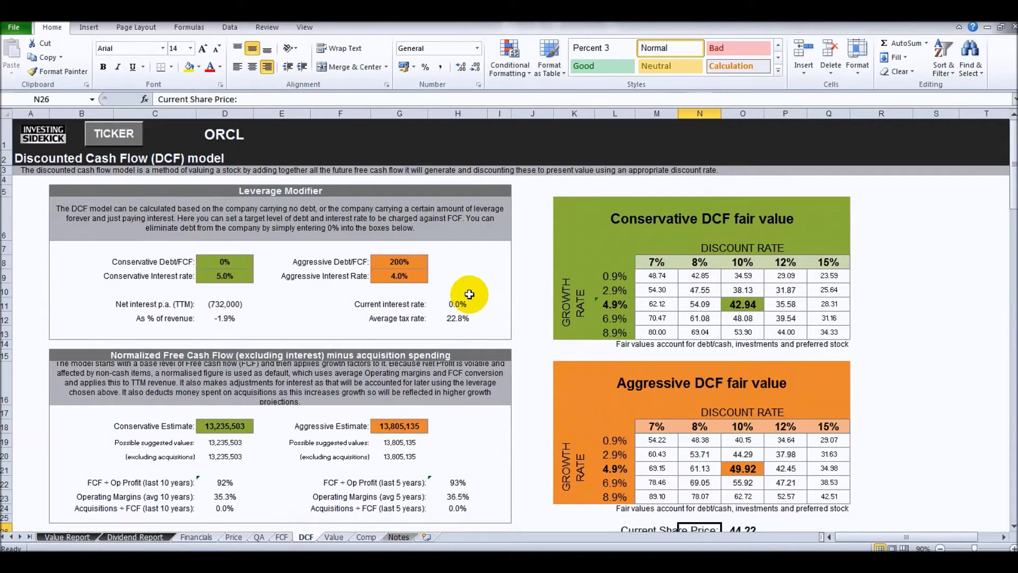
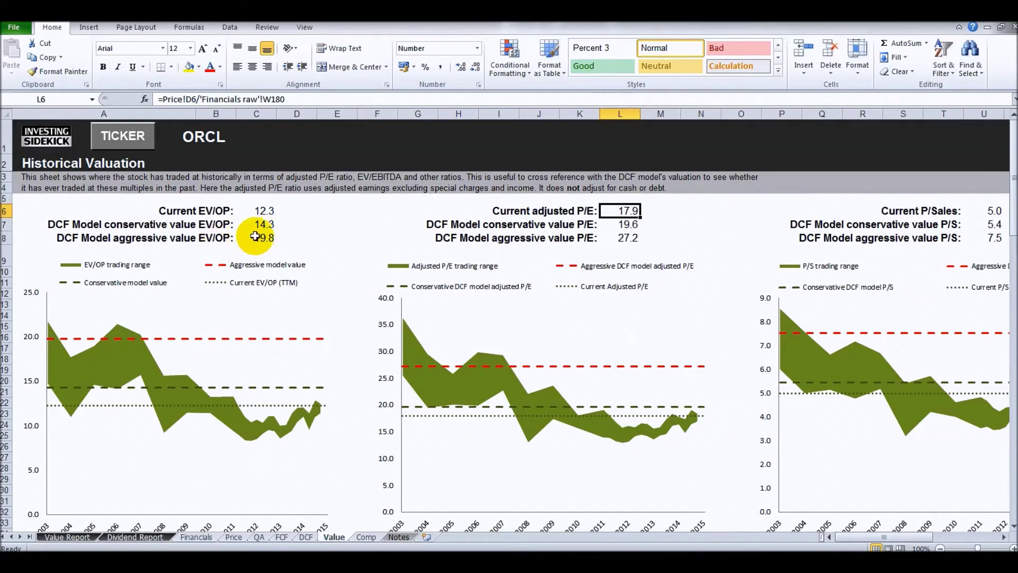
# On the Value sheet, inspect the DCF model aggressive value EV/OP formula and compare the historical valuation charts with the model values.
pyautogui.click(270, 239)
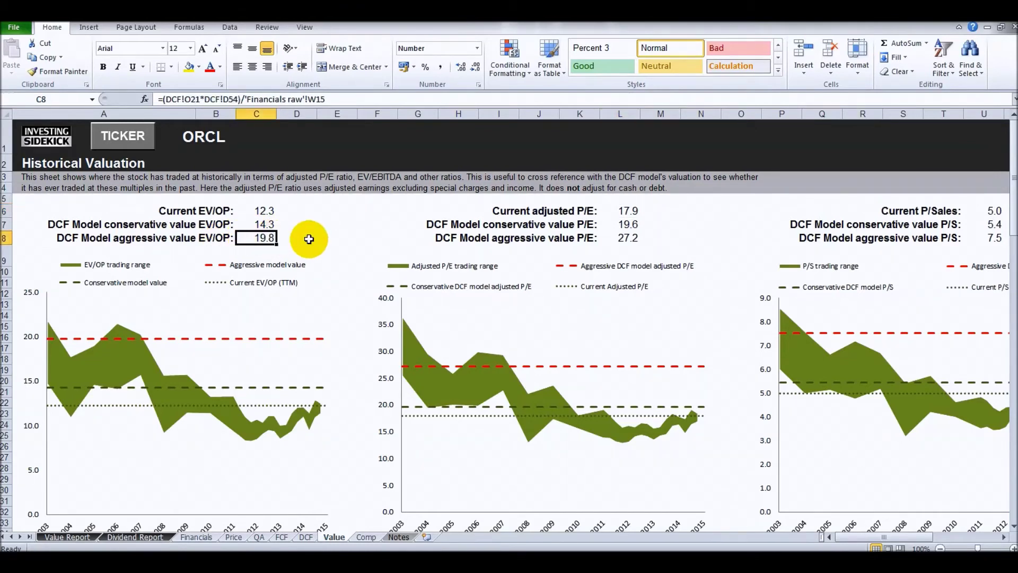
pyautogui.scroll(-1, 353, 226)
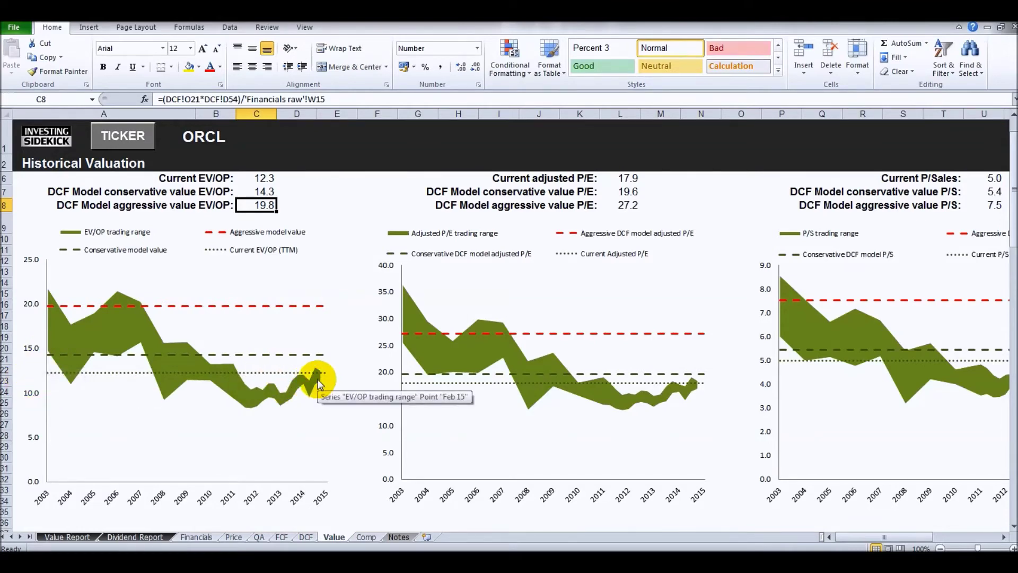
pyautogui.scroll(1, 321, 273)
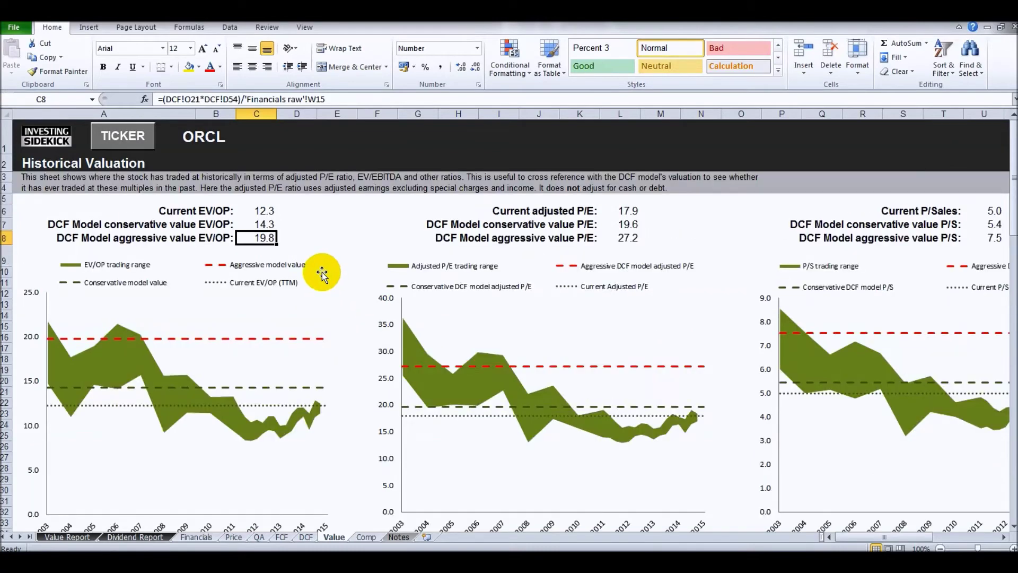
pyautogui.scroll(-1, 322, 273)
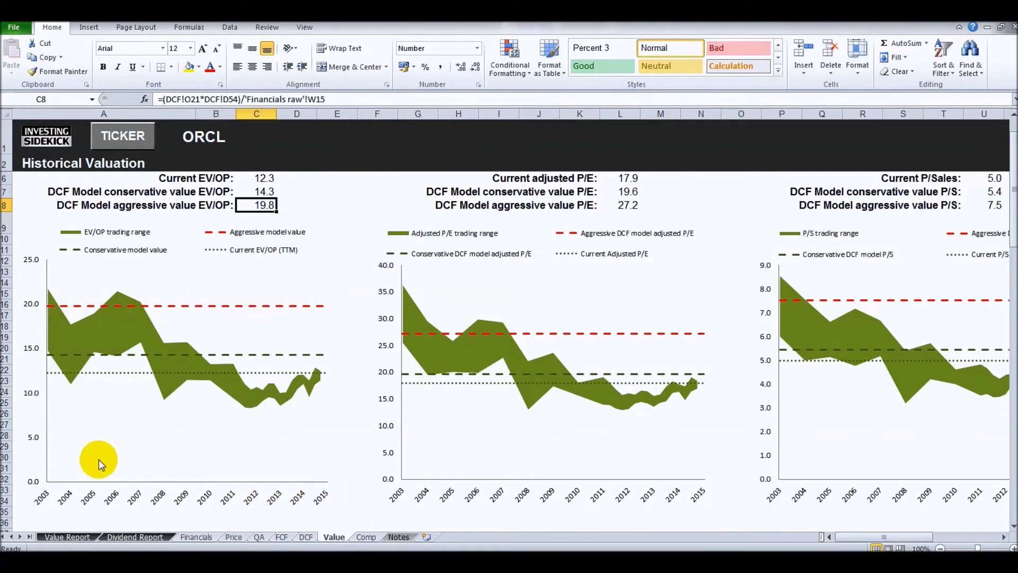
pyautogui.moveTo(309, 307)
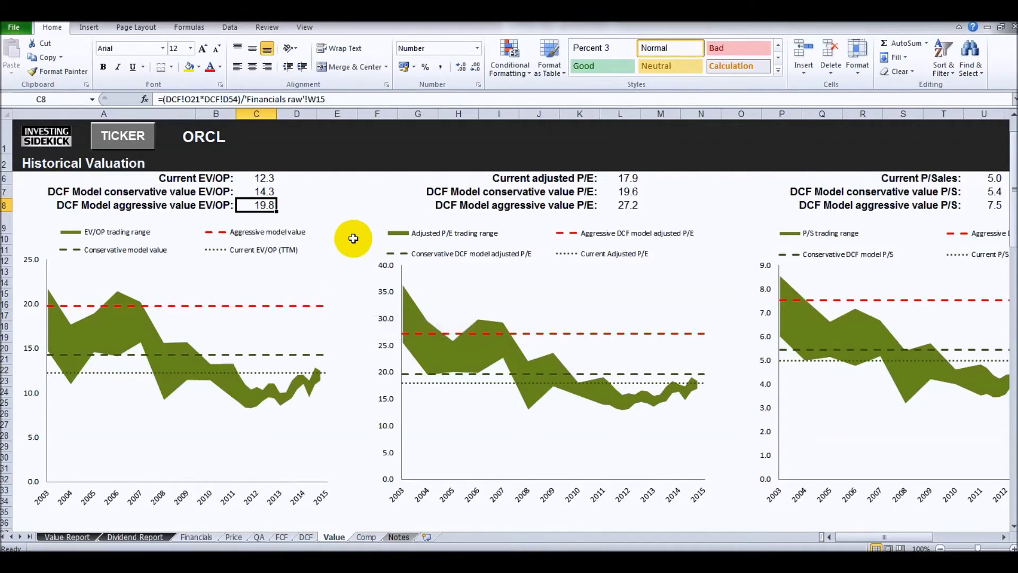
pyautogui.scroll(1, 353, 238)
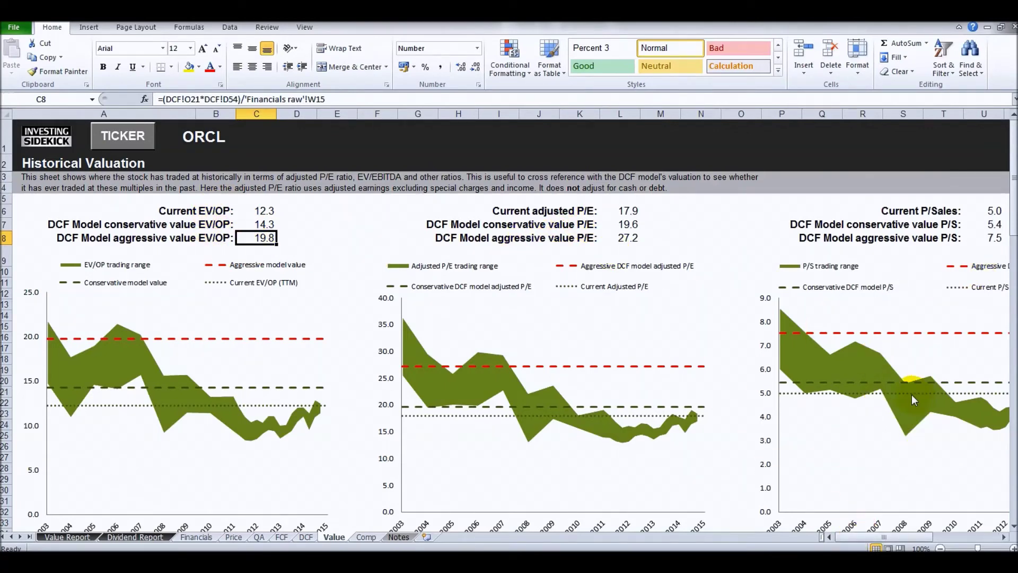
# Examine the Value sheet's Historical ratios and Raw data tables below the valuation charts.
pyautogui.scroll(-2, 511, 368)
pyautogui.scroll(-9, 511, 368)
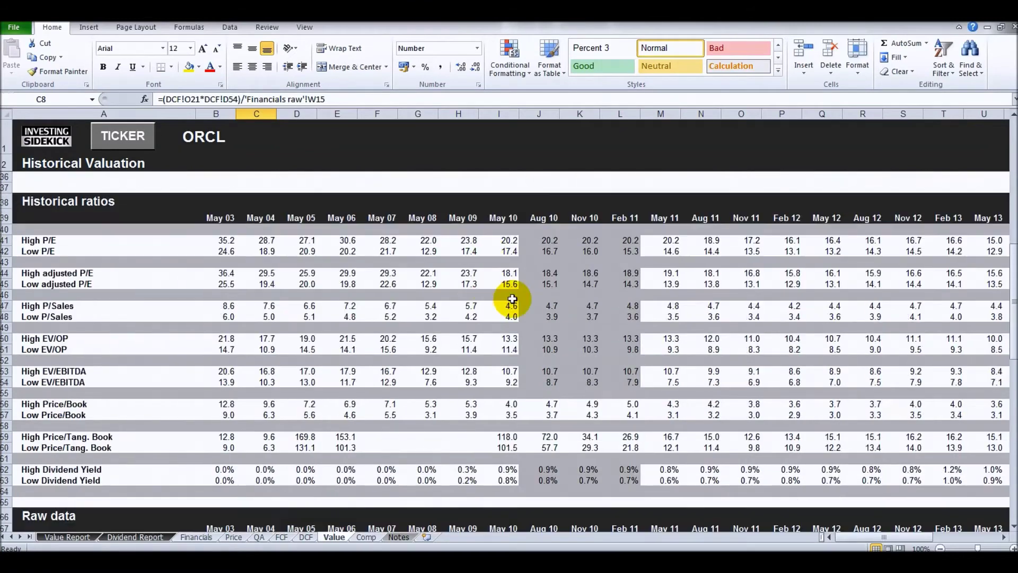
pyautogui.scroll(-1, 470, 294)
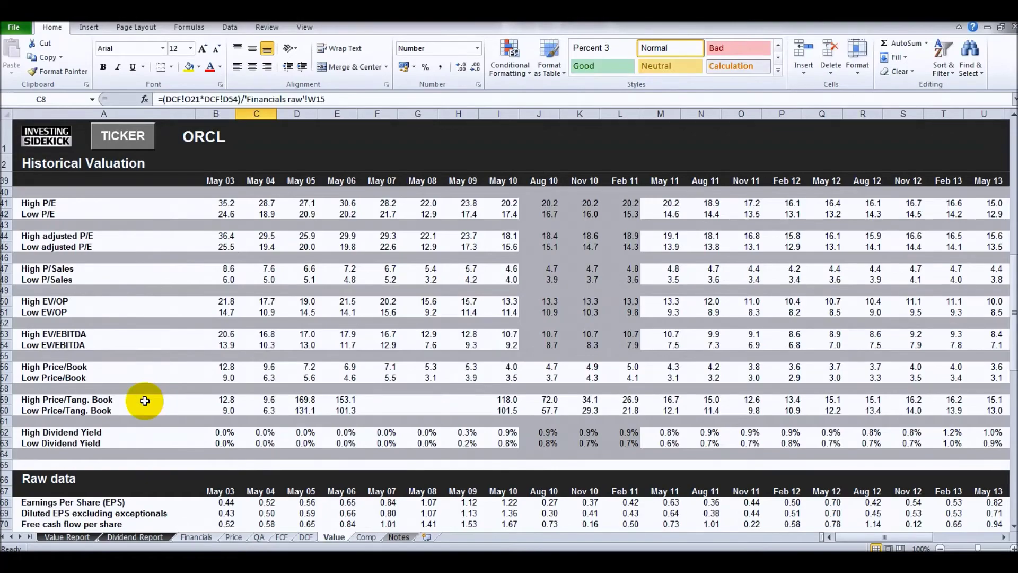
pyautogui.scroll(-1, 470, 348)
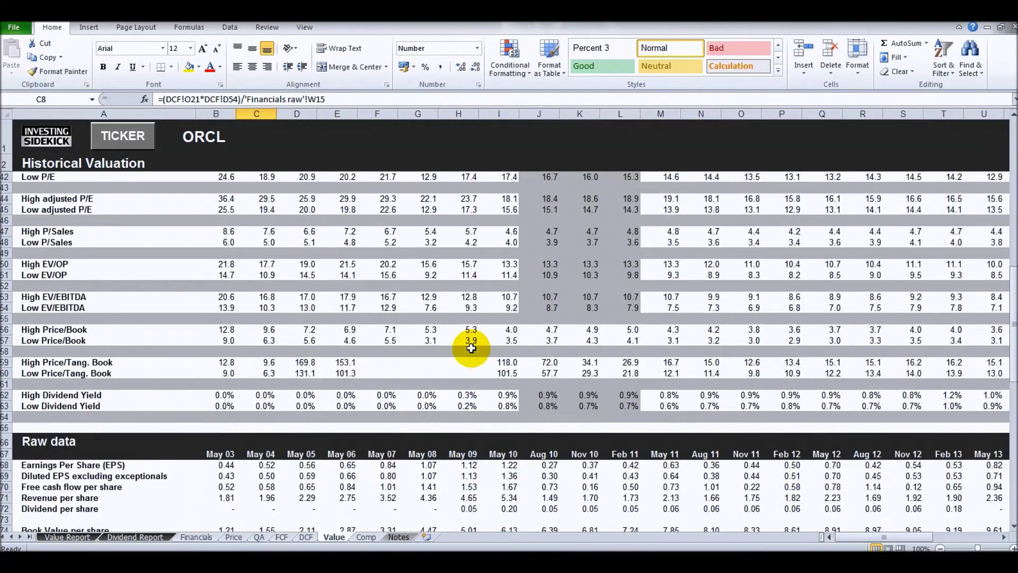
pyautogui.scroll(-6, 471, 349)
pyautogui.scroll(-7, 346, 309)
pyautogui.scroll(20, 152, 413)
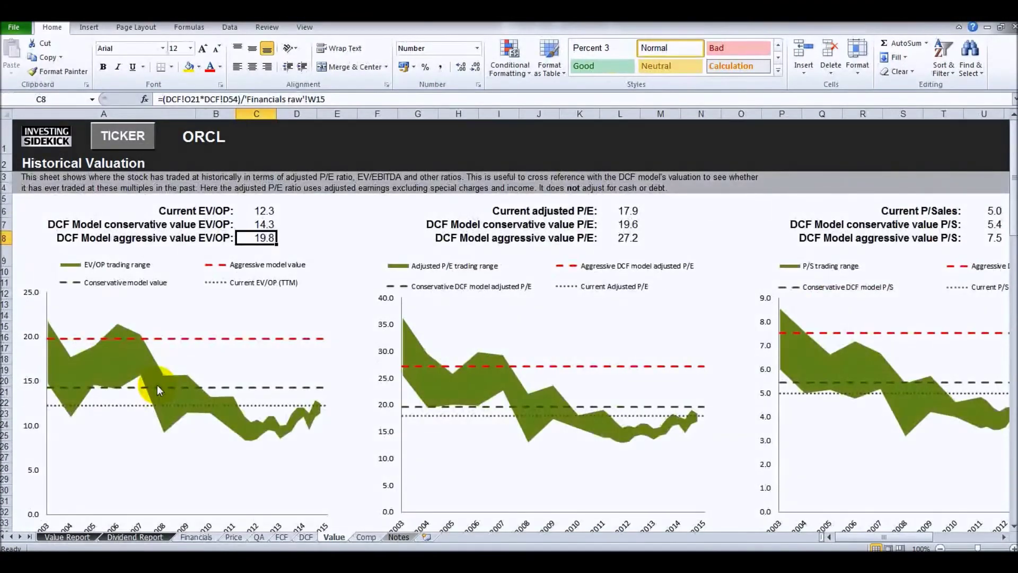
# Open the Comp sheet and review the competitor comparison for ORCL, XRX, IBM and AAPL.
pyautogui.click(367, 536)
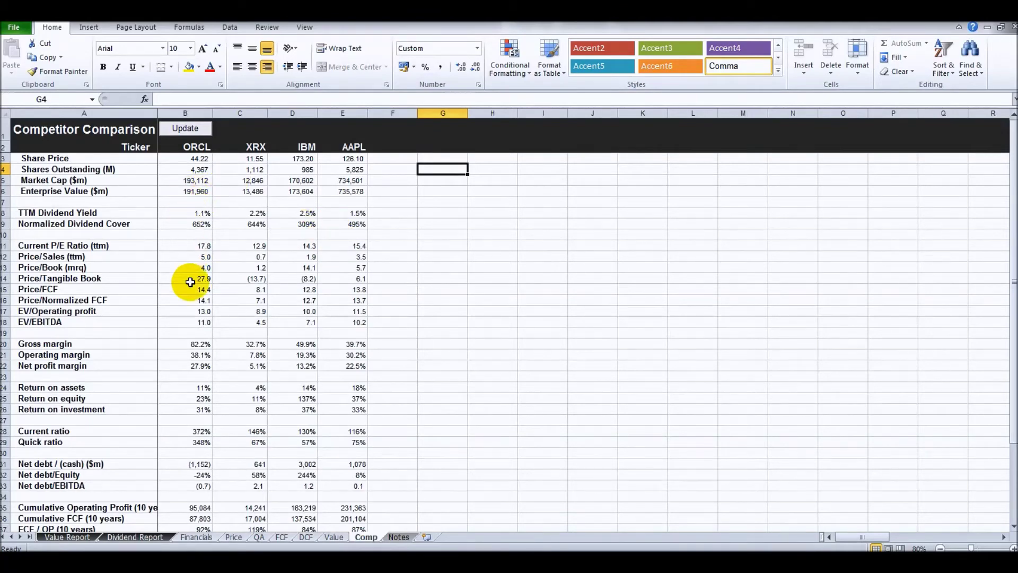
pyautogui.scroll(-1, 195, 466)
pyautogui.scroll(1, 197, 472)
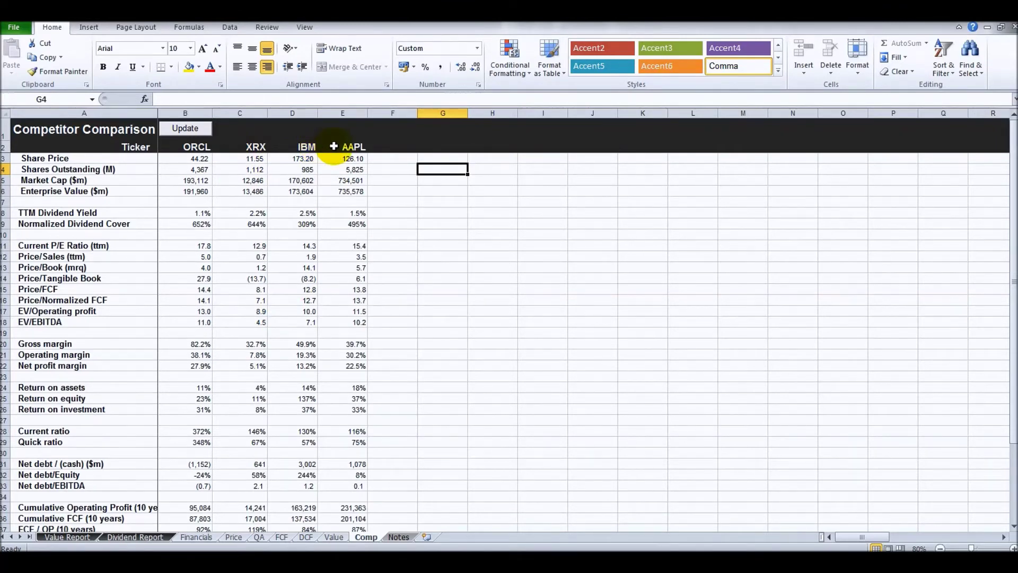
# Replace the competitor tickers IBM and AAPL with MSFT and IBM respectively, and update the comparison data.
pyautogui.click(307, 146)
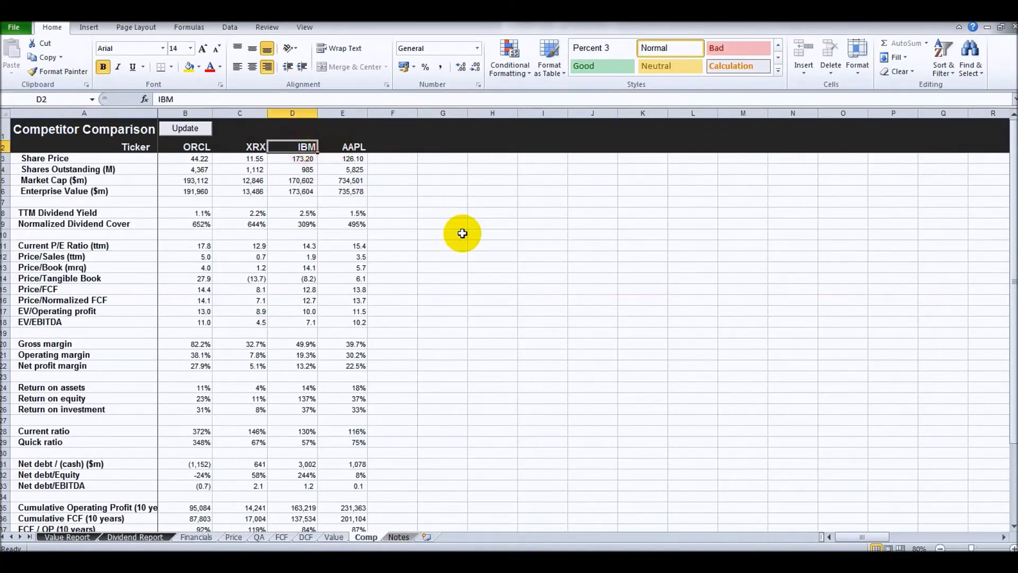
pyautogui.write('MSFT')
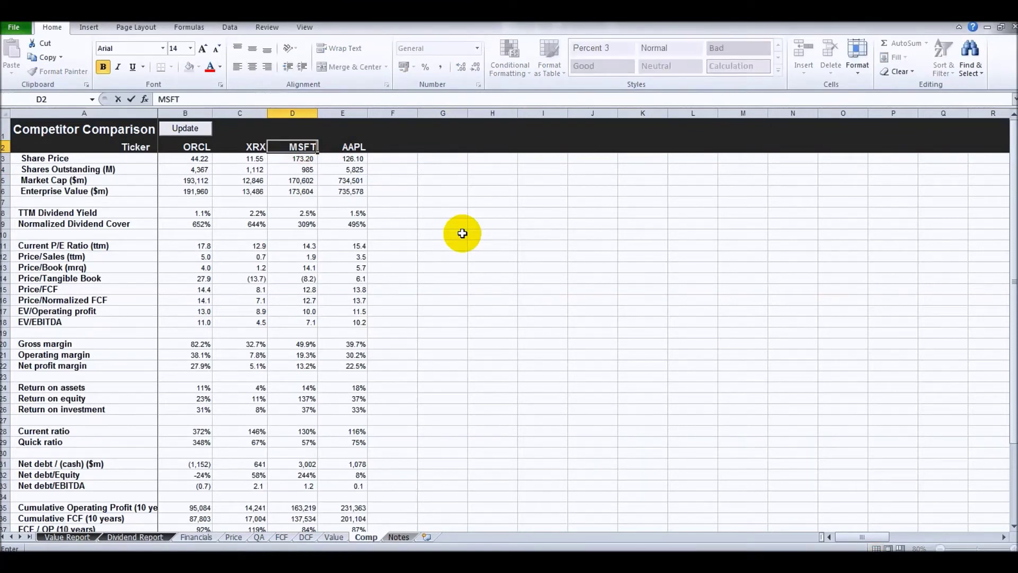
pyautogui.press('Return')
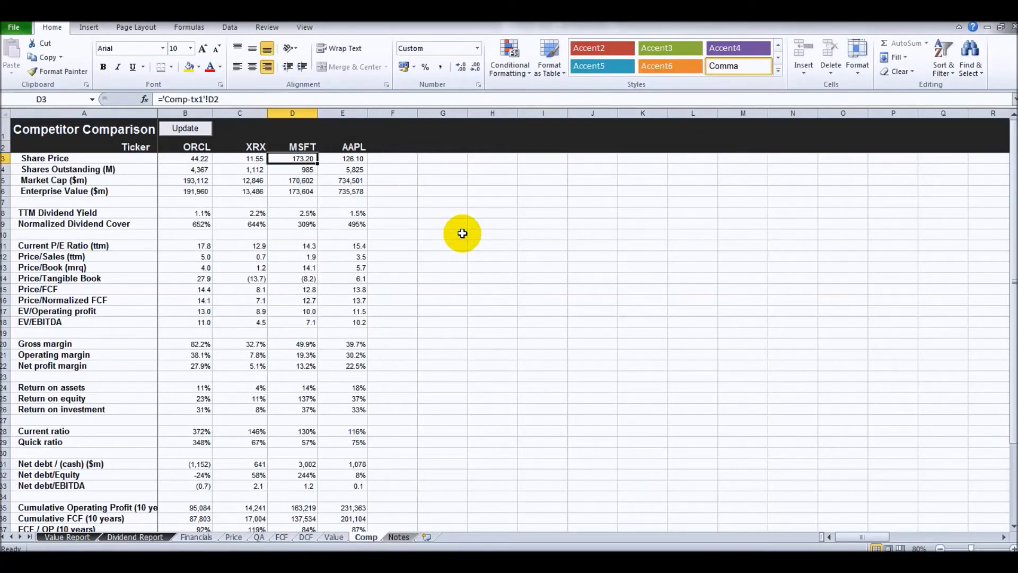
pyautogui.click(351, 147)
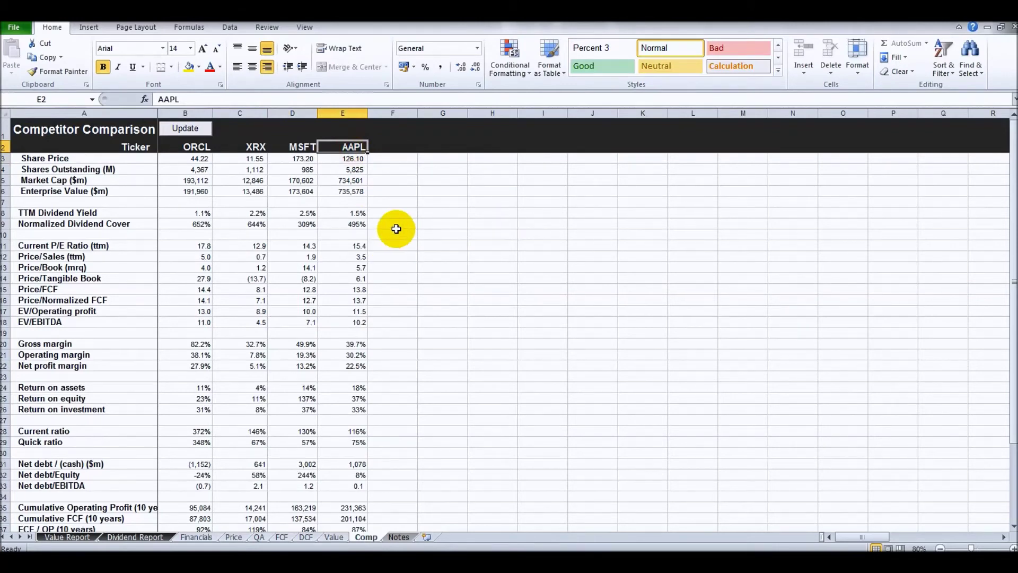
pyautogui.write('I')
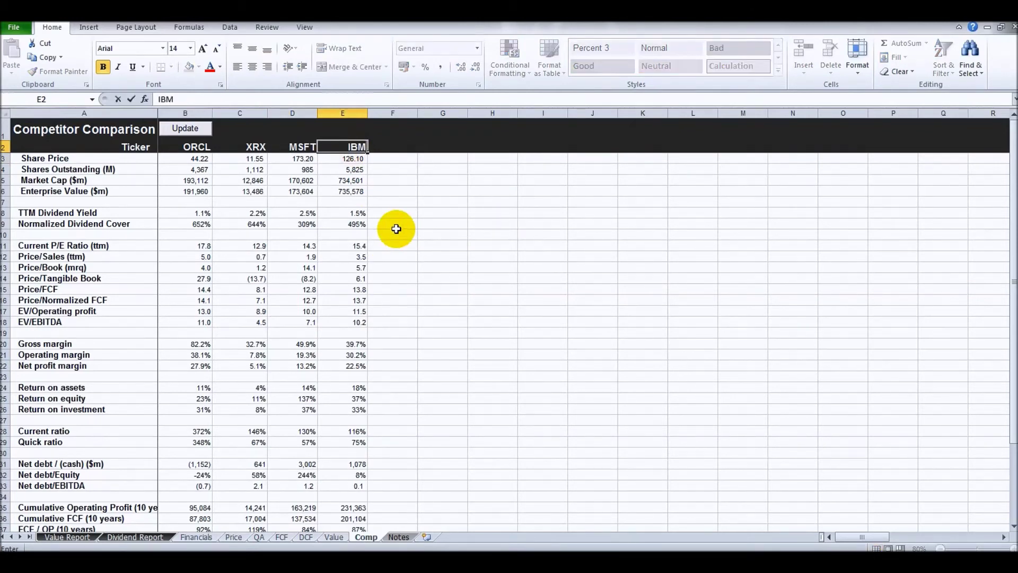
pyautogui.write('BM')
pyautogui.press('Return')
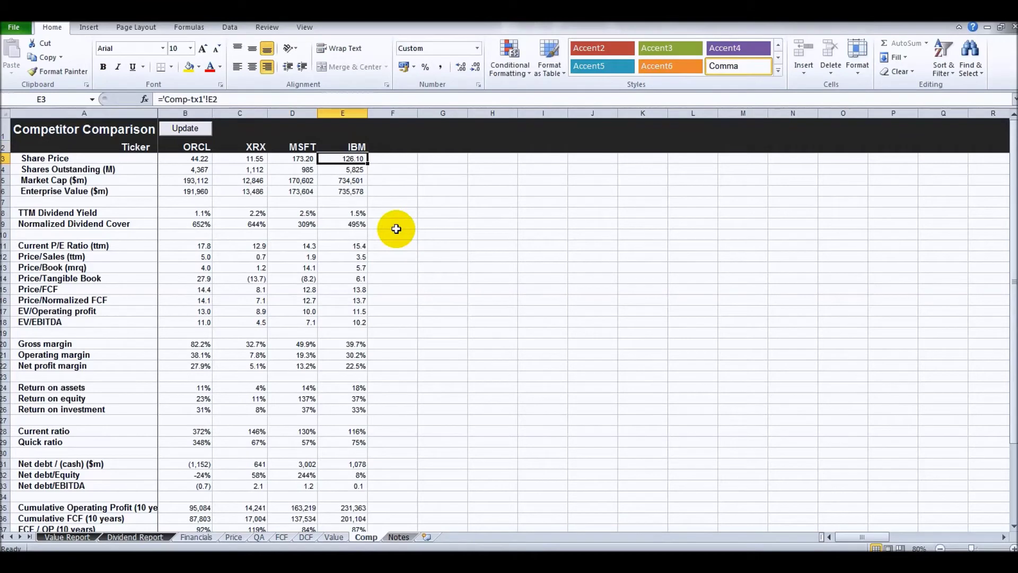
pyautogui.click(191, 130)
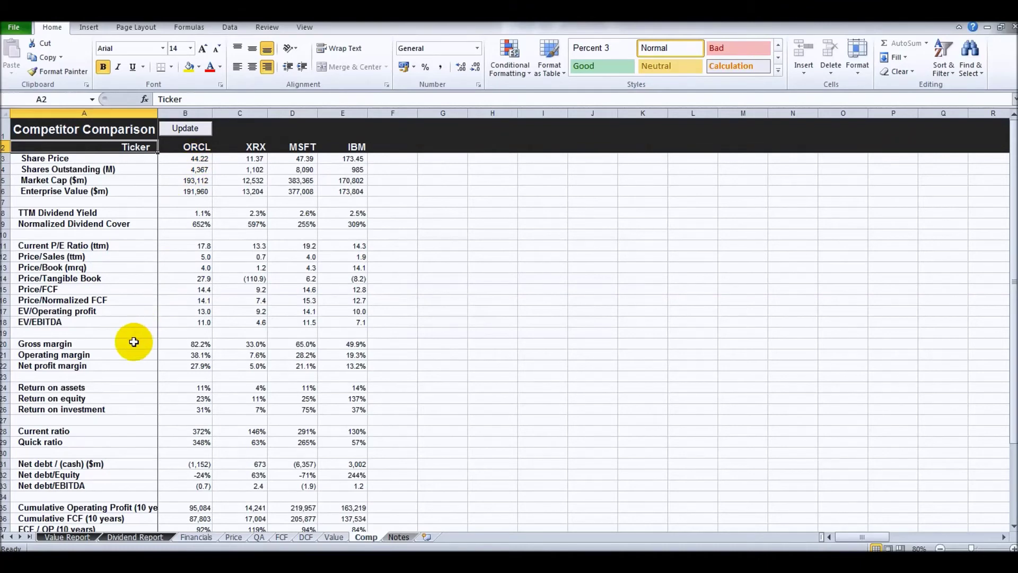
# Compare Oracle's gross margin, P/E, price/book and enterprise value with the figures for XRX, MSFT and IBM.
pyautogui.click(192, 343)
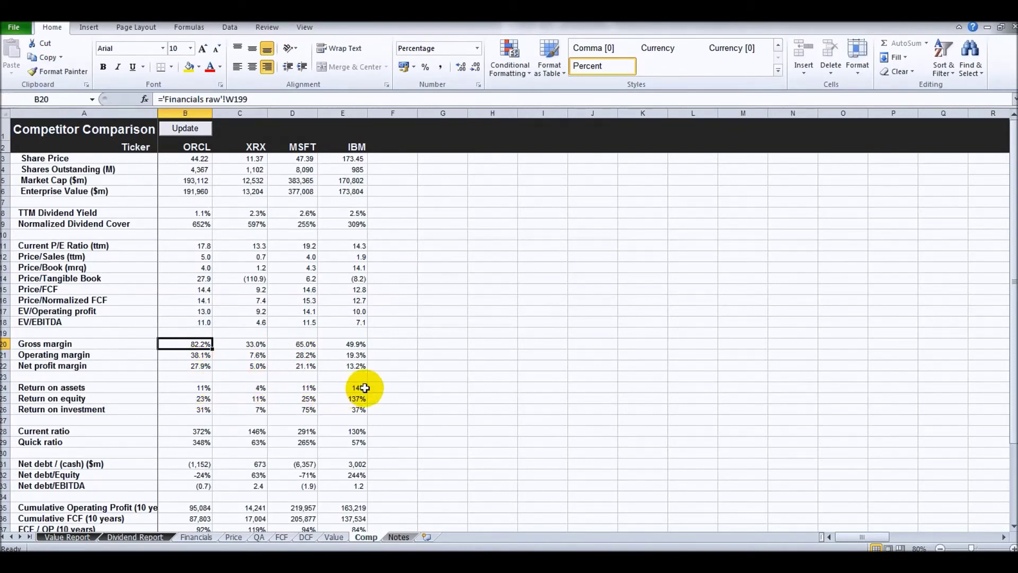
pyautogui.scroll(-1, 346, 354)
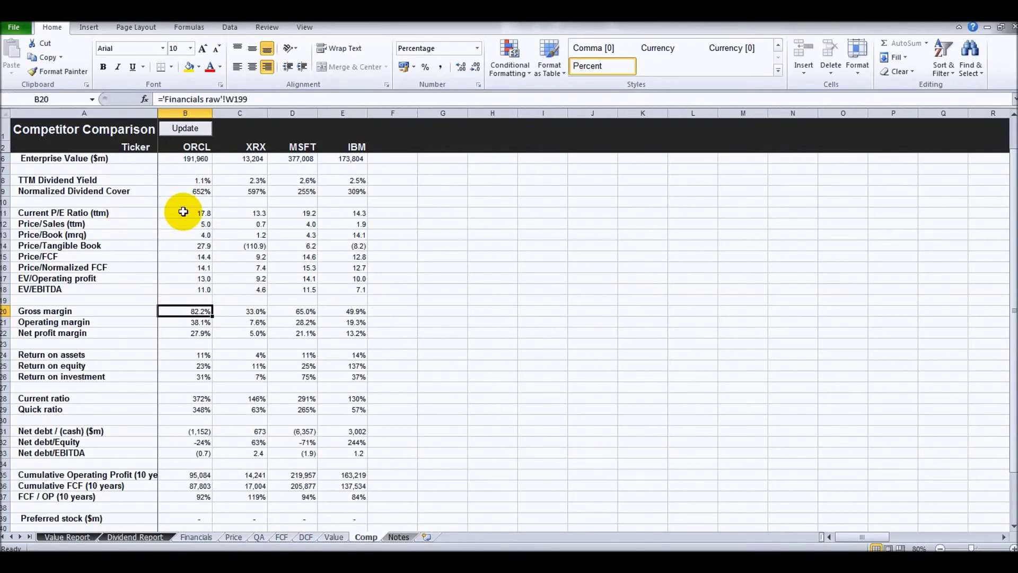
pyautogui.click(233, 217)
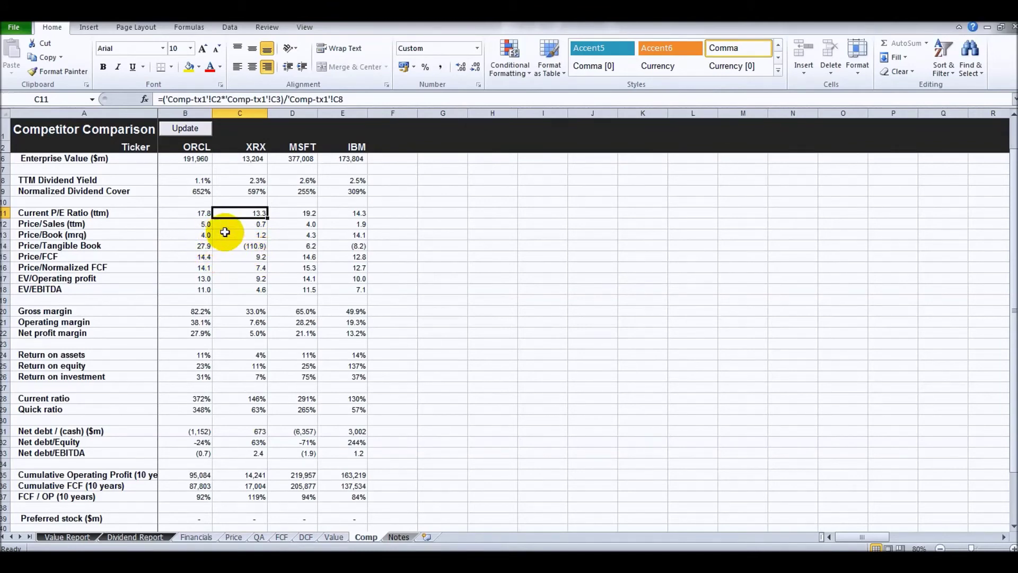
pyautogui.click(238, 234)
pyautogui.scroll(1, 238, 228)
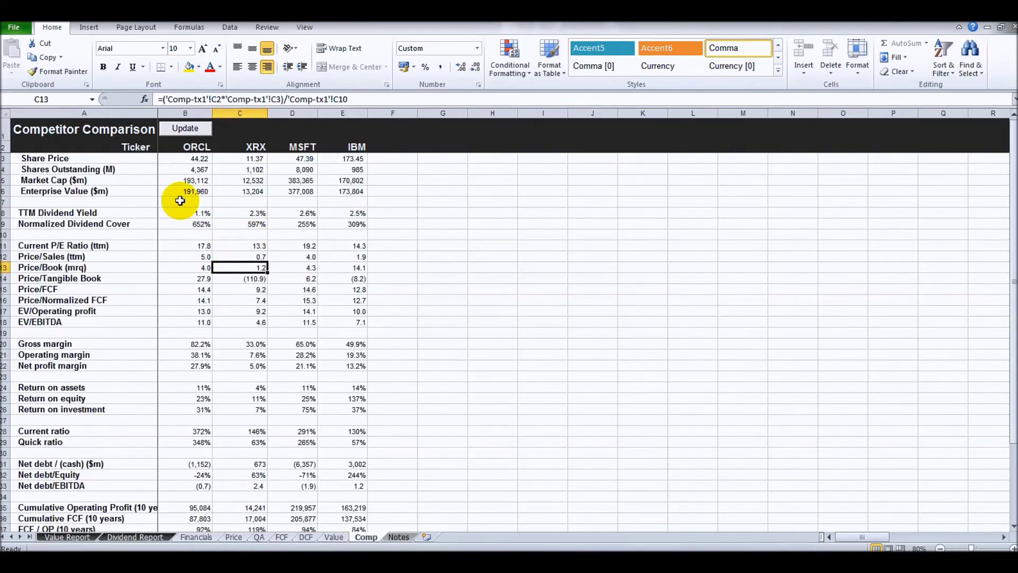
pyautogui.click(183, 202)
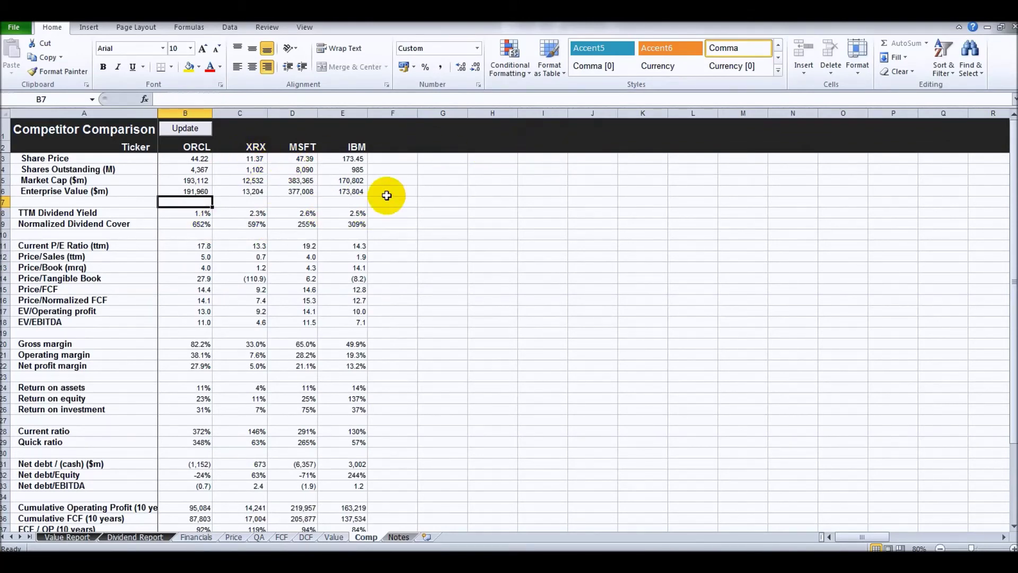
# Read the Notes sheet's instructions on using the spreadsheet, and check the ticker control on the Dividend Report and Price sheets.
pyautogui.click(400, 536)
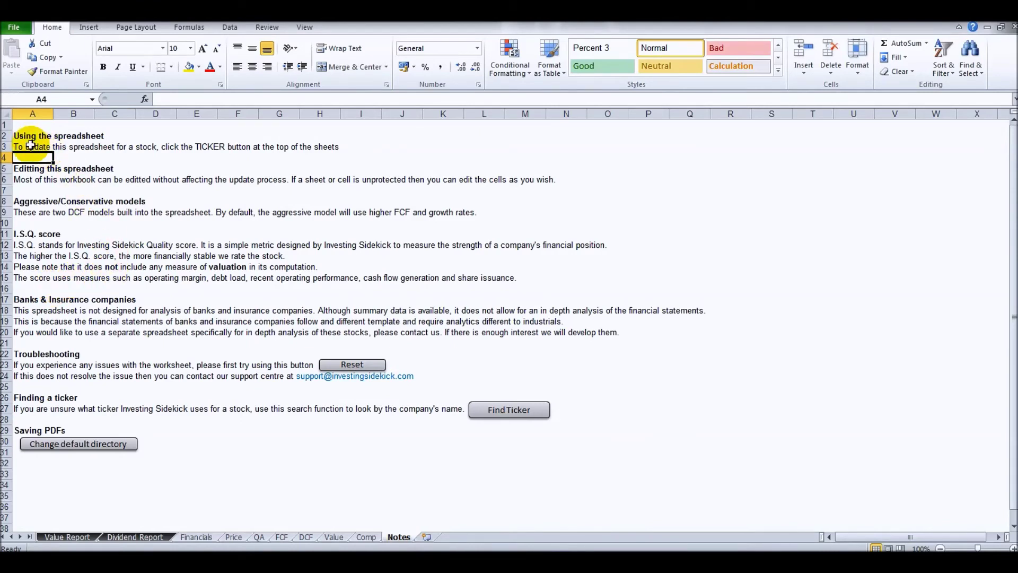
pyautogui.click(135, 537)
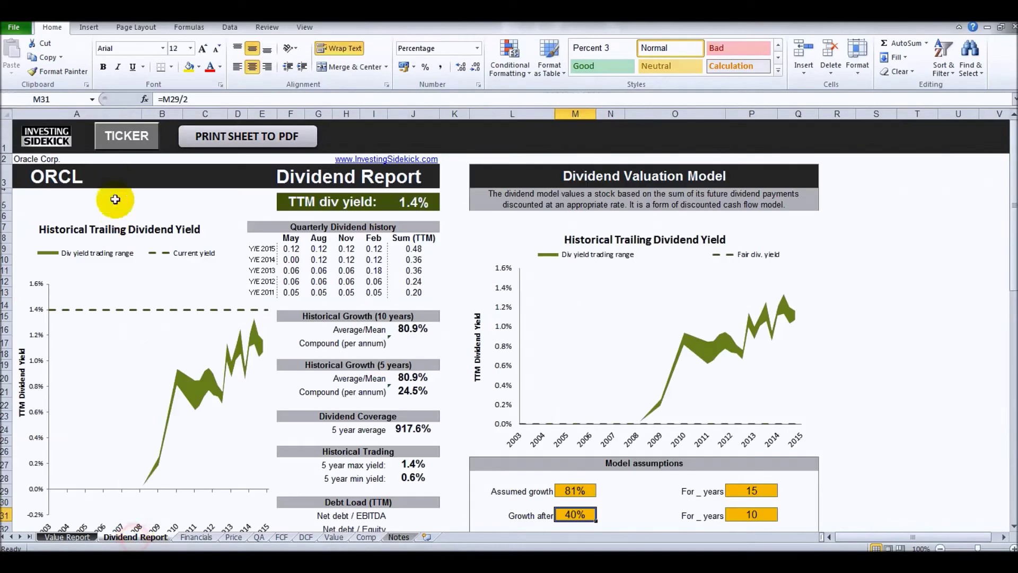
pyautogui.click(233, 537)
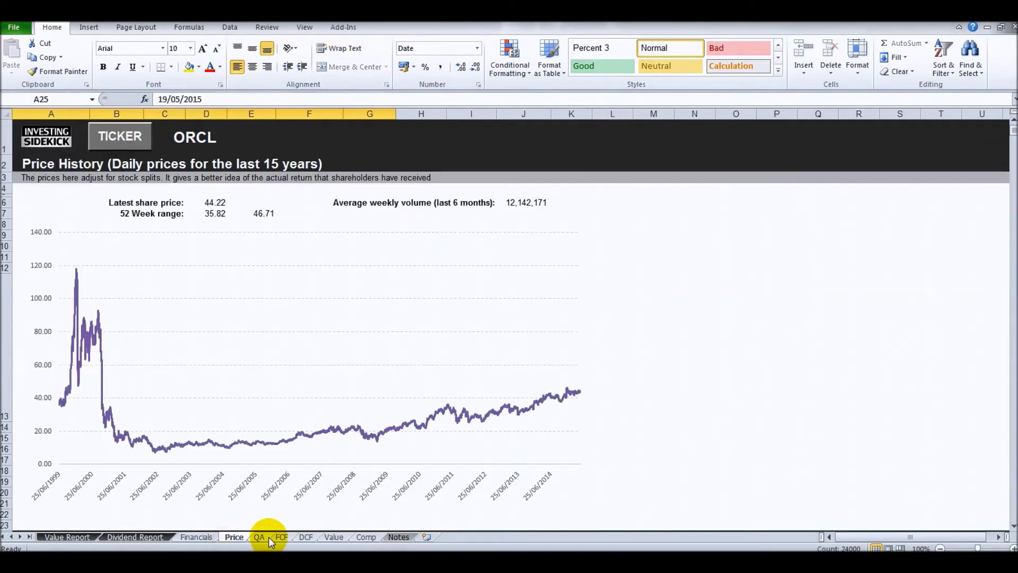
# Update the workbook from the QA sheet with the ticker IBM, and return to the Notes sheet.
pyautogui.click(269, 537)
pyautogui.click(121, 138)
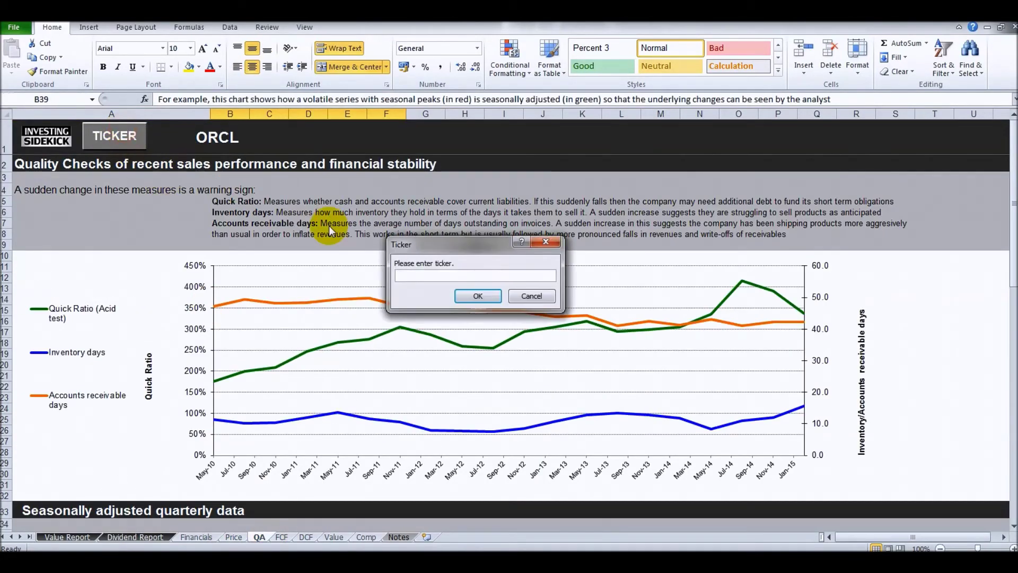
pyautogui.press('Return')
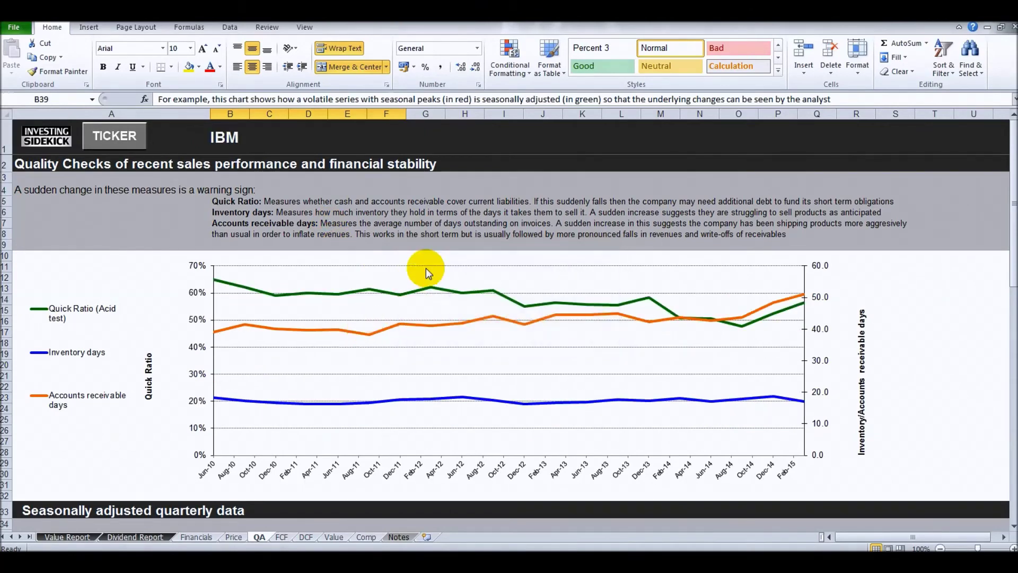
pyautogui.click(399, 537)
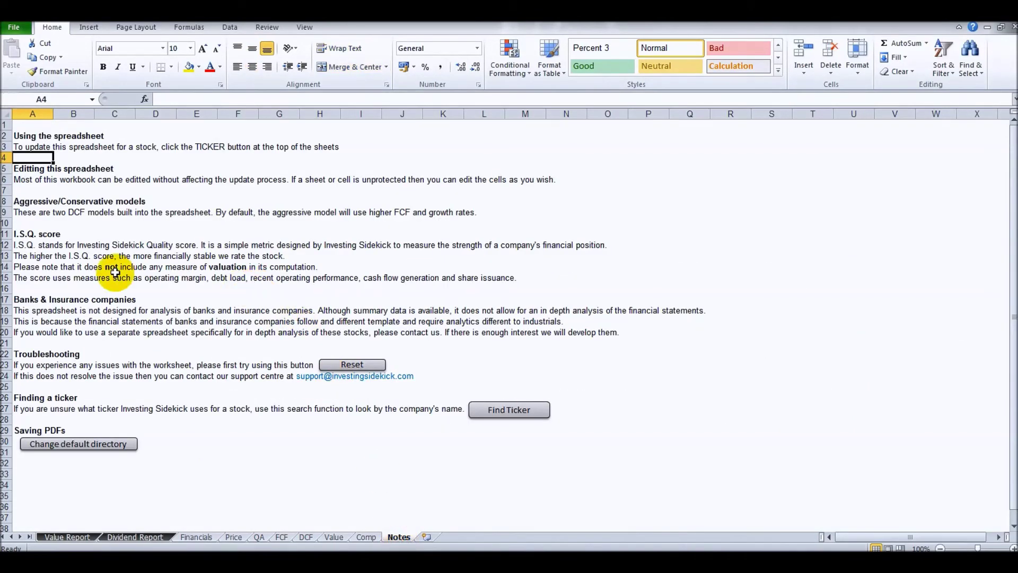
# Return to the Value Report sheet and update the workbook with the ticker BRKA.
pyautogui.click(36, 289)
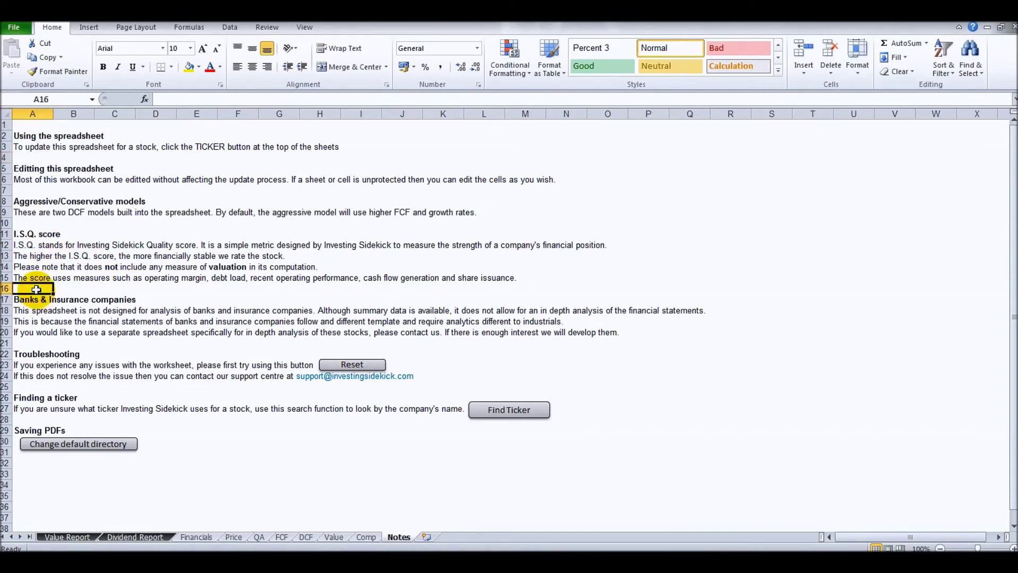
pyautogui.click(70, 536)
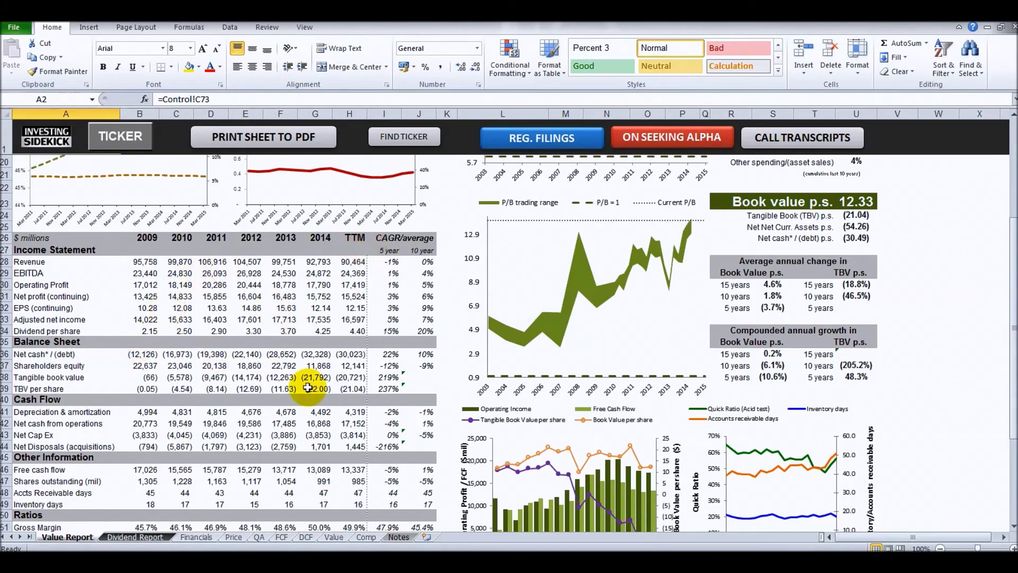
pyautogui.scroll(6, 308, 387)
pyautogui.click(151, 144)
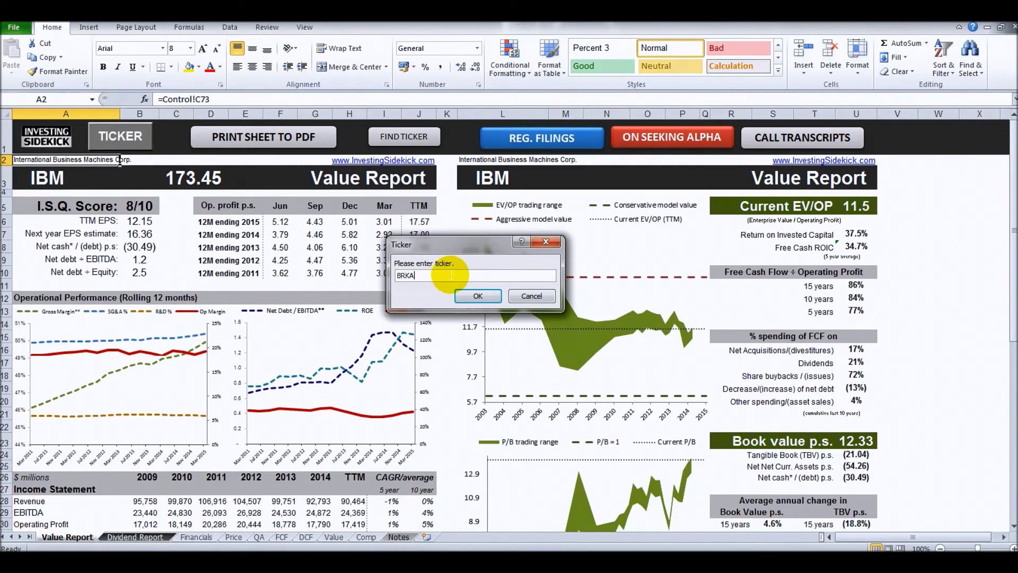
pyautogui.write('BRKA')
pyautogui.press('Return')
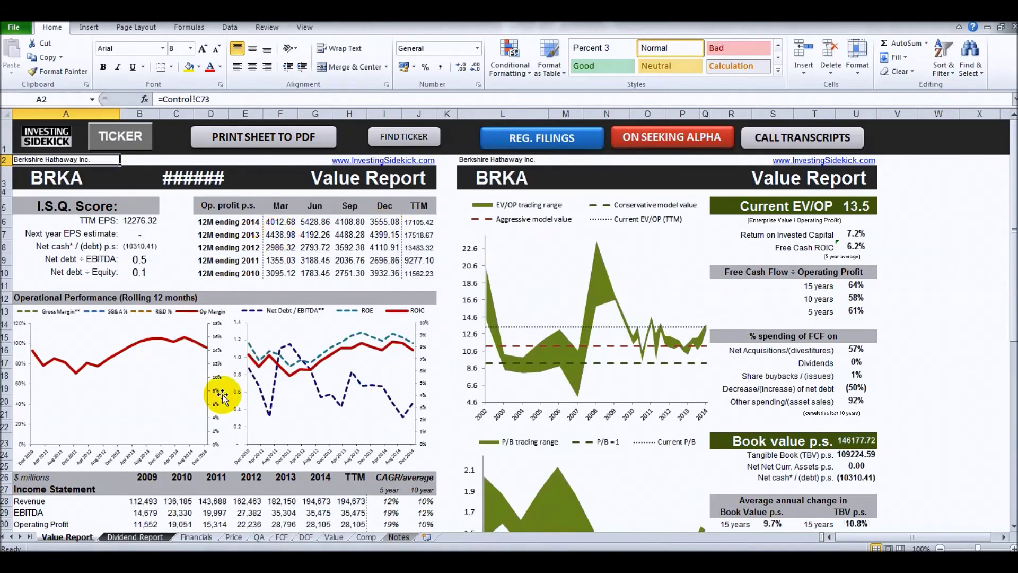
# Review Berkshire Hathaway's Value Report, checking the income statement, balance sheet, ratios, book value figures and charts for missing data.
pyautogui.scroll(-2, 397, 276)
pyautogui.scroll(-6, 398, 276)
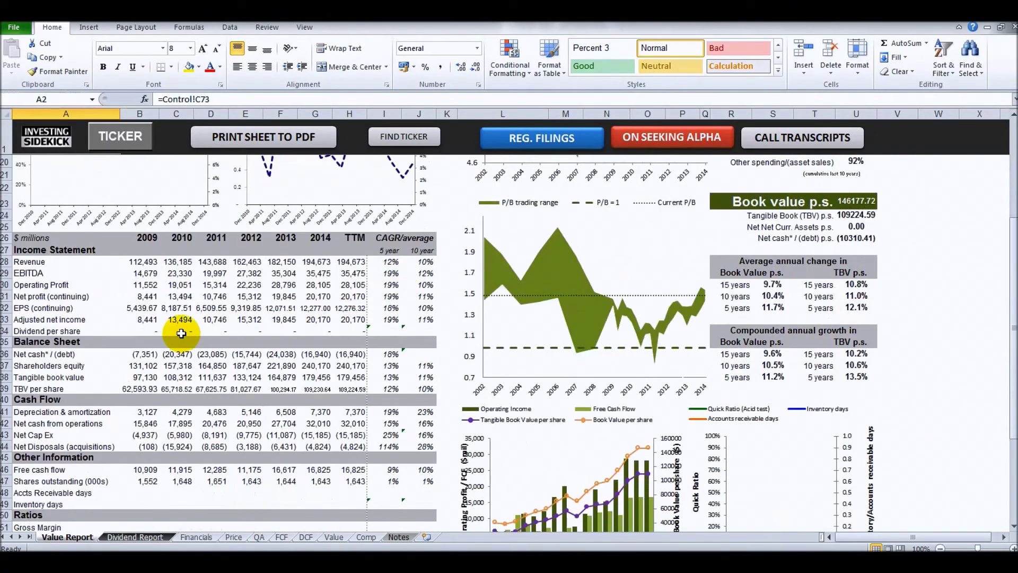
pyautogui.scroll(-1, 392, 326)
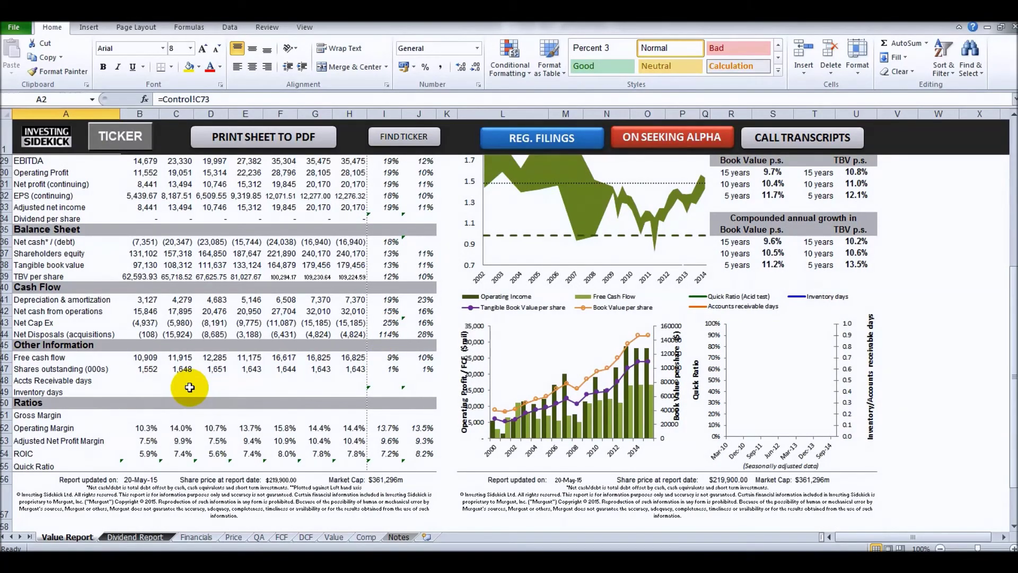
pyautogui.scroll(9, 190, 387)
pyautogui.scroll(-8, 182, 391)
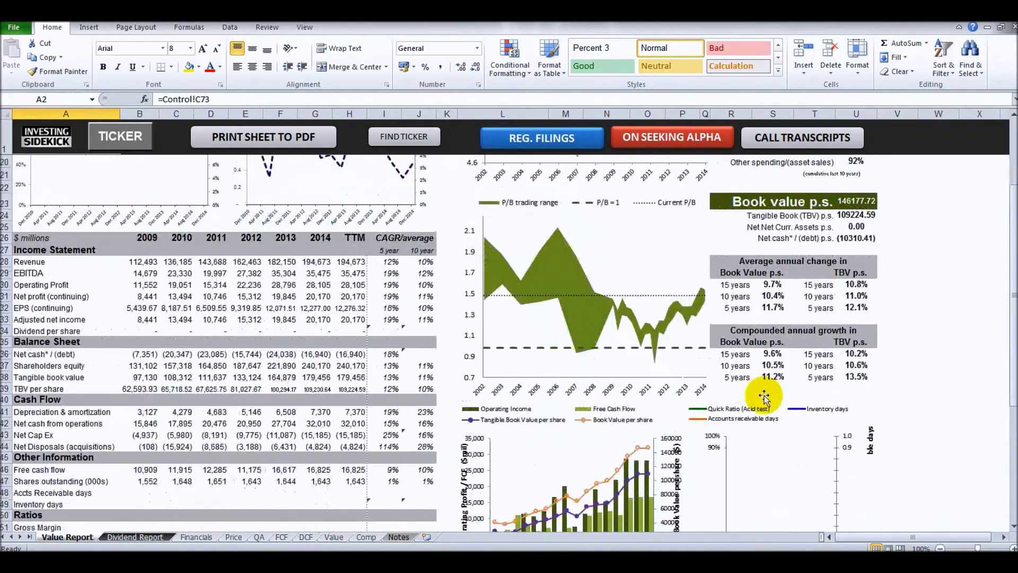
pyautogui.scroll(8, 644, 337)
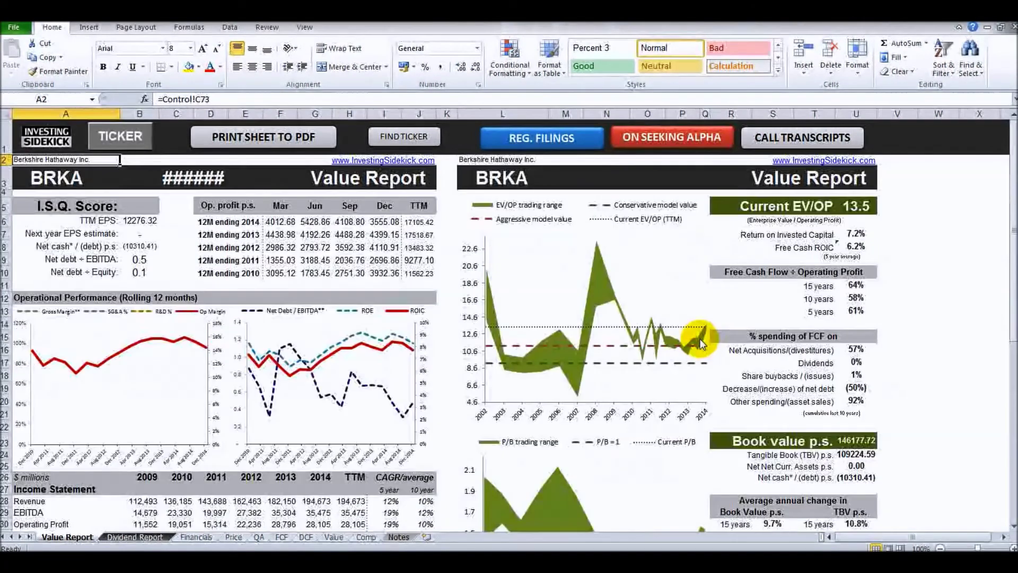
# Examine Berkshire Hathaway's Financials sheet from the income statement's operating expense rows through the balance sheet to the cash flow section.
pyautogui.click(196, 536)
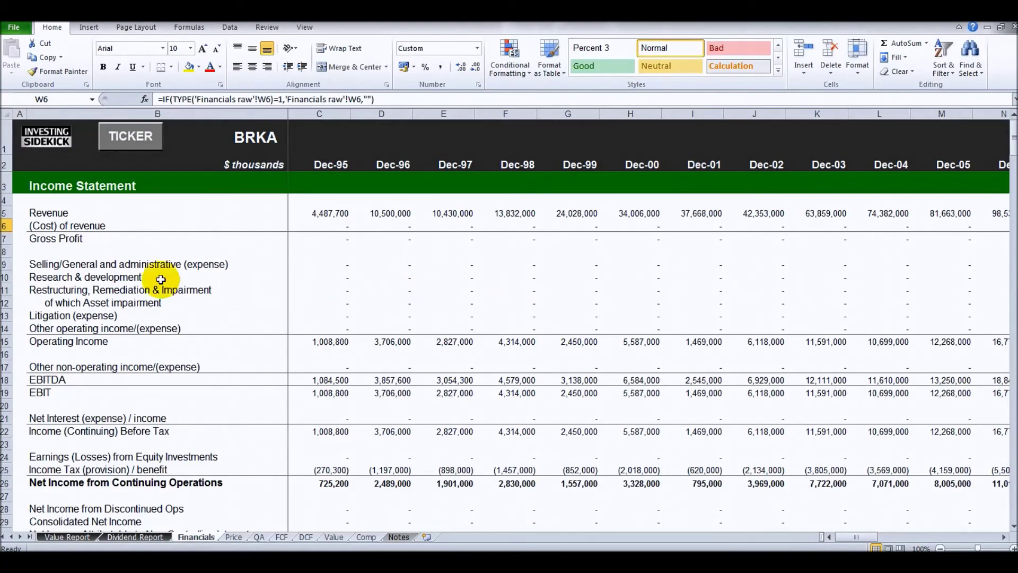
pyautogui.moveTo(132, 265); pyautogui.dragTo(568, 329)
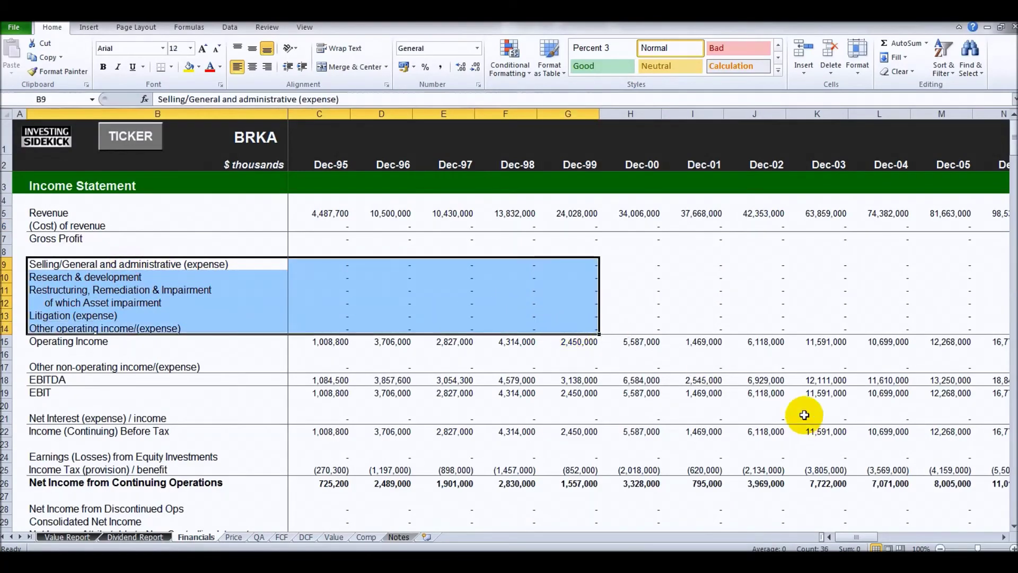
pyautogui.scroll(-13, 800, 432)
pyautogui.scroll(-19, 662, 281)
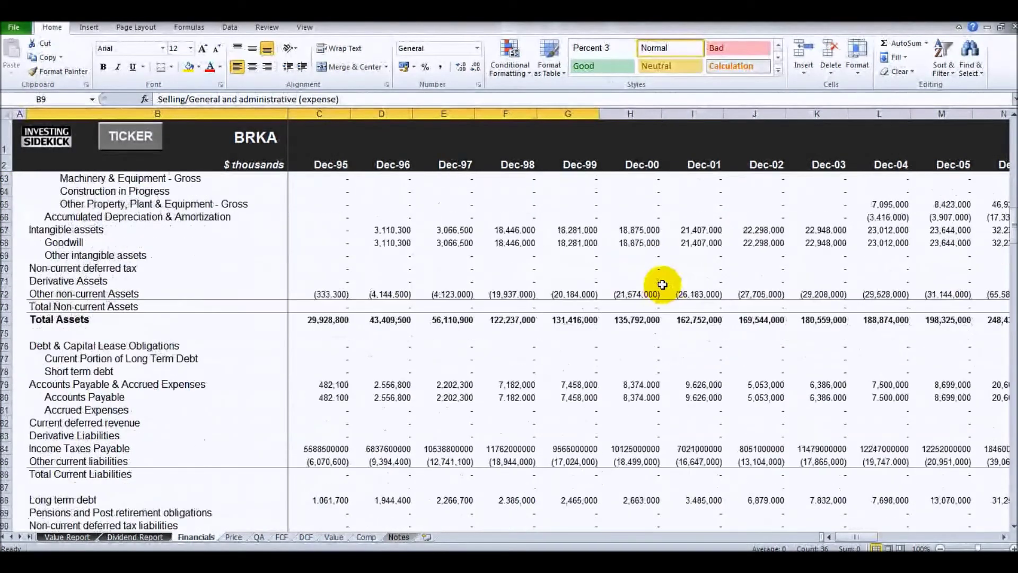
pyautogui.scroll(-6, 662, 285)
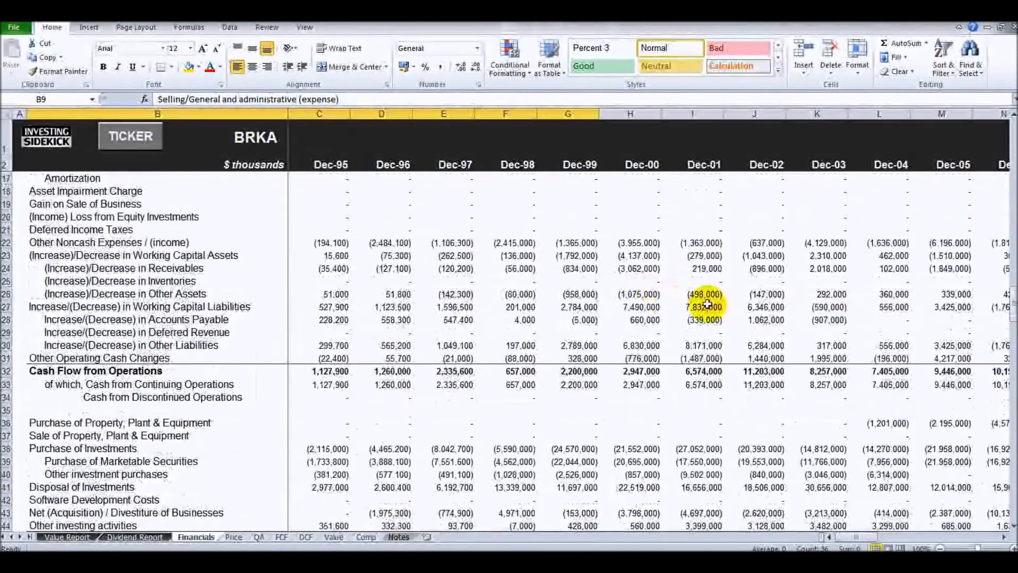
pyautogui.moveTo(1010, 307); pyautogui.dragTo(1012, 132)
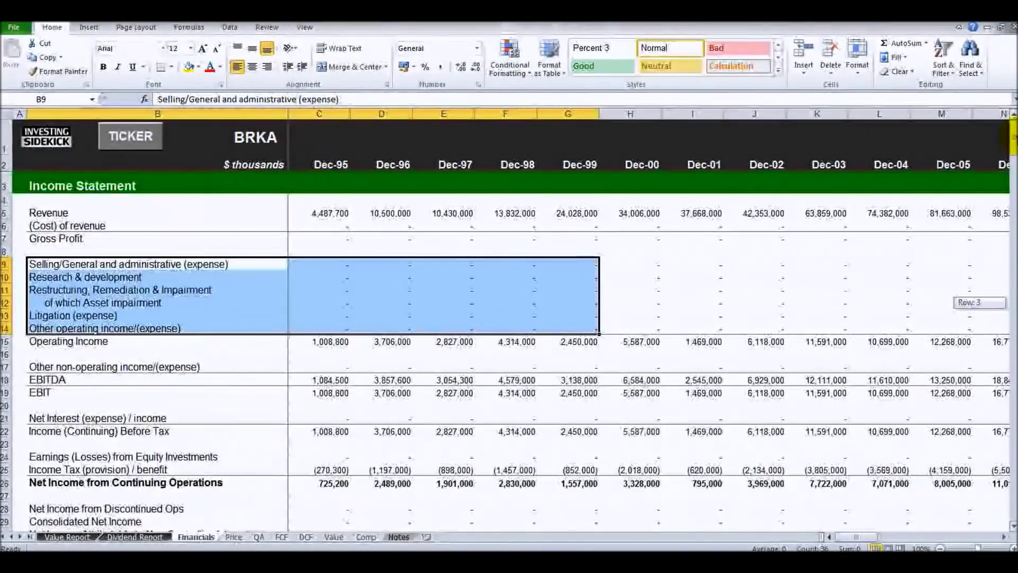
# Examine the current and non-current asset rows of the Balance Sheet, and check the TTM and Quarterly columns of the Income Statement.
pyautogui.click(669, 313)
pyautogui.scroll(-12, 587, 291)
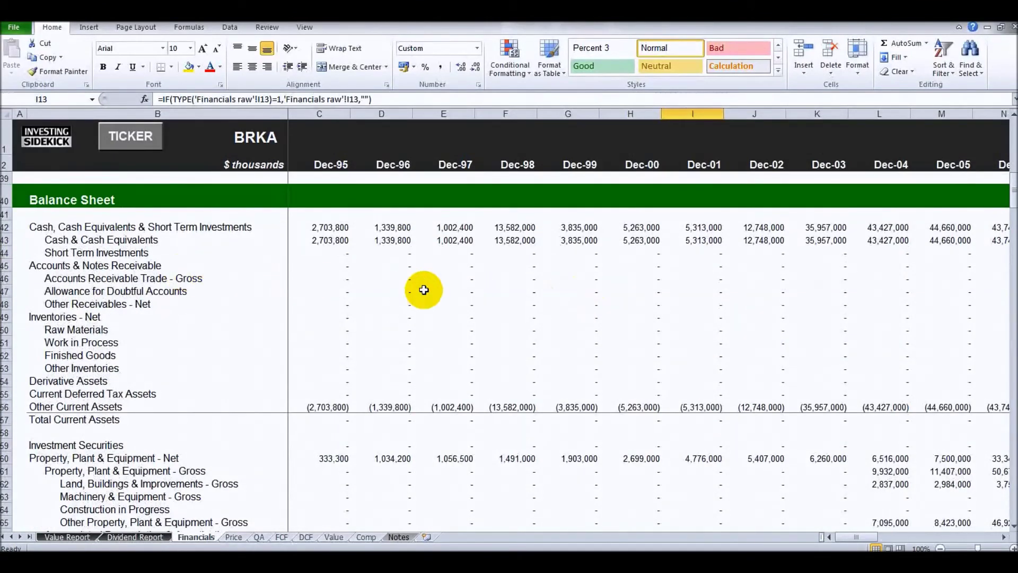
pyautogui.scroll(-2, 283, 386)
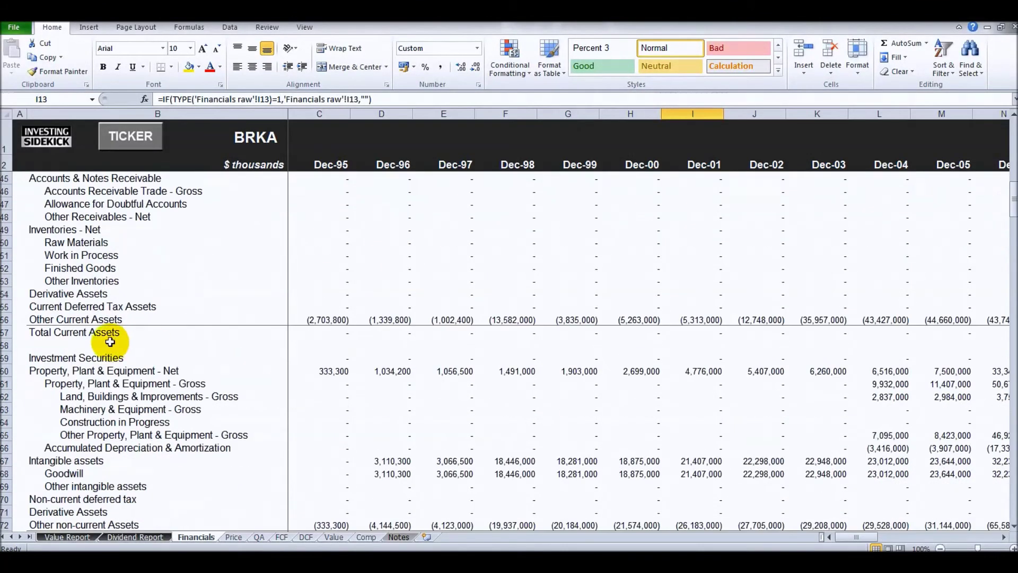
pyautogui.scroll(-1, 159, 509)
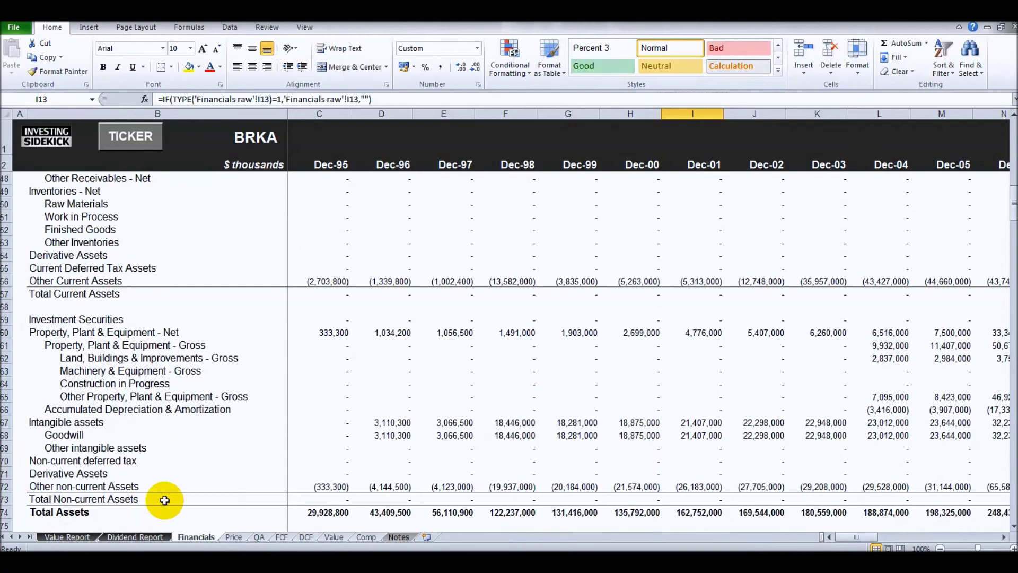
pyautogui.scroll(15, 260, 461)
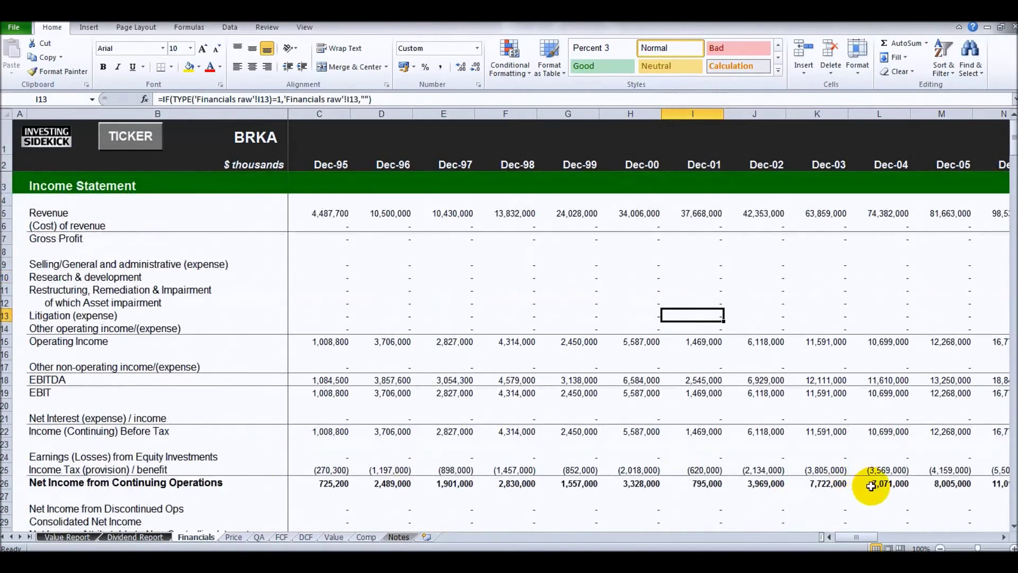
pyautogui.moveTo(855, 537); pyautogui.dragTo(919, 537)
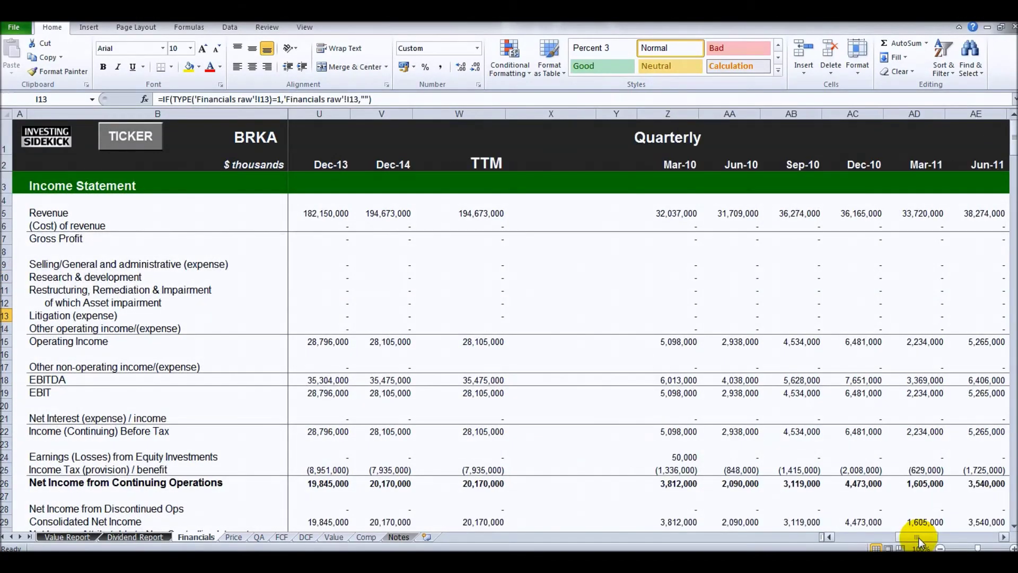
# Check the Saving PDFs section of the Notes sheet, and print the Value Report sheet to PDF in the suggested directory.
pyautogui.click(67, 537)
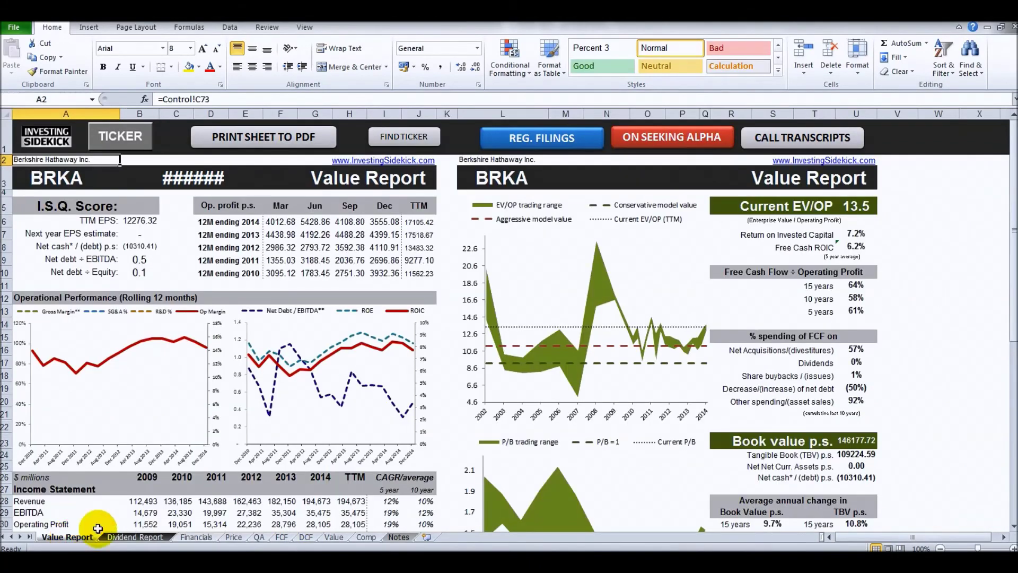
pyautogui.click(397, 537)
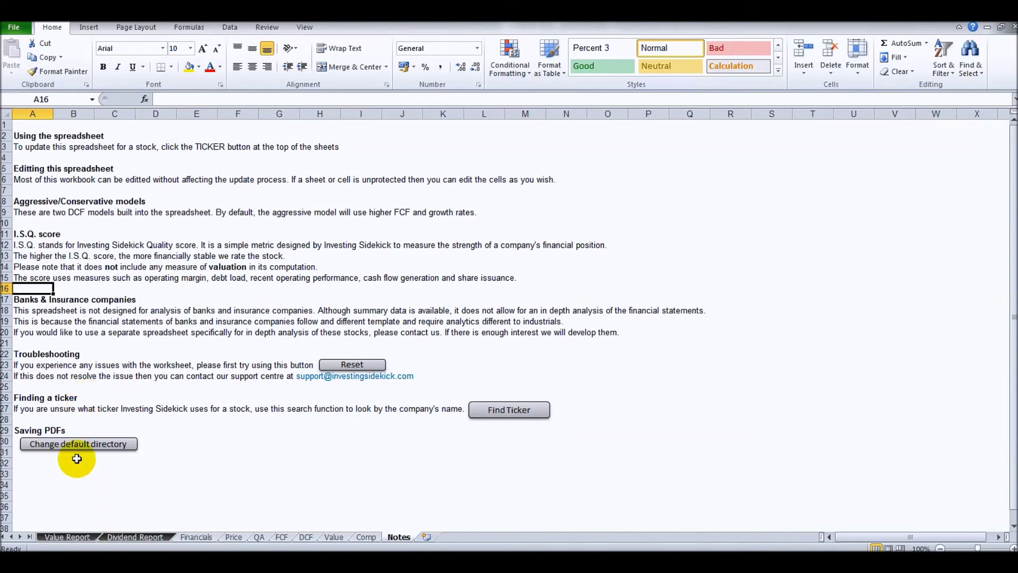
pyautogui.click(53, 536)
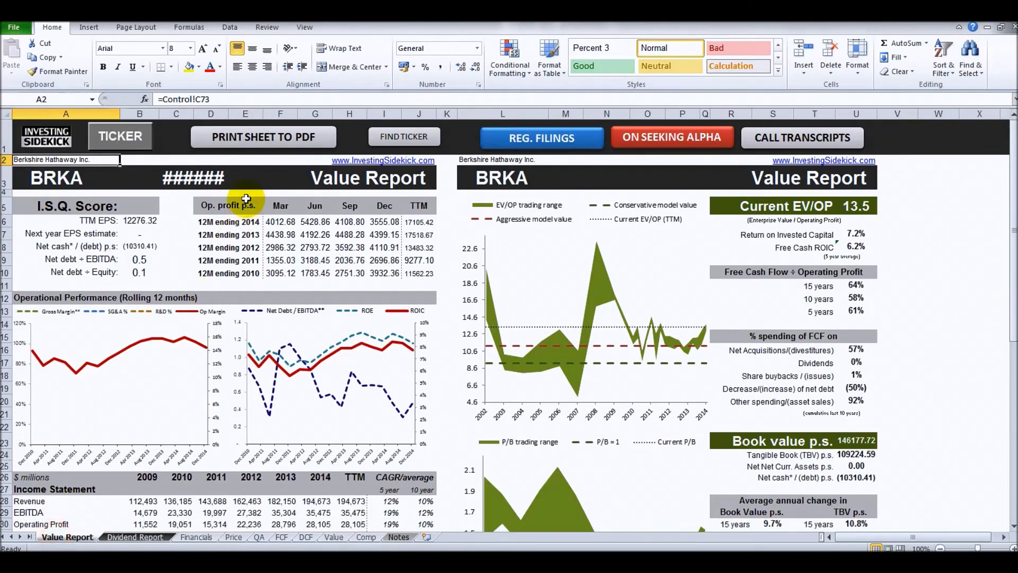
pyautogui.click(267, 137)
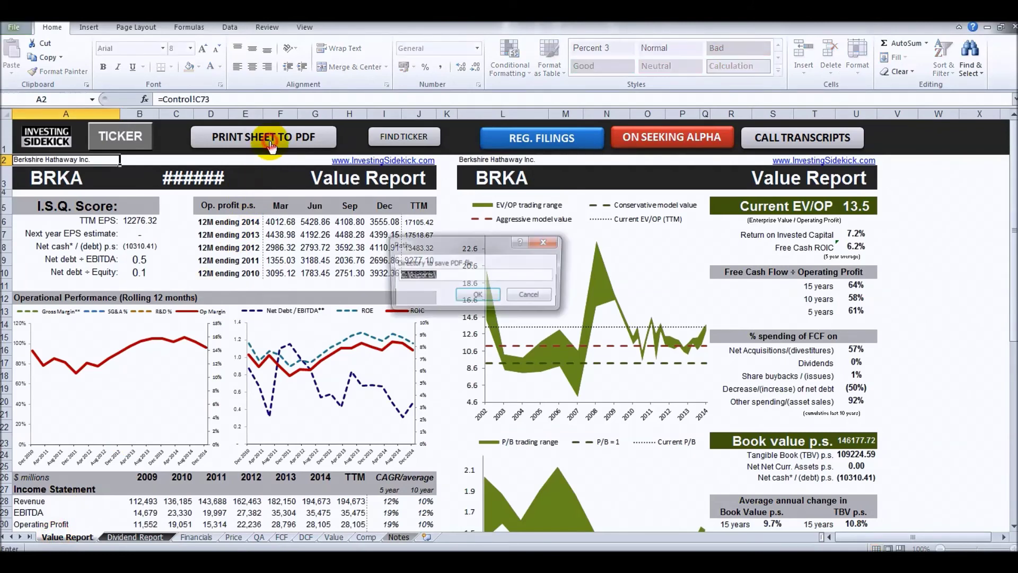
pyautogui.click(488, 298)
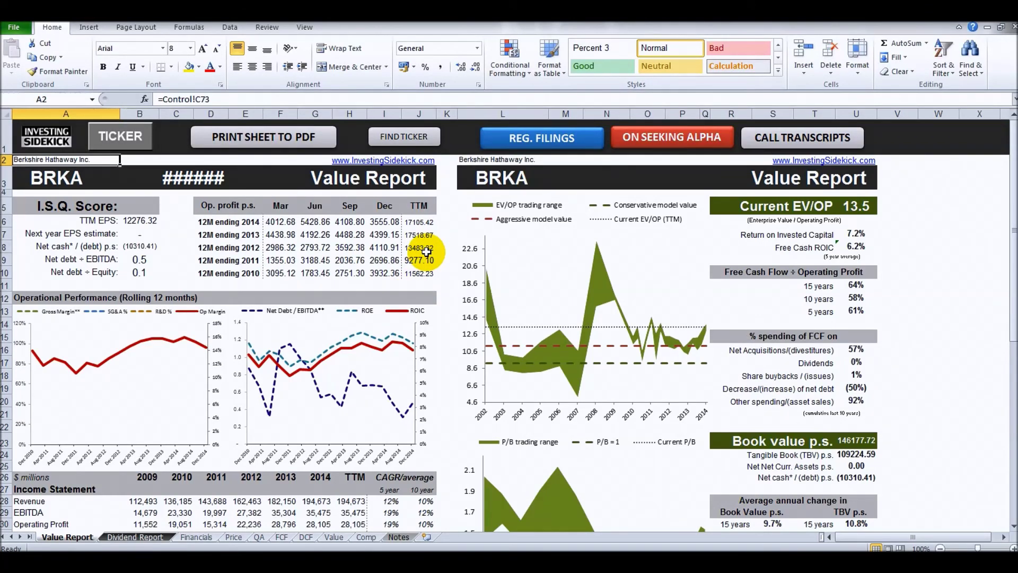
# Rearrange Oracle's Value Report by moving the EV/OP trading range chart over the Operational Performance charts and the Op. profit p.s. table to J5:P10.
pyautogui.scroll(-10, 446, 236)
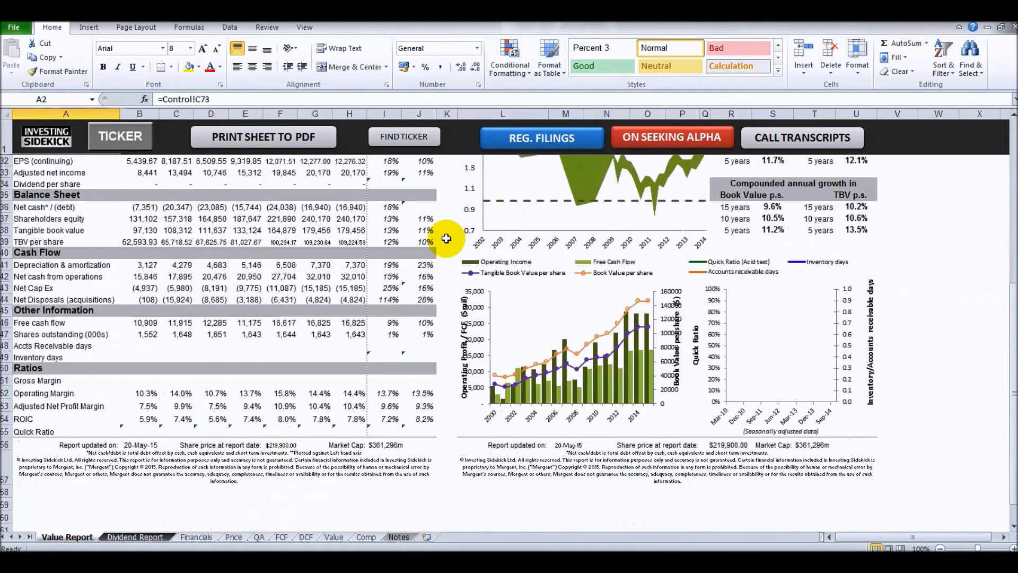
pyautogui.scroll(10, 447, 239)
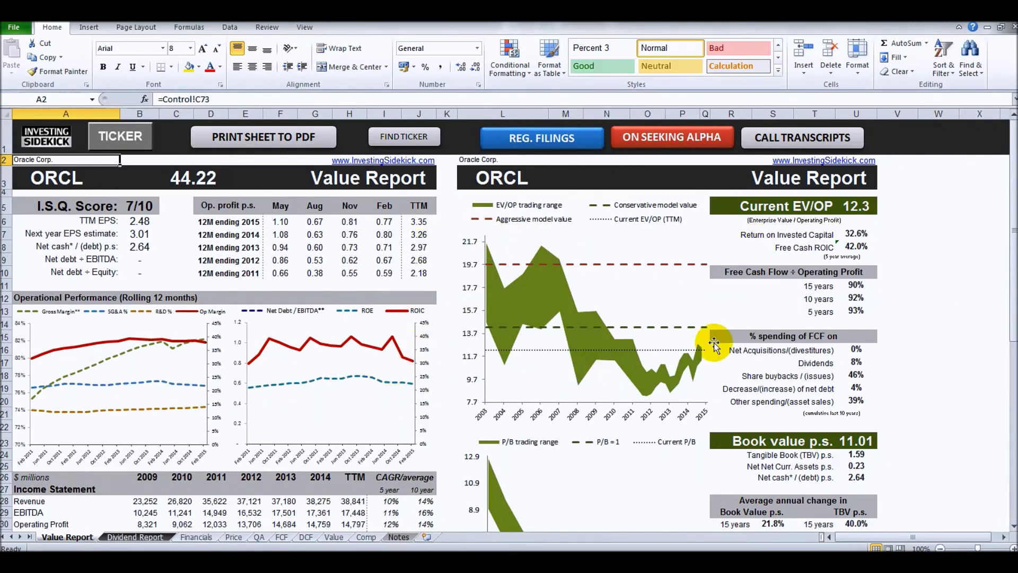
pyautogui.click(466, 205)
pyautogui.click(467, 205)
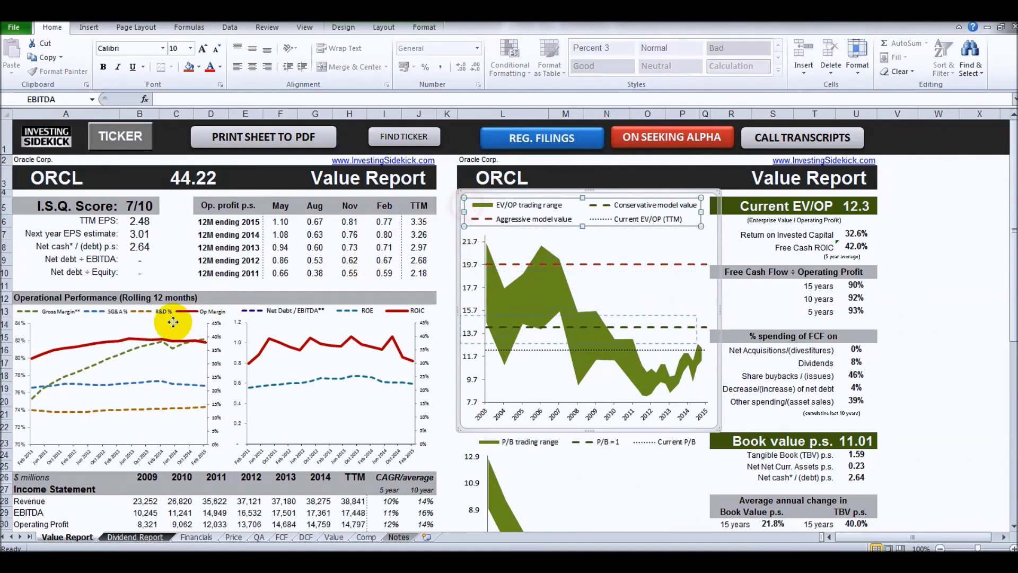
pyautogui.moveTo(173, 322); pyautogui.dragTo(172, 321)
pyautogui.moveTo(525, 207); pyautogui.dragTo(96, 353)
pyautogui.moveTo(239, 213); pyautogui.dragTo(666, 256)
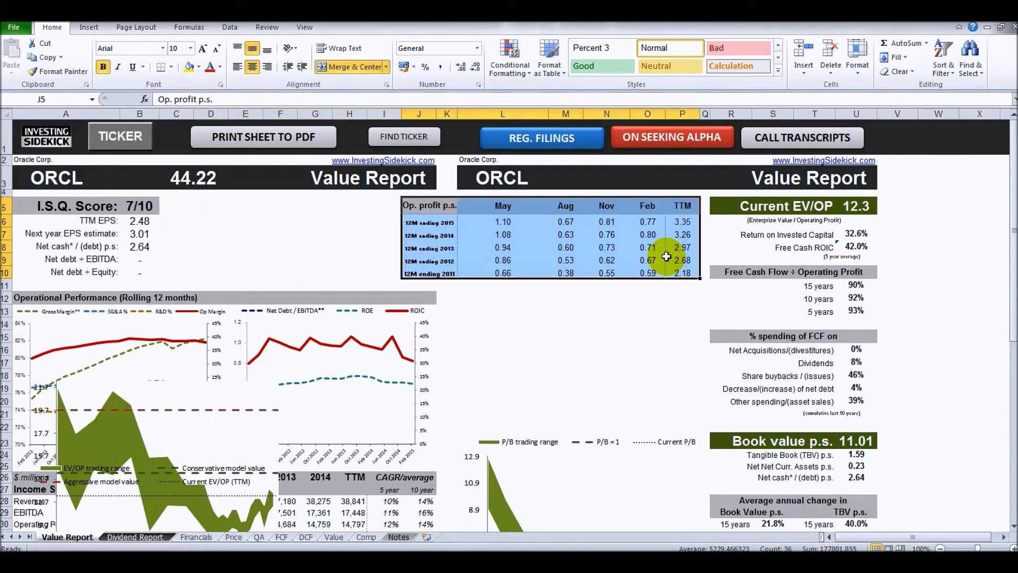
pyautogui.click(636, 312)
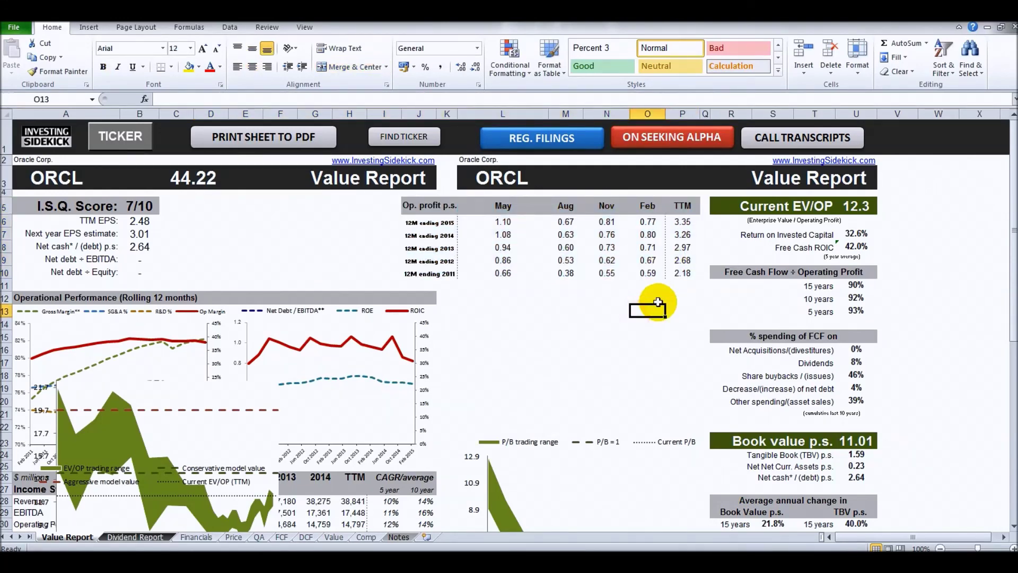
# Update the rearranged Value Report with the ticker IBM, and review how its tables and charts refresh.
pyautogui.click(129, 136)
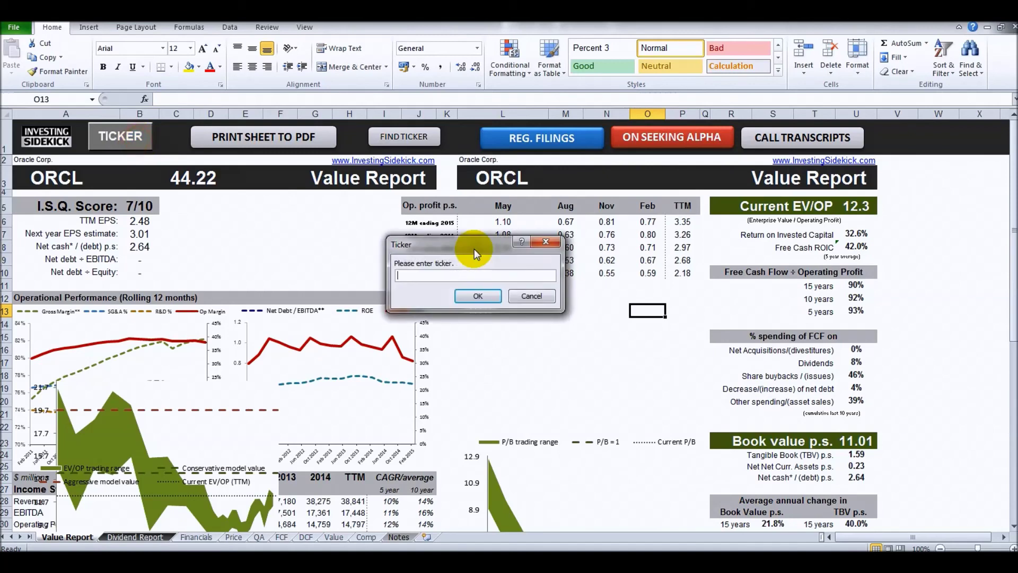
pyautogui.write('IBM')
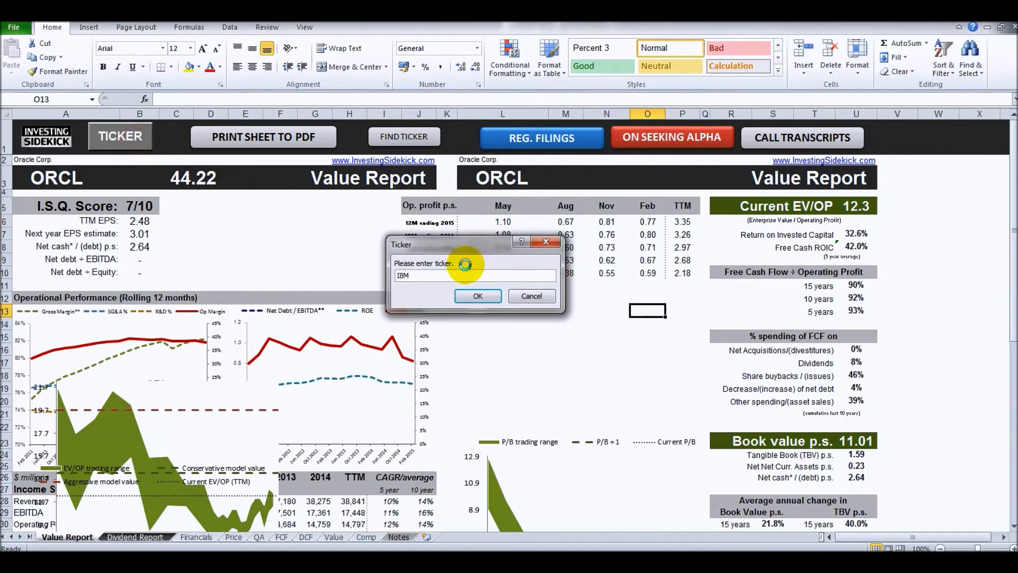
pyautogui.press('Return')
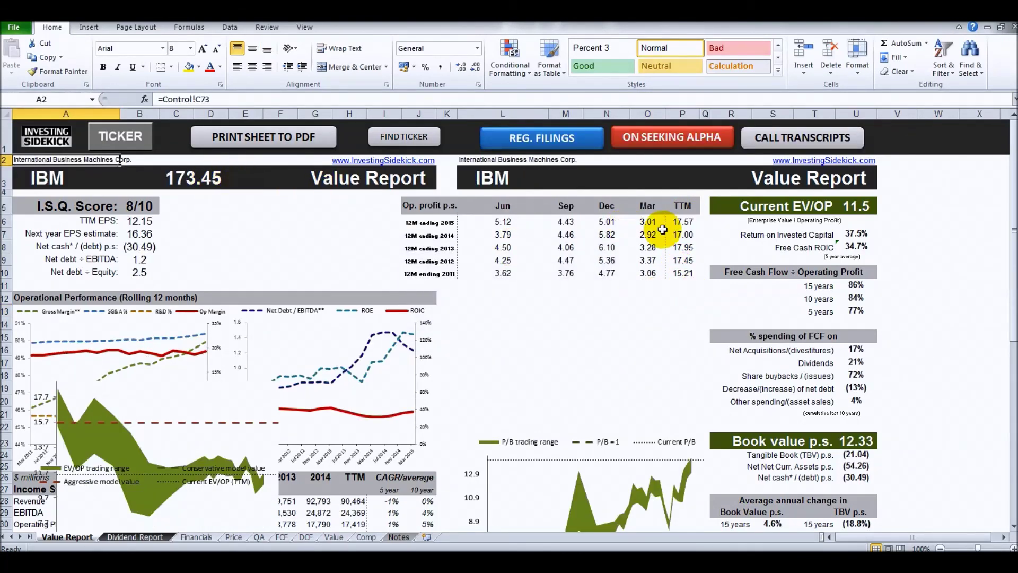
pyautogui.scroll(-9, 923, 372)
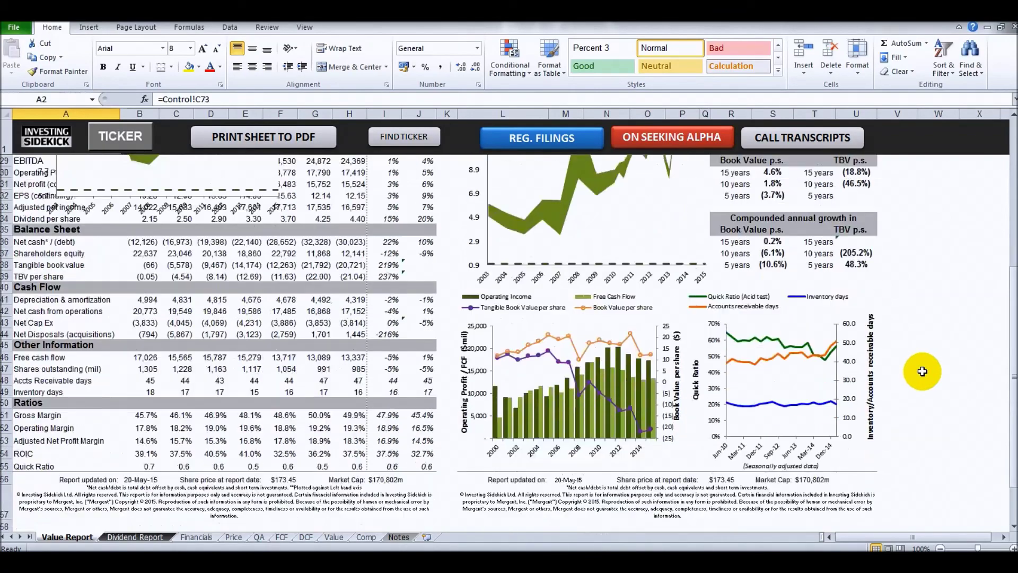
pyautogui.scroll(9, 922, 371)
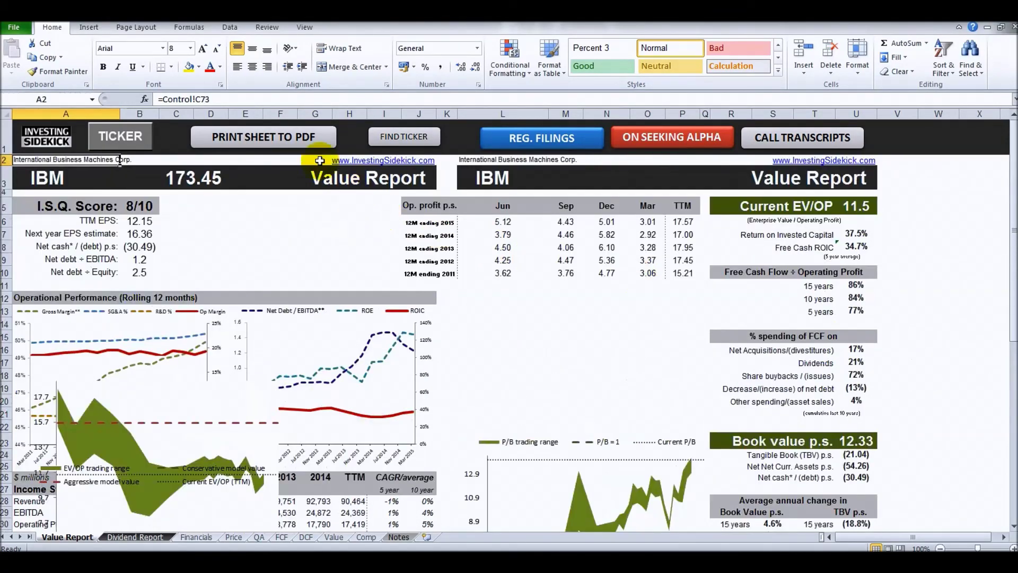
# Update the workbook with the ticker ORCL.
pyautogui.click(135, 141)
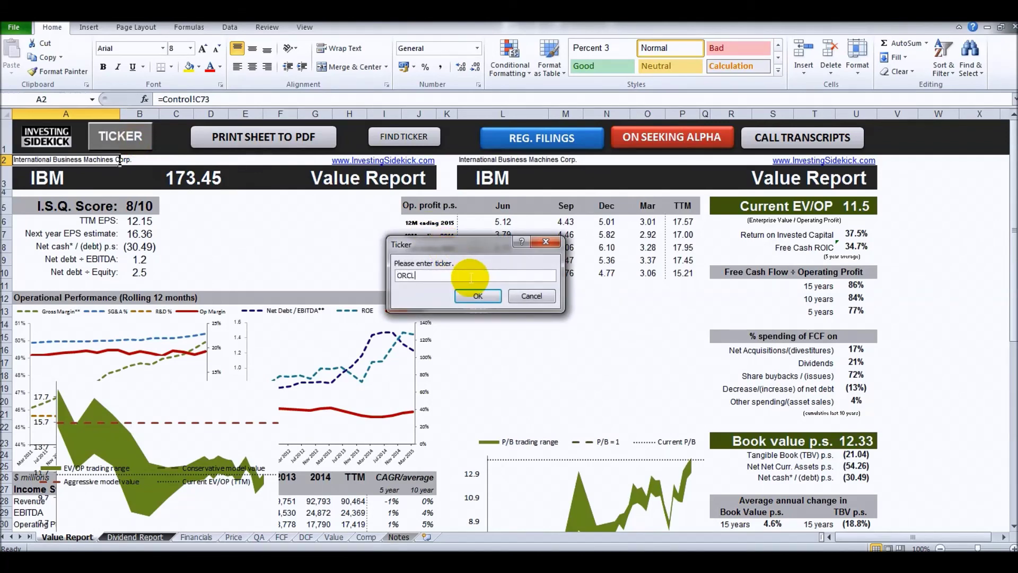
pyautogui.click(478, 296)
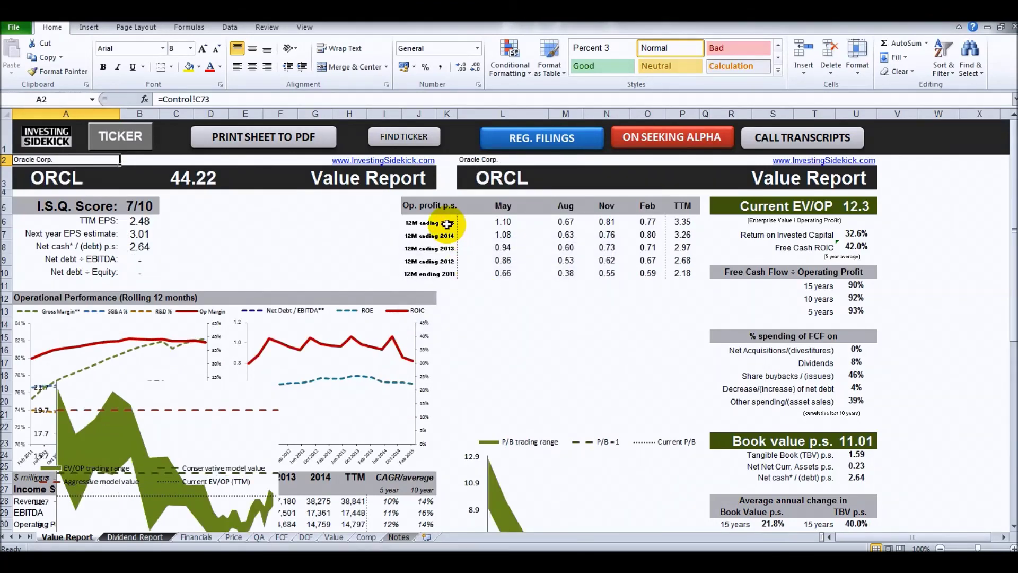
# Try to move the Op. profit p.s. table from J5:P10 back toward the I.S.Q. Score block.
pyautogui.moveTo(426, 205); pyautogui.dragTo(682, 273)
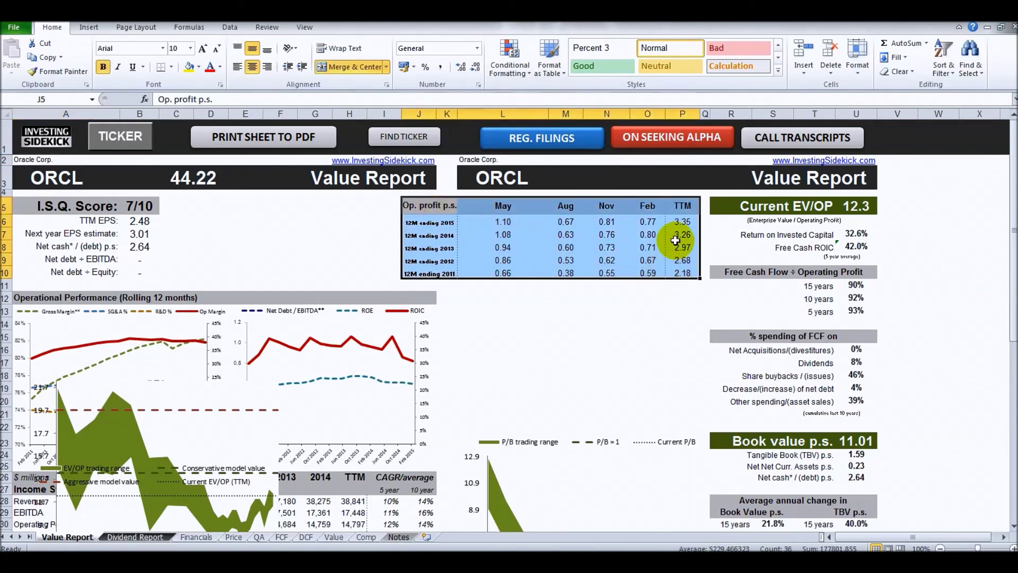
pyautogui.moveTo(674, 199); pyautogui.dragTo(405, 199)
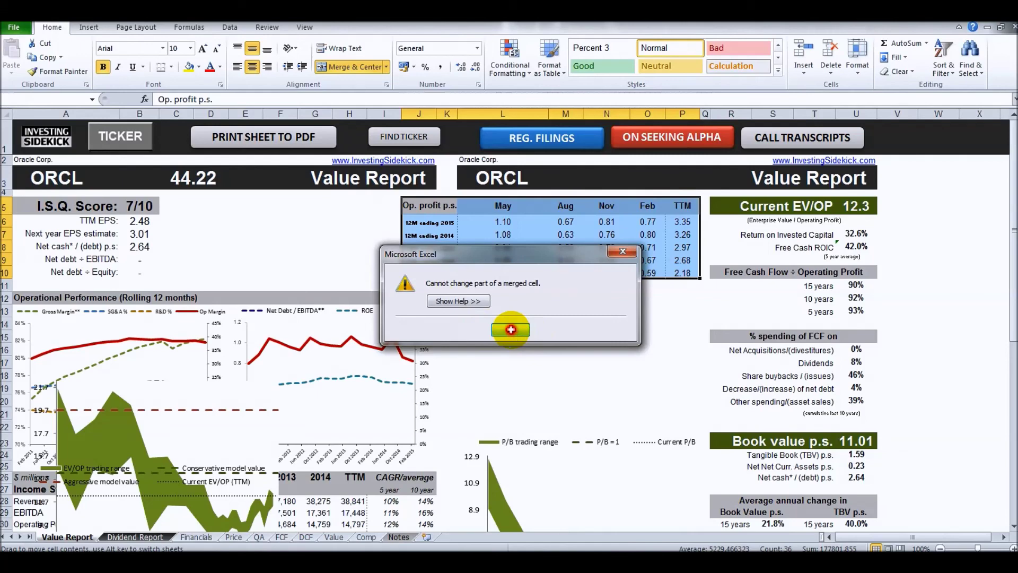
pyautogui.click(510, 329)
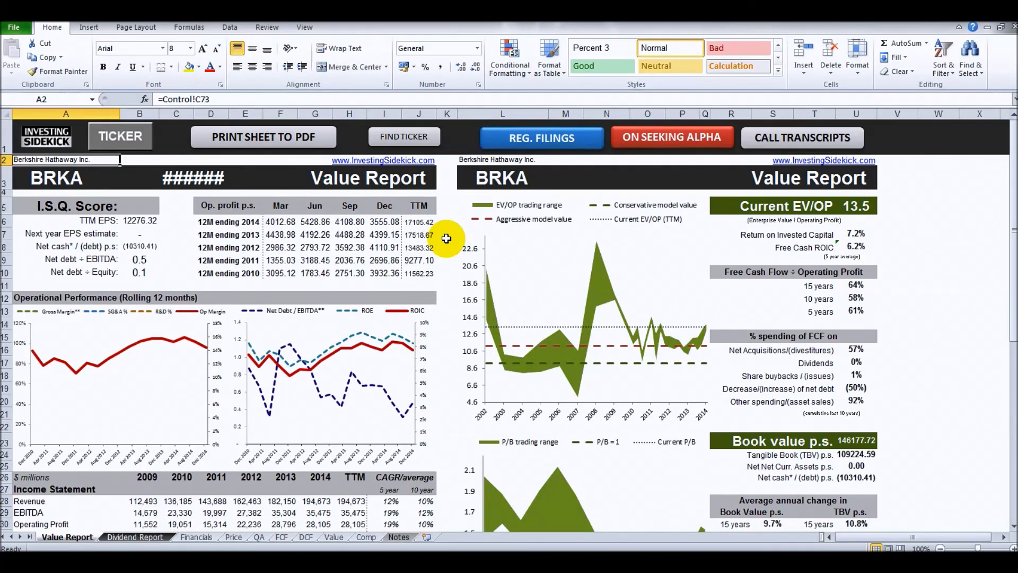